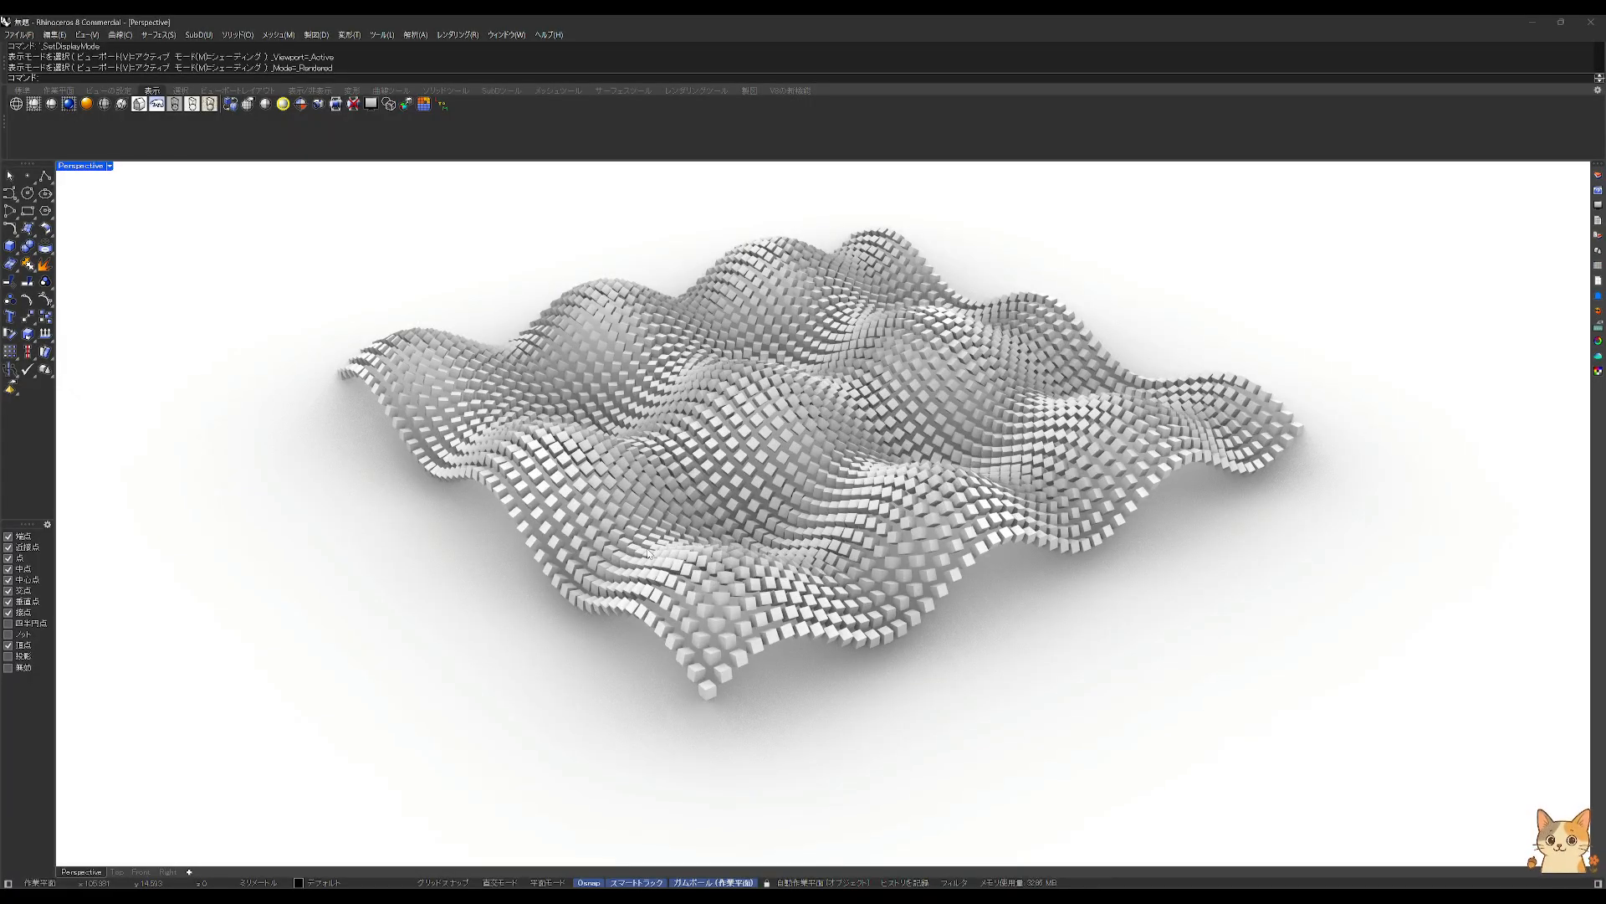
Step: Examine the finished wavy surface of small boxes from several angles and distances
{"action": "scroll", "coordinate": [675, 658], "scroll_direction": "up", "scroll_amount": 2}
{"action": "scroll", "coordinate": [787, 706], "scroll_direction": "up", "scroll_amount": 3}
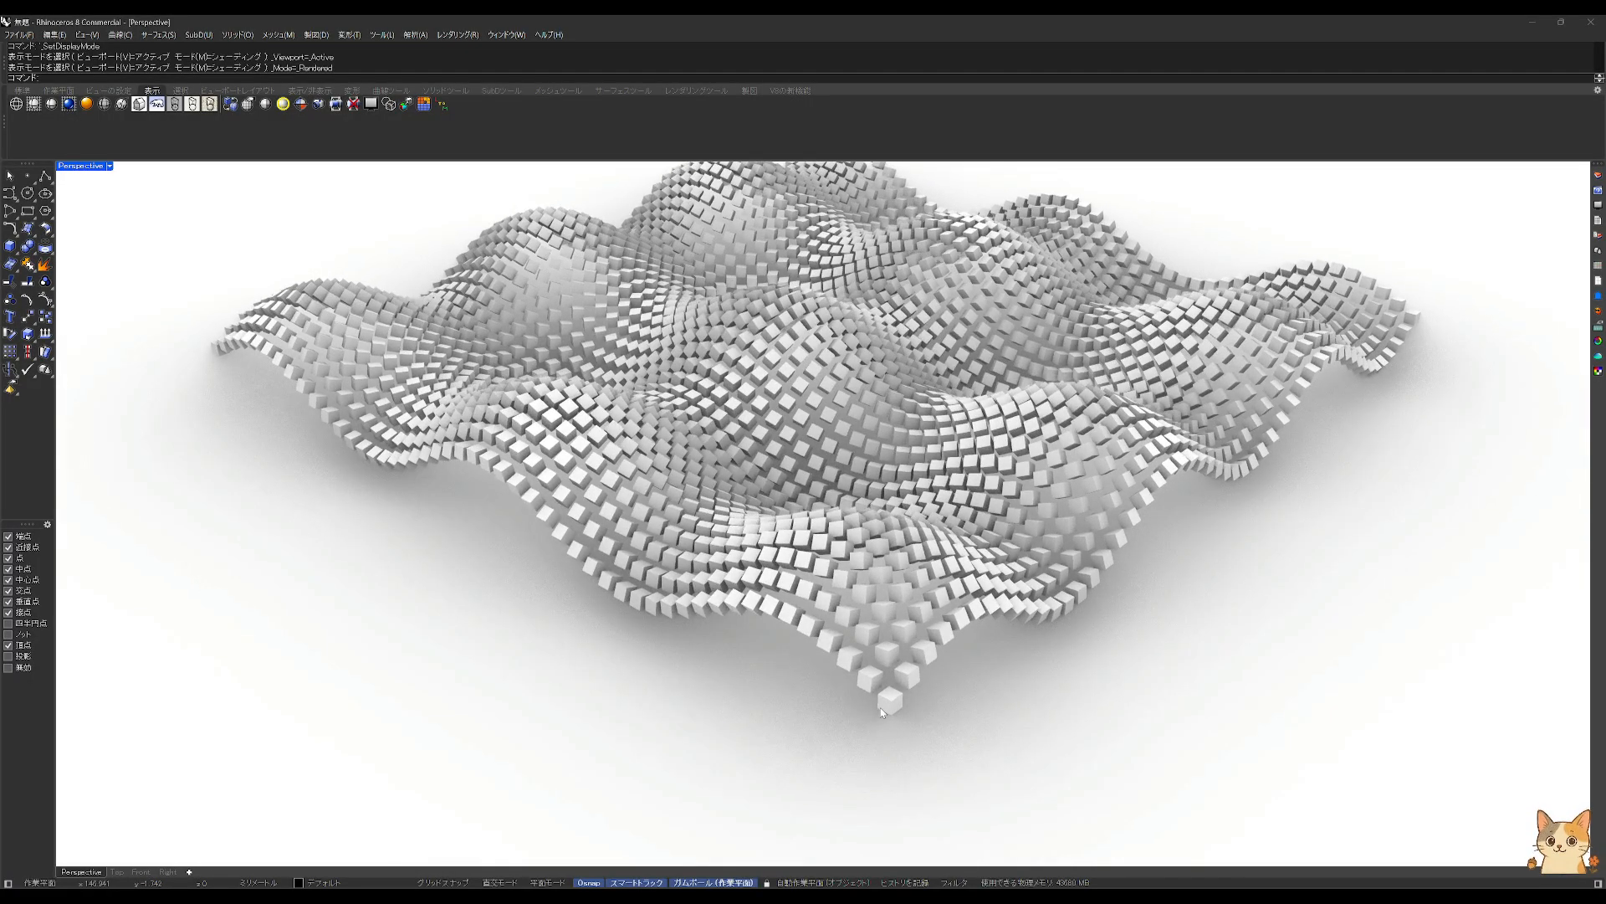
{"action": "mouse_move", "coordinate": [1172, 465]}
{"action": "right_mouse_down"}
{"action": "mouse_move", "coordinate": [680, 649]}
{"action": "mouse_move", "coordinate": [803, 586]}
{"action": "mouse_move", "coordinate": [766, 459]}
{"action": "mouse_move", "coordinate": [751, 501]}
{"action": "right_mouse_up"}
{"action": "scroll", "coordinate": [750, 500], "scroll_direction": "up", "scroll_amount": 5}
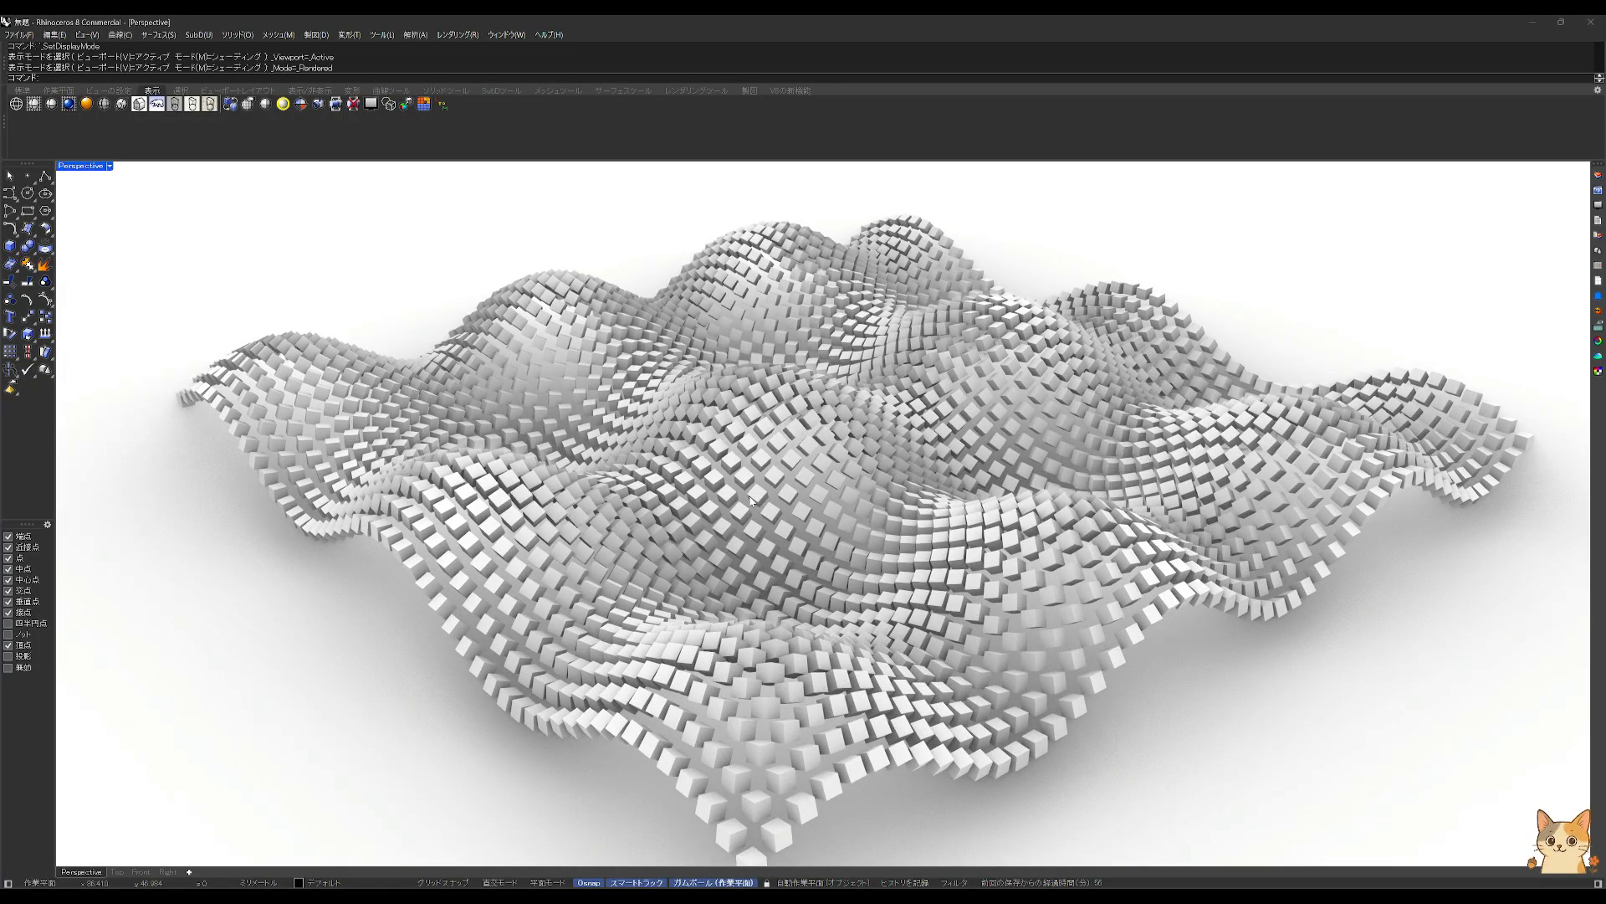
{"action": "scroll", "coordinate": [751, 500], "scroll_direction": "down", "scroll_amount": 4}
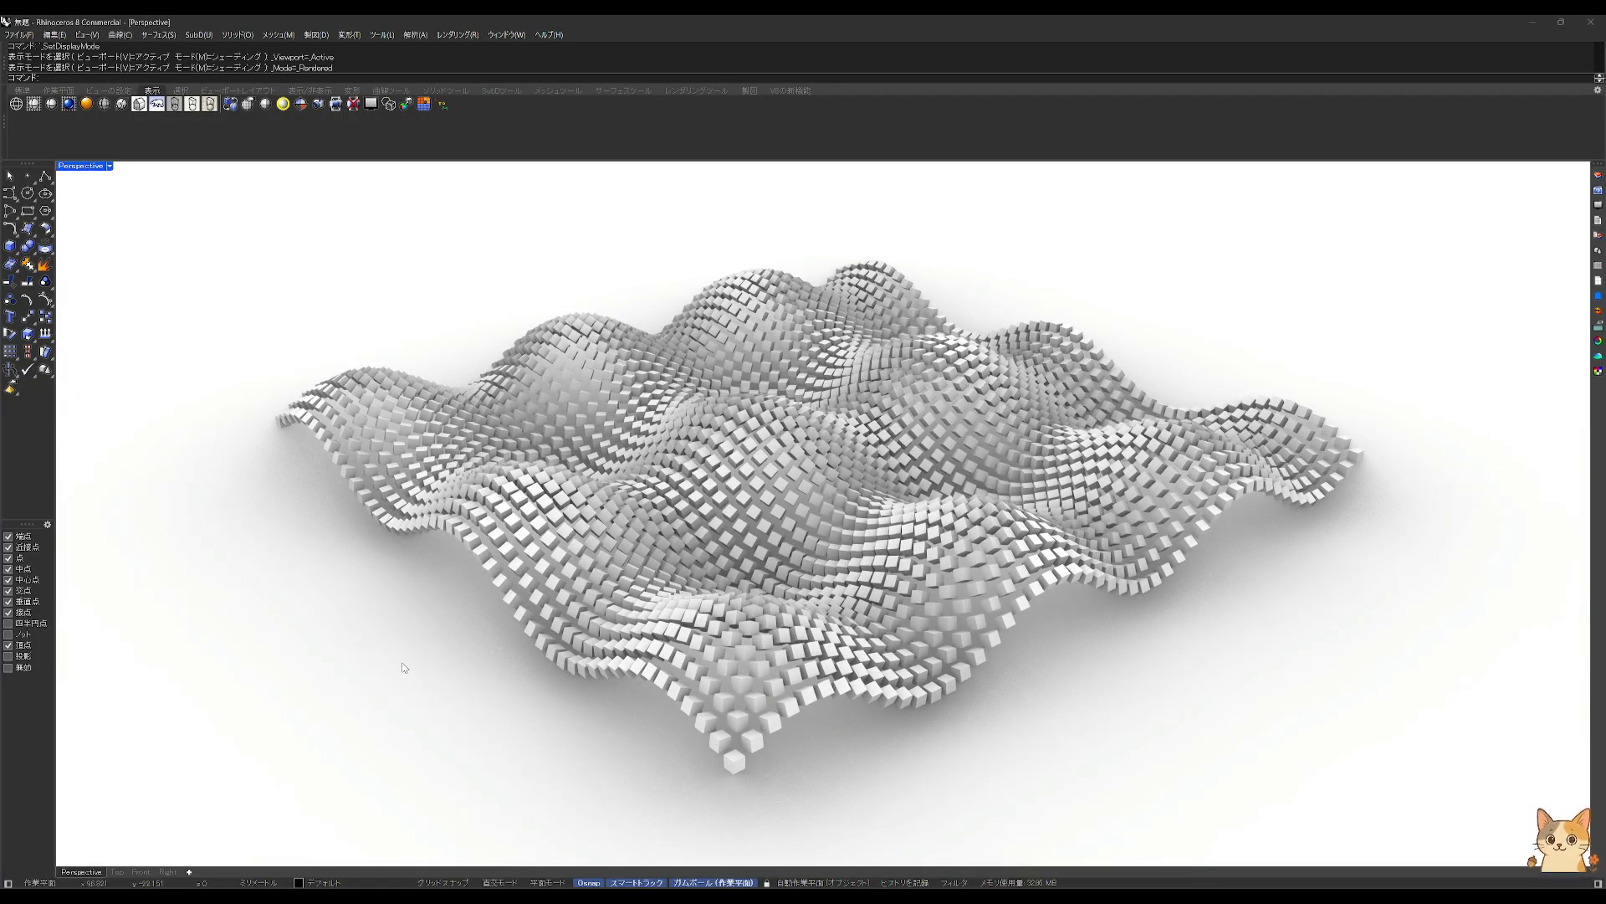
{"action": "scroll", "coordinate": [786, 575], "scroll_direction": "down", "scroll_amount": 2}
{"action": "mouse_move", "coordinate": [787, 576]}
{"action": "right_mouse_down"}
{"action": "mouse_move", "coordinate": [793, 623]}
{"action": "mouse_move", "coordinate": [776, 577]}
{"action": "mouse_move", "coordinate": [830, 565]}
{"action": "mouse_move", "coordinate": [823, 529]}
{"action": "mouse_move", "coordinate": [820, 552]}
{"action": "right_mouse_up"}
{"action": "scroll", "coordinate": [844, 602], "scroll_direction": "up", "scroll_amount": 1}
{"action": "scroll", "coordinate": [833, 599], "scroll_direction": "up", "scroll_amount": 2}
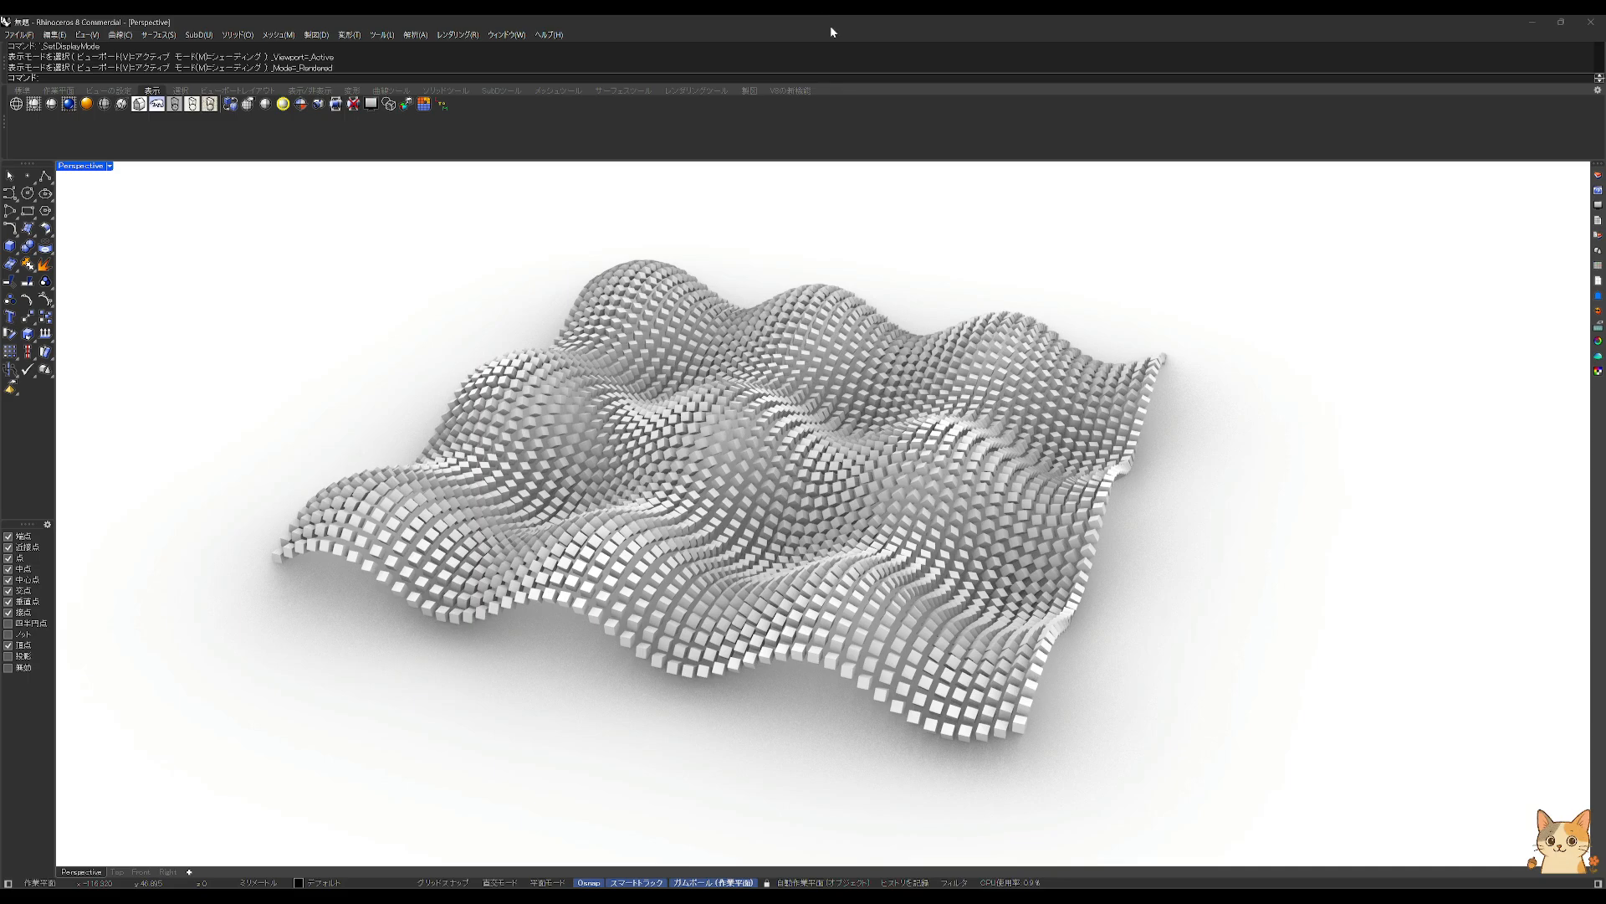
Step: Switch to the empty Grasshopper canvas and place a Center Box component below the existing component
{"action": "left_click_drag", "start_coordinate": [836, 22], "coordinate": [819, 903]}
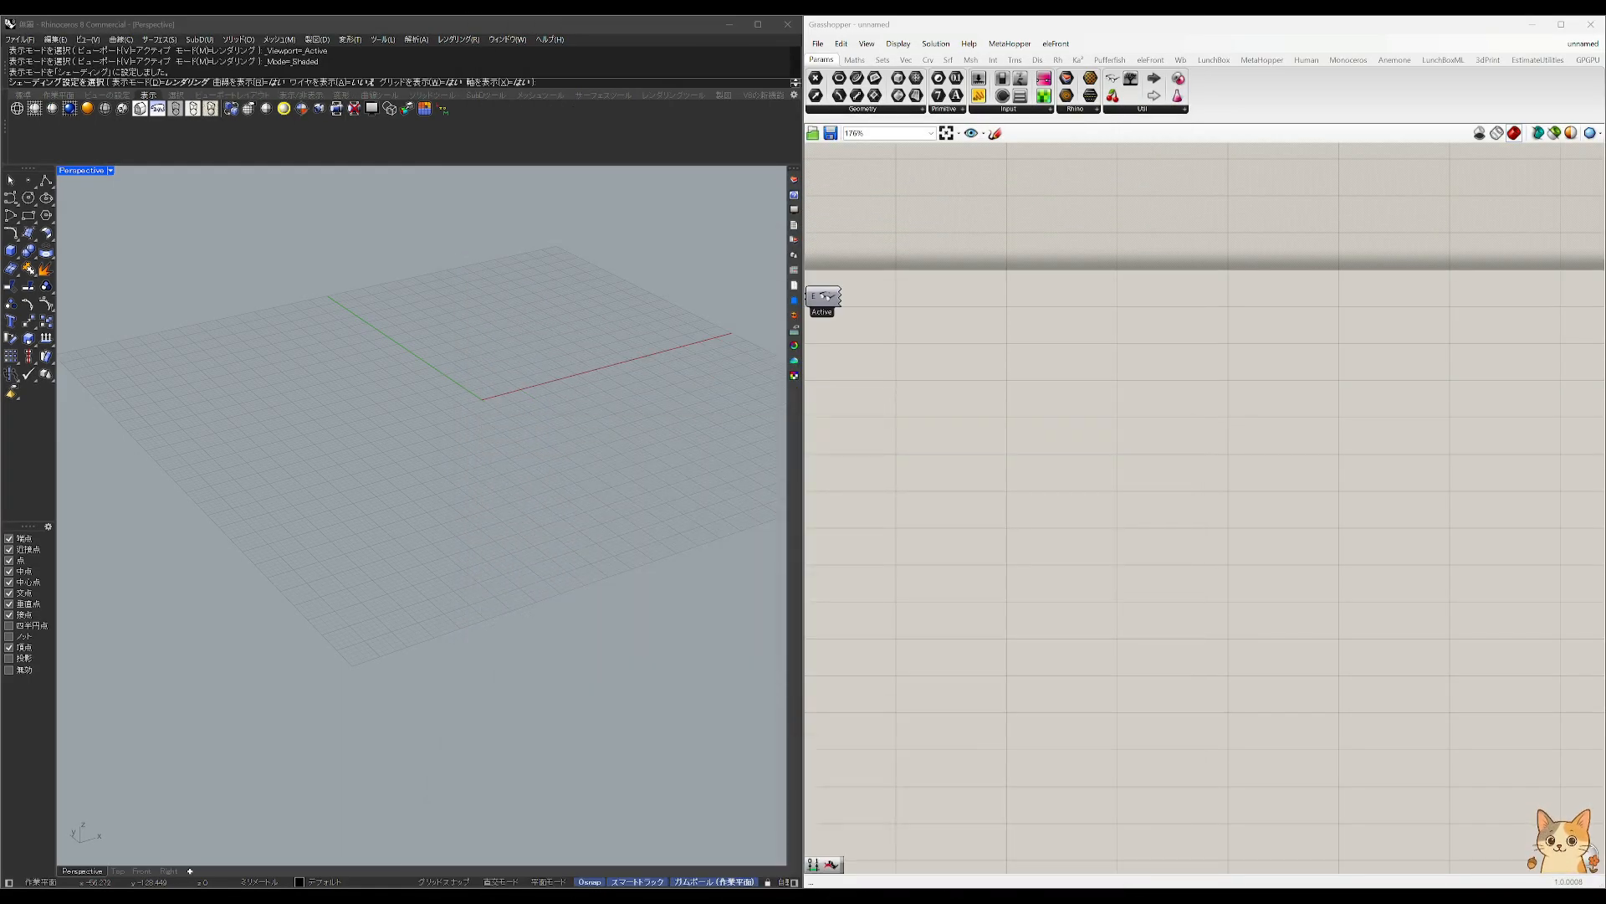
{"action": "left_click", "coordinate": [911, 287]}
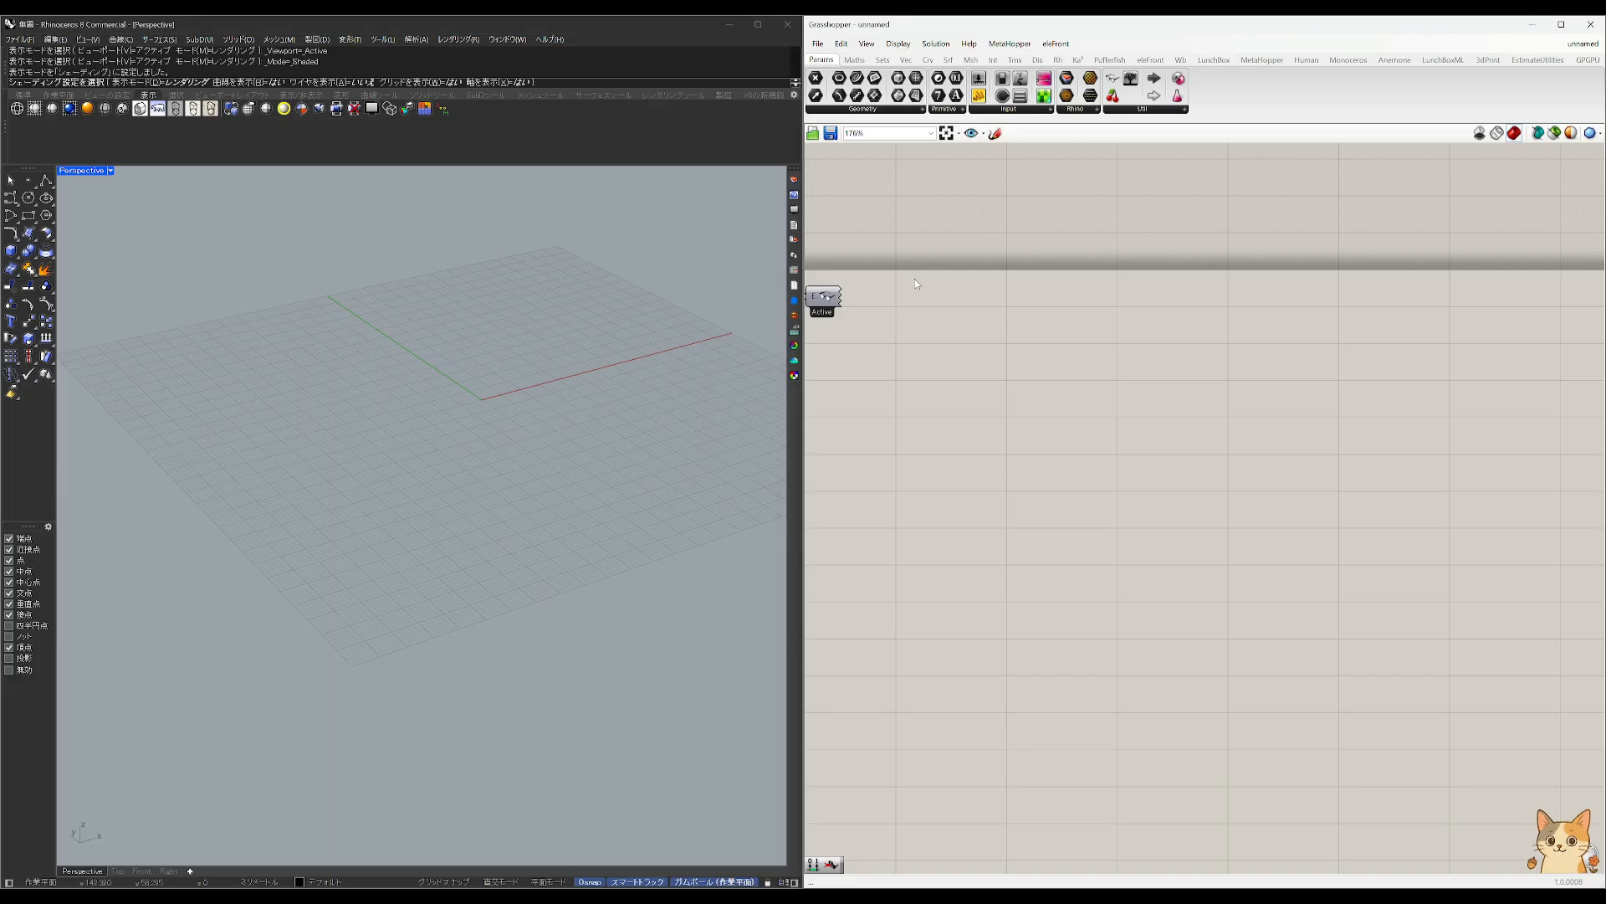
{"action": "right_click_drag", "start_coordinate": [926, 328], "coordinate": [951, 268]}
{"action": "double_click", "coordinate": [898, 332]}
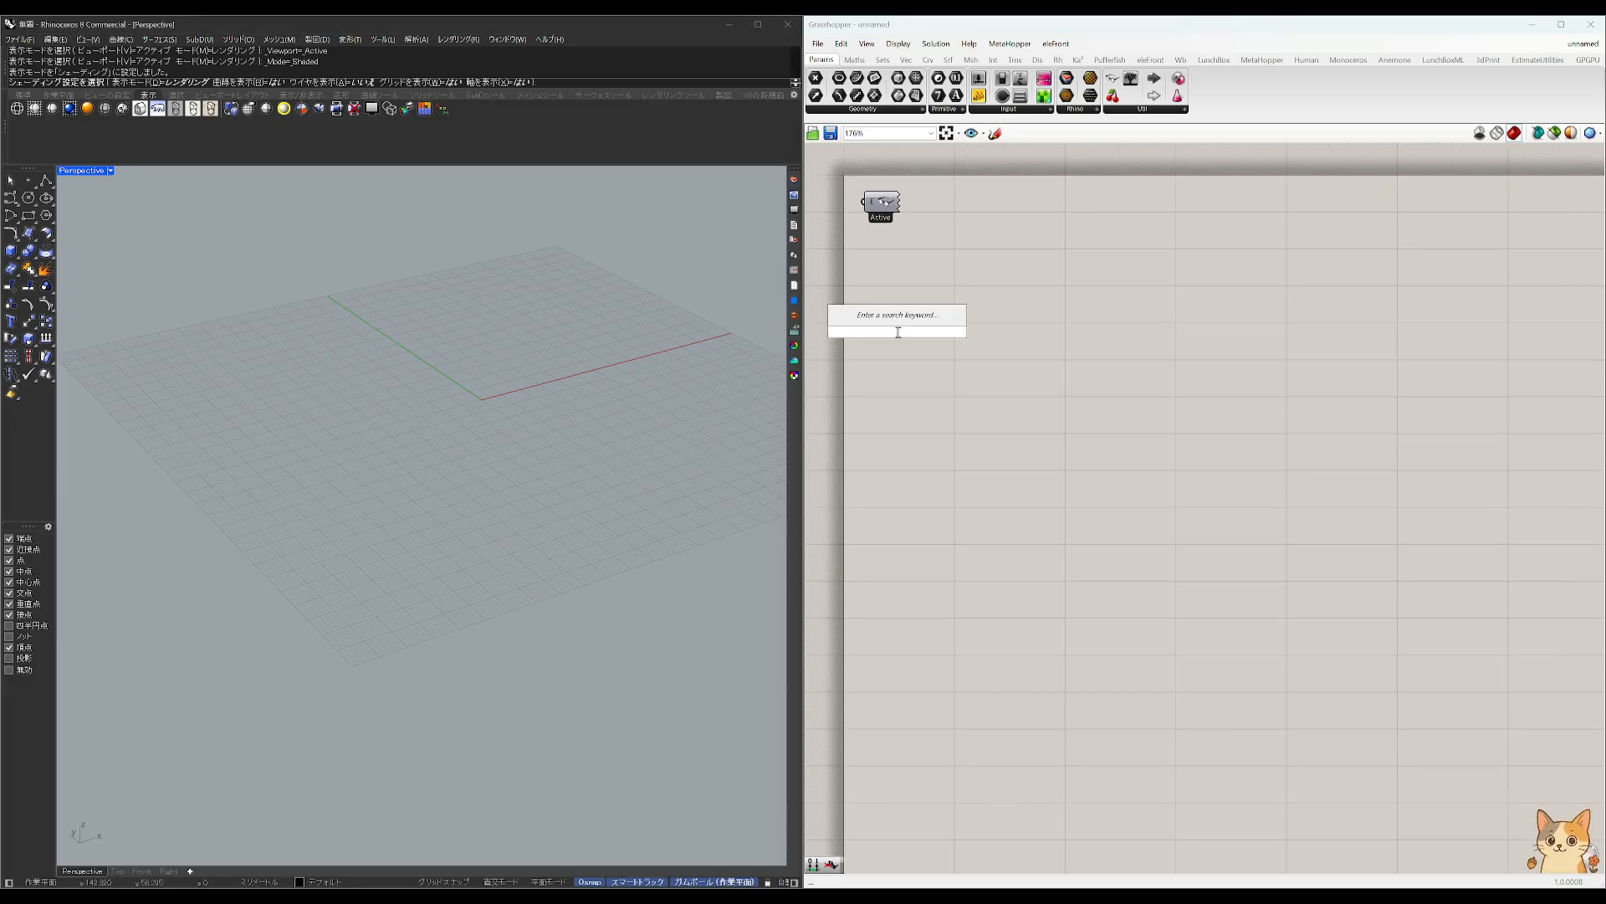
{"action": "type", "text": "center"}
{"action": "key", "text": "Up"}
{"action": "key", "text": "Up"}
{"action": "key", "text": "Up"}
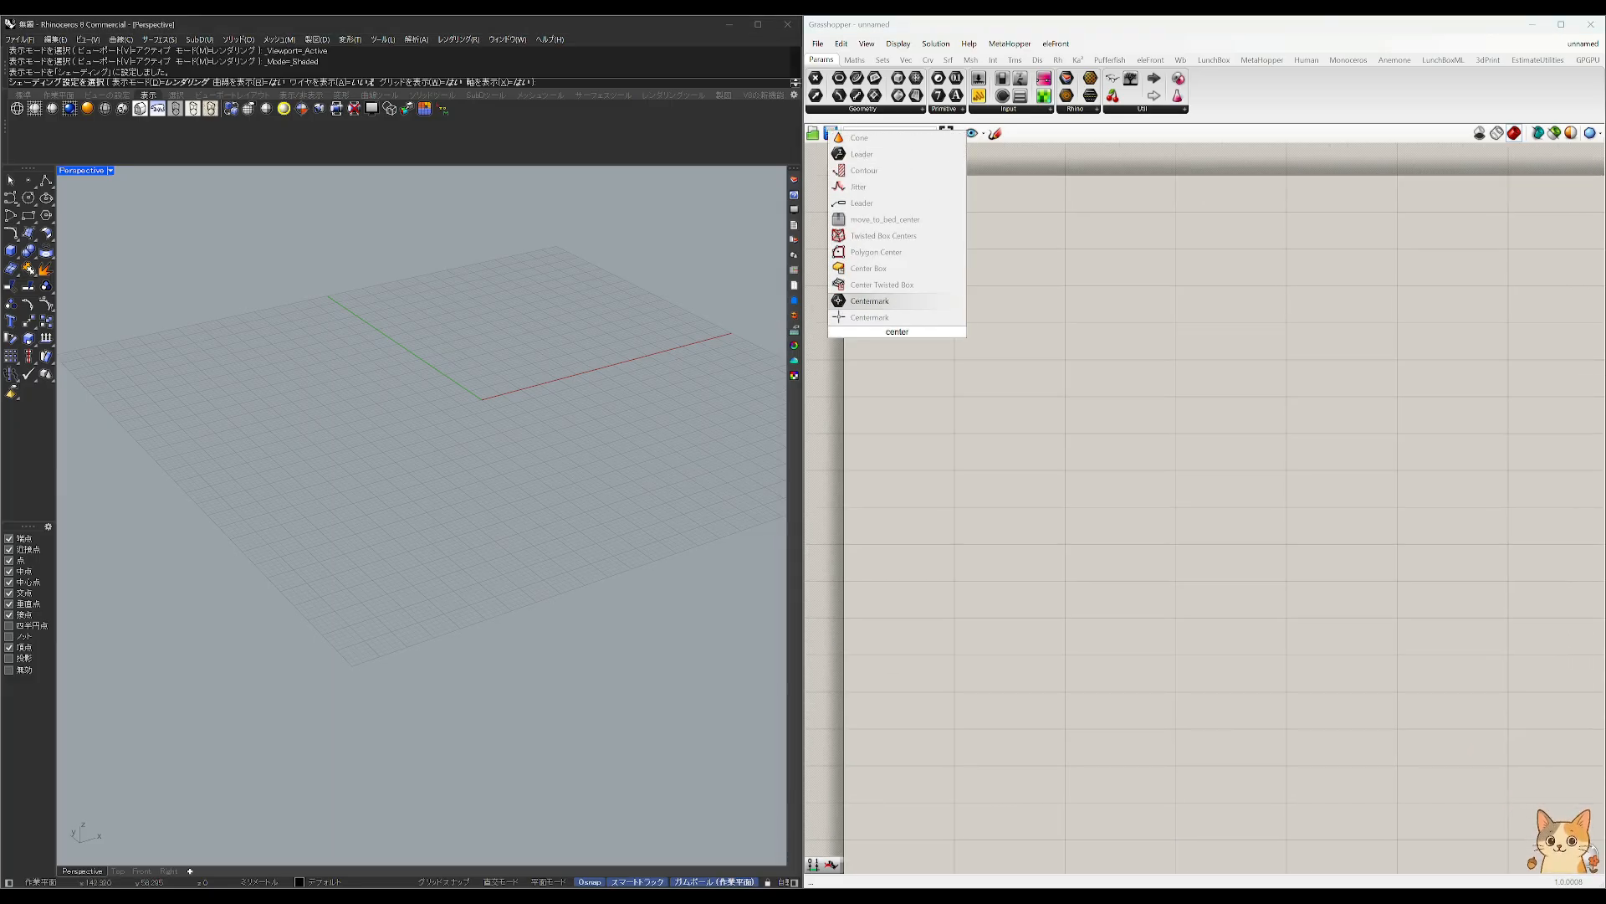
{"action": "key", "text": "Return"}
{"action": "left_click_drag", "start_coordinate": [898, 336], "coordinate": [915, 311]}
Step: Add a Linear Array component and connect the Center Box output to its geometry input
{"action": "double_click", "coordinate": [1083, 469]}
{"action": "type", "text": "line"}
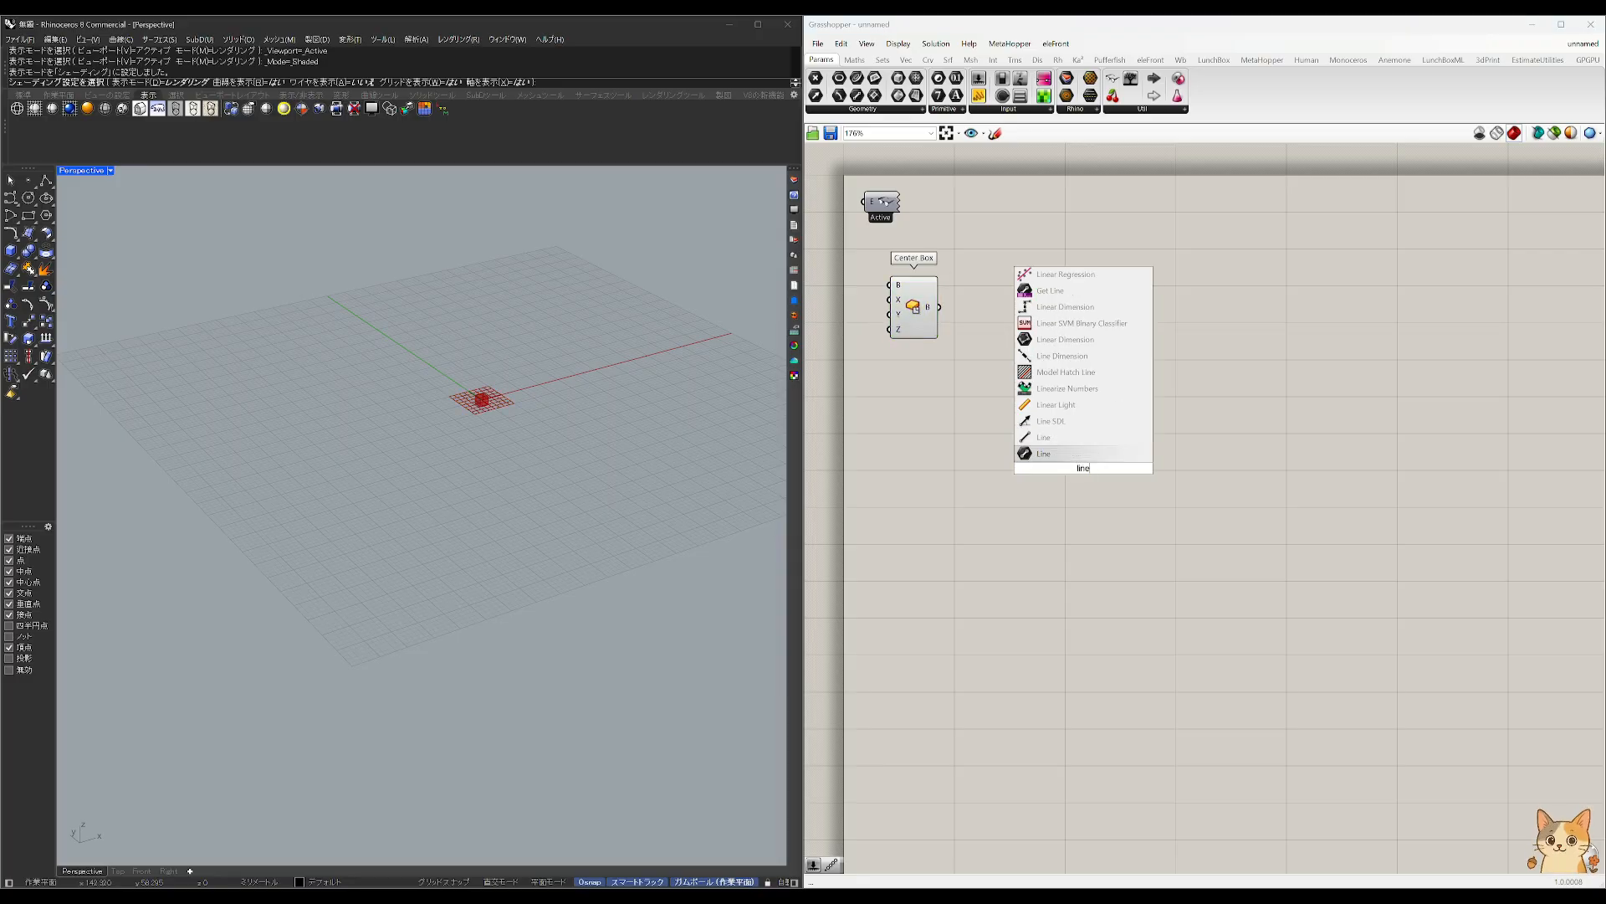
{"action": "type", "text": "r ar"}
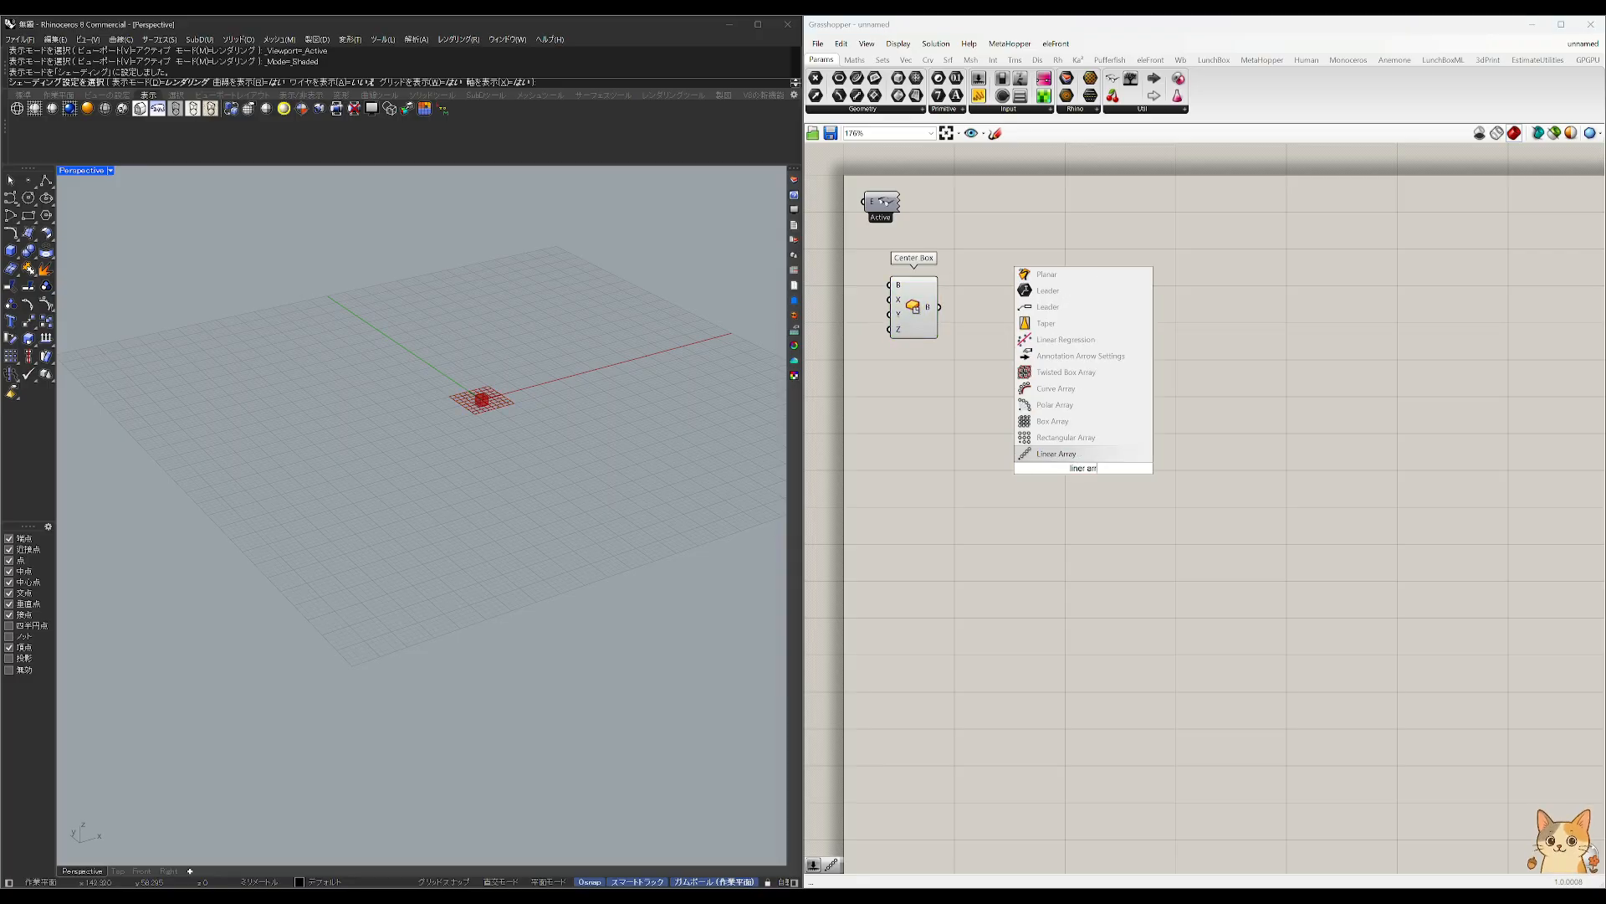
{"action": "key", "text": "Return"}
{"action": "left_click_drag", "start_coordinate": [943, 307], "coordinate": [1132, 323]}
{"action": "right_click_drag", "start_coordinate": [436, 535], "coordinate": [331, 554]}
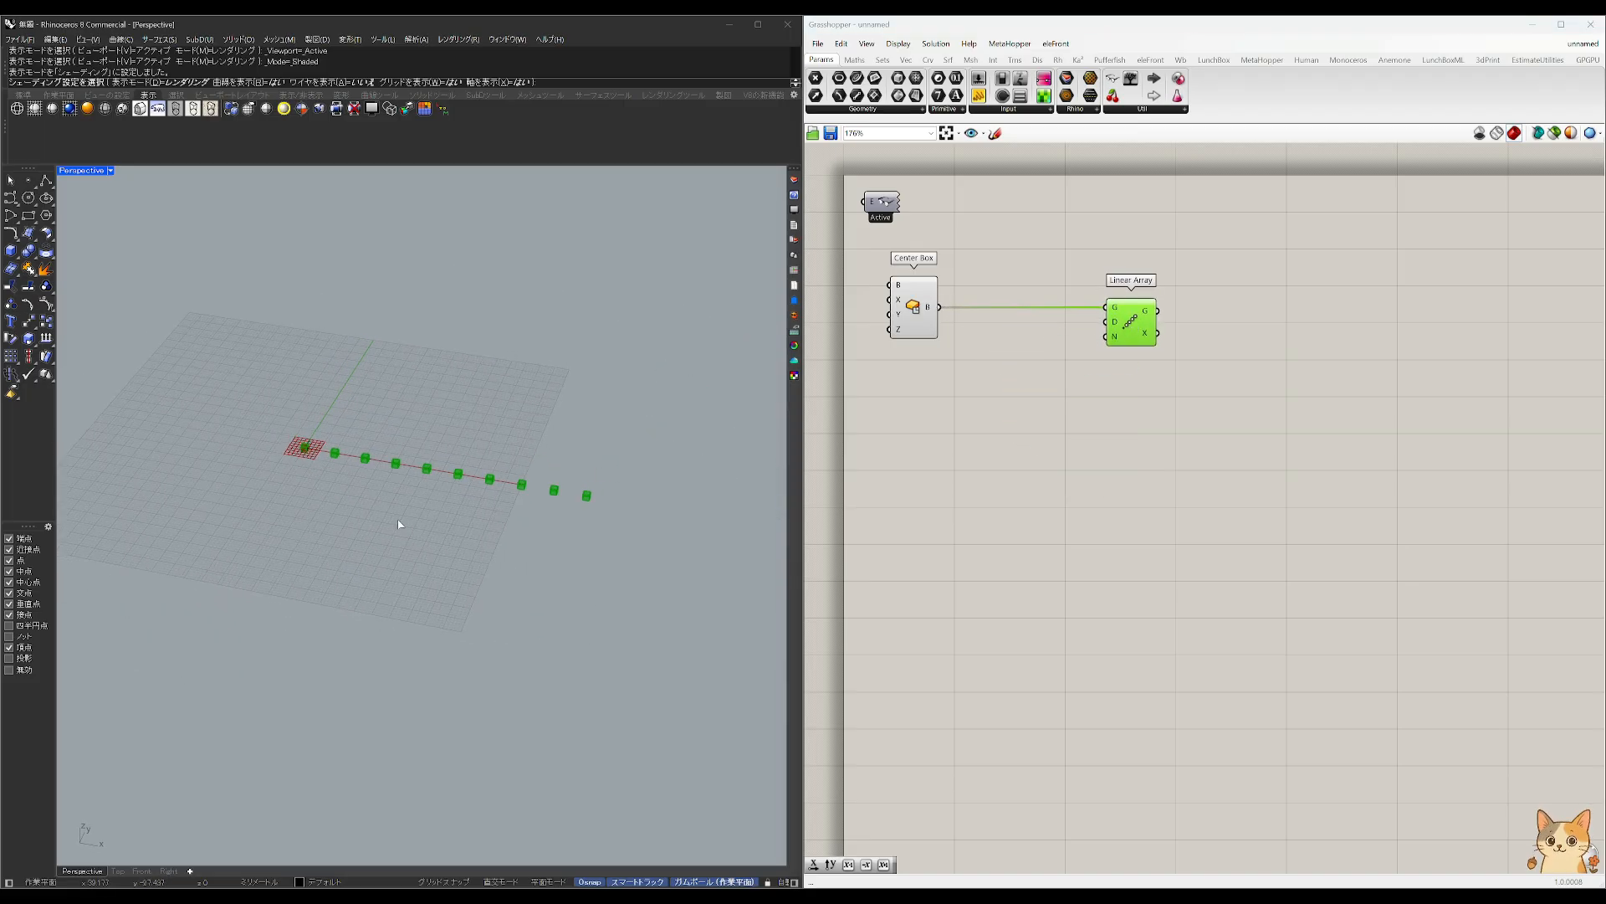
{"action": "double_click", "coordinate": [1039, 378]}
{"action": "type", "text": "x"}
{"action": "key", "text": "Return"}
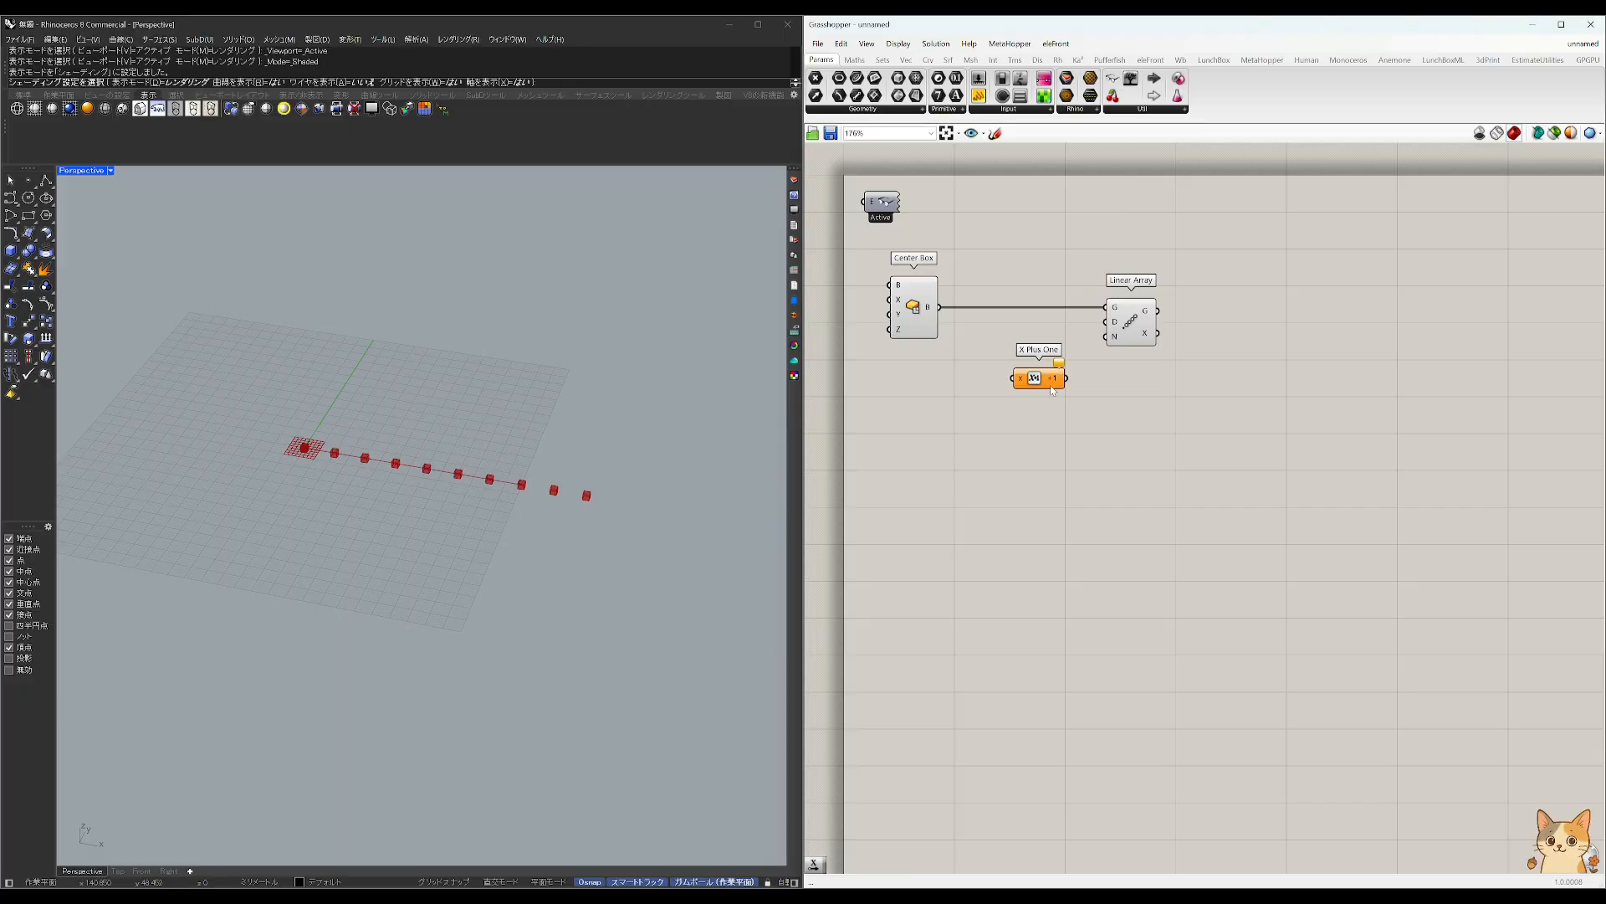
{"action": "key", "text": "Delete"}
Step: Add a Unit X vector component and connect it to the Linear Array's direction input
{"action": "double_click", "coordinate": [1028, 368]}
{"action": "type", "text": "x"}
{"action": "key", "text": "Up"}
{"action": "key", "text": "Up"}
{"action": "key", "text": "Return"}
{"action": "left_click_drag", "start_coordinate": [1051, 367], "coordinate": [1105, 322]}
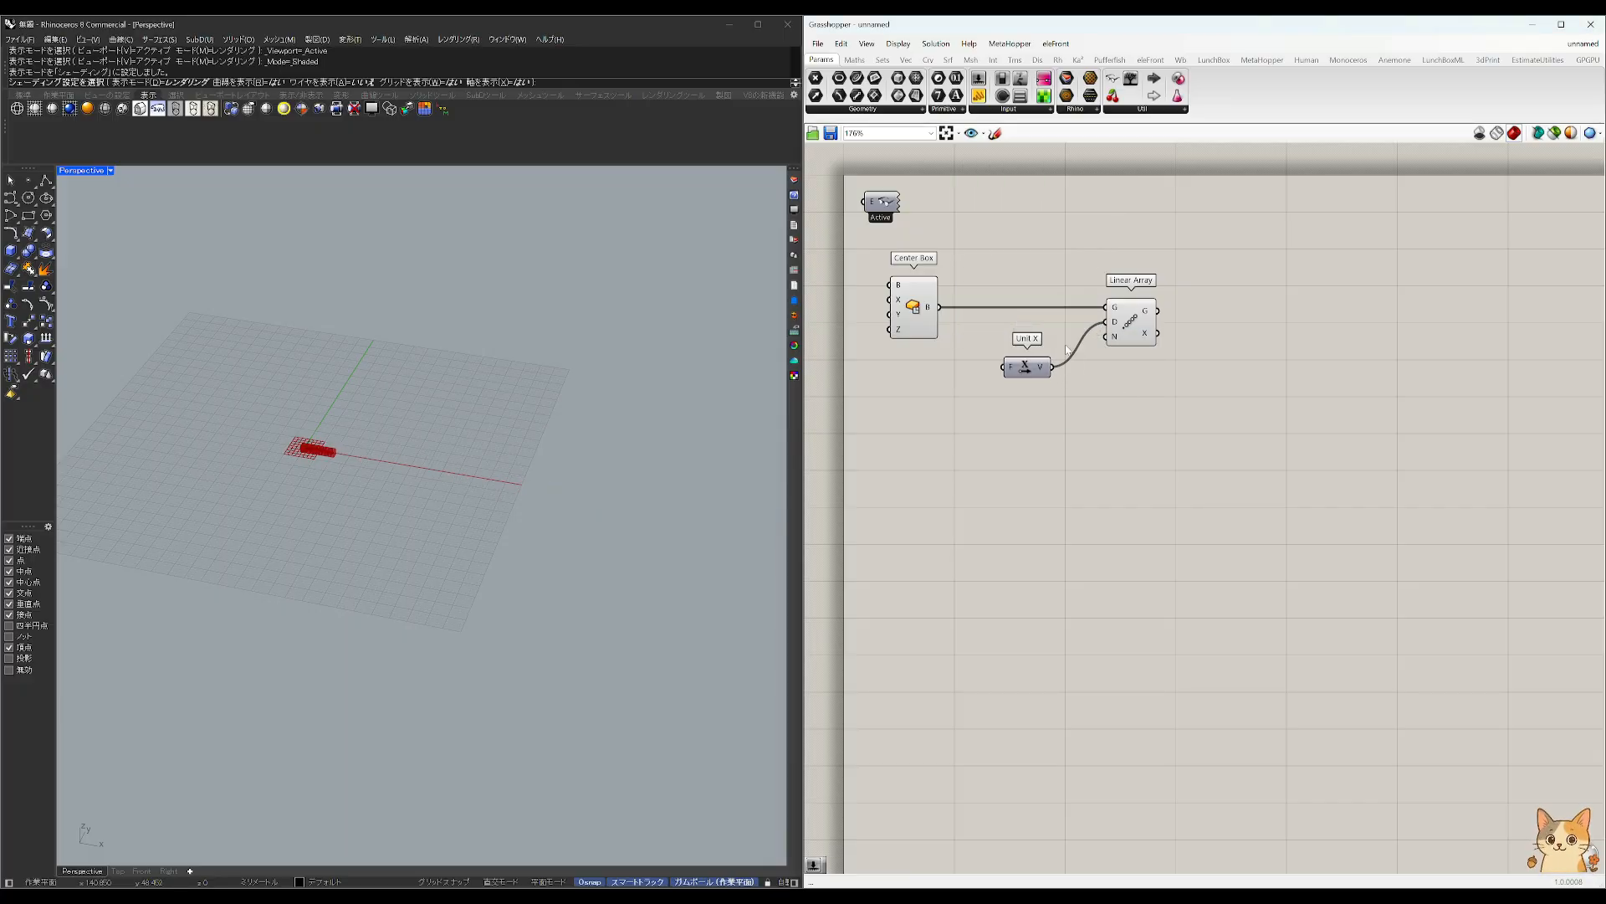
Step: Add a number slider with value 3 and connect it to the factor input of Unit X
{"action": "double_click", "coordinate": [968, 427]}
{"action": "type", "text": "slider"}
{"action": "key", "text": "Return"}
{"action": "left_click_drag", "start_coordinate": [971, 369], "coordinate": [1004, 367]}
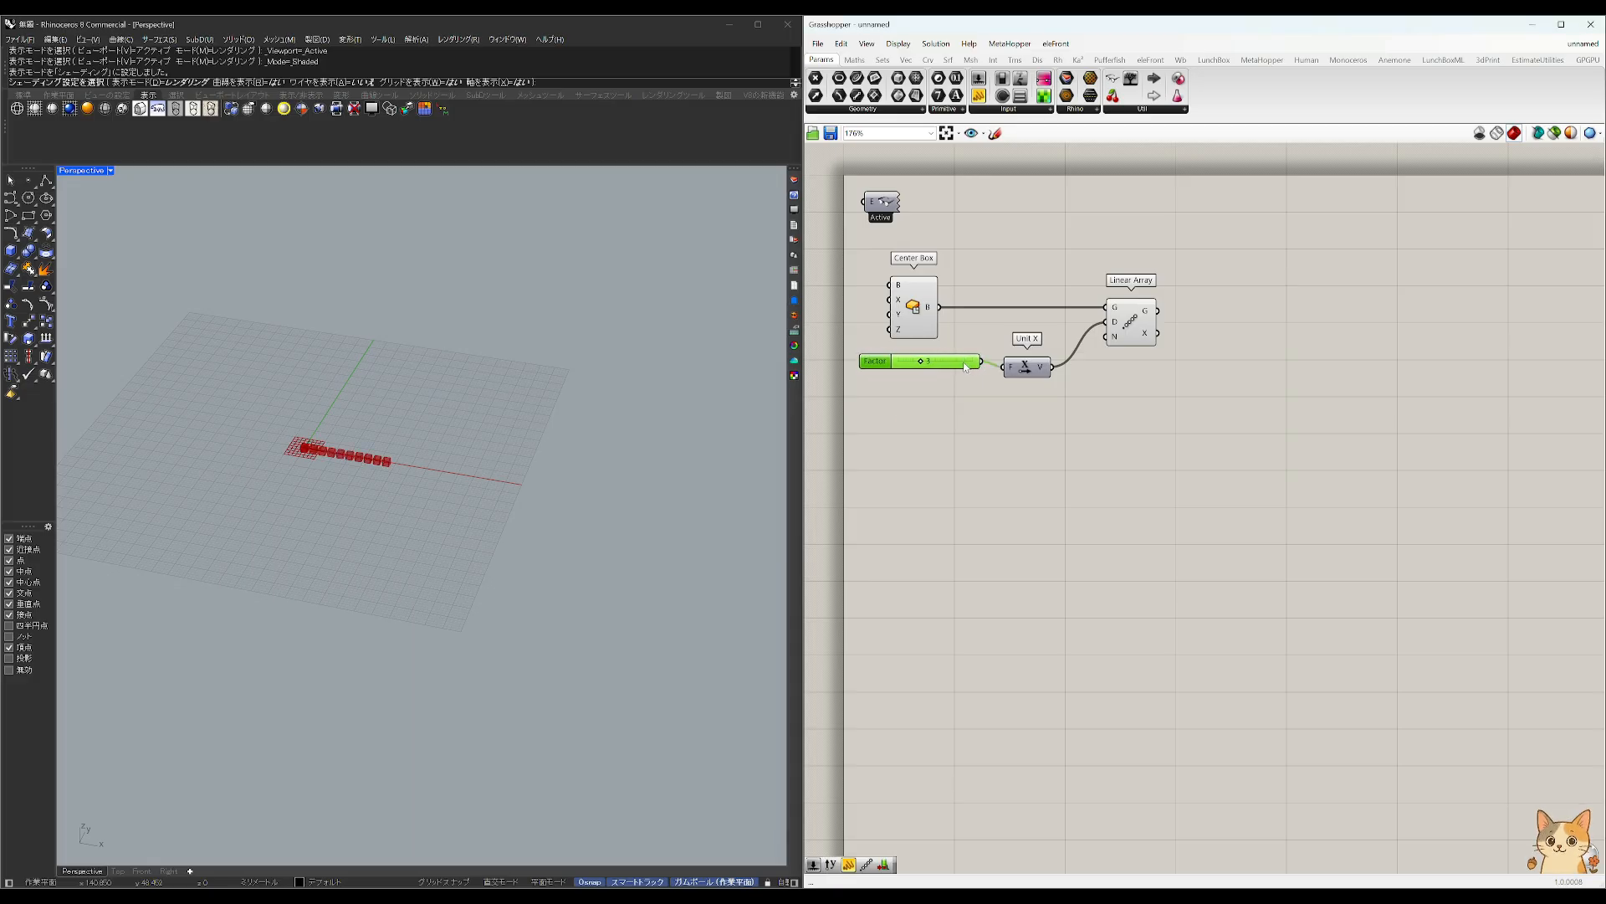
Step: Add a number slider with value 50, connect it to the Linear Array's count input, and place it below the Unit X component
{"action": "double_click", "coordinate": [965, 424]}
{"action": "type", "text": "slider"}
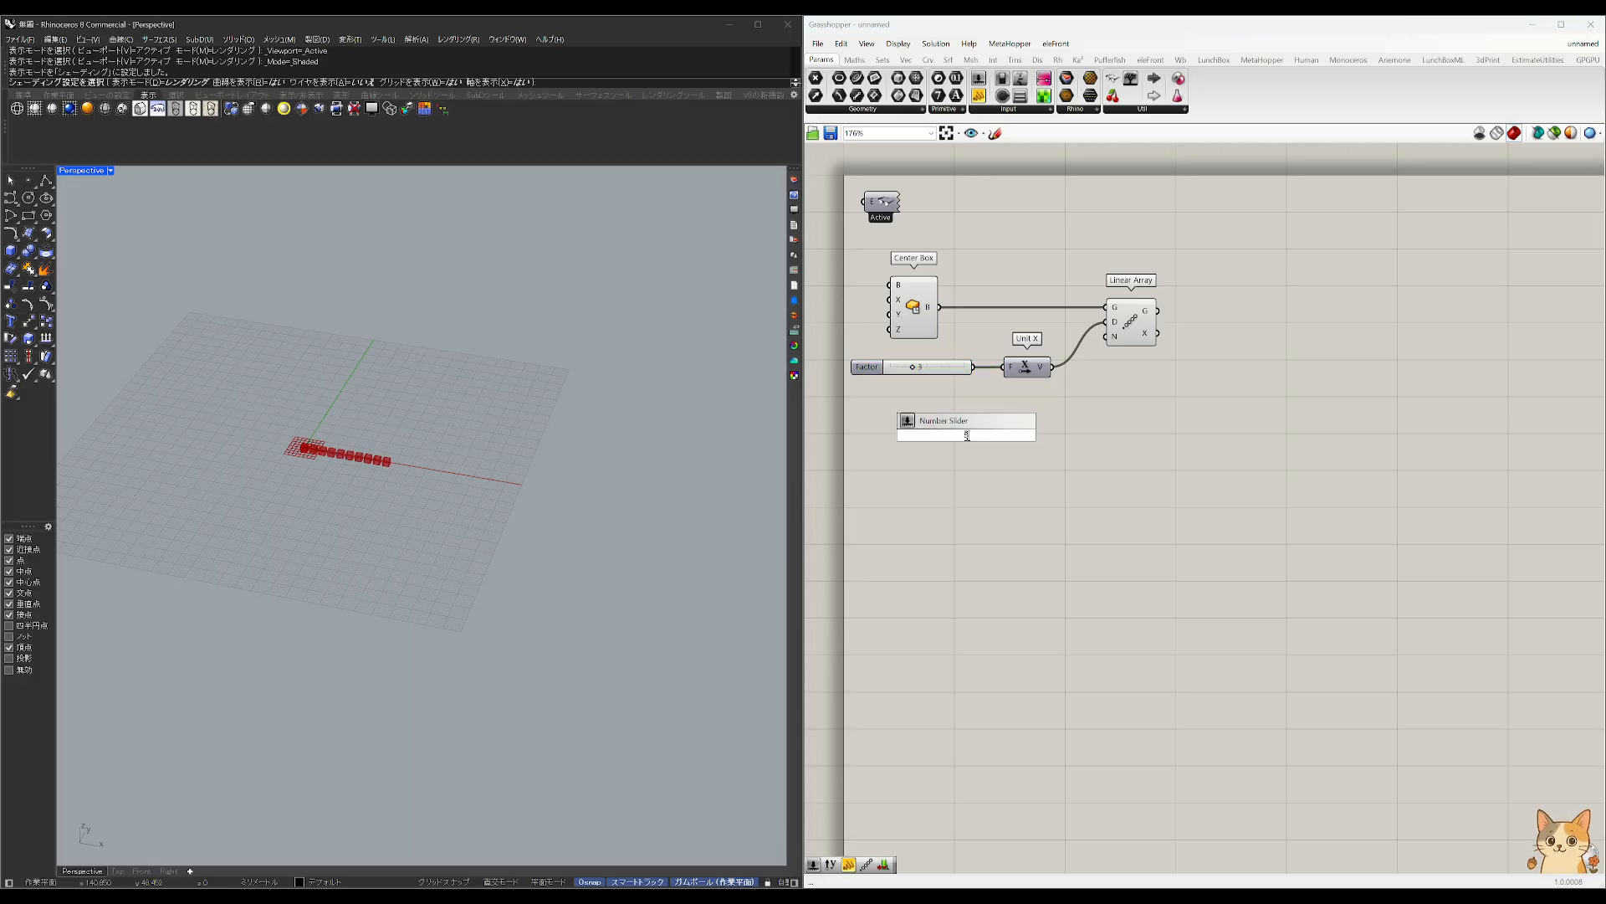
{"action": "key", "text": "Return"}
{"action": "left_click_drag", "start_coordinate": [1029, 434], "coordinate": [1138, 328]}
{"action": "left_click_drag", "start_coordinate": [1014, 405], "coordinate": [946, 357]}
{"action": "left_click", "coordinate": [957, 411]}
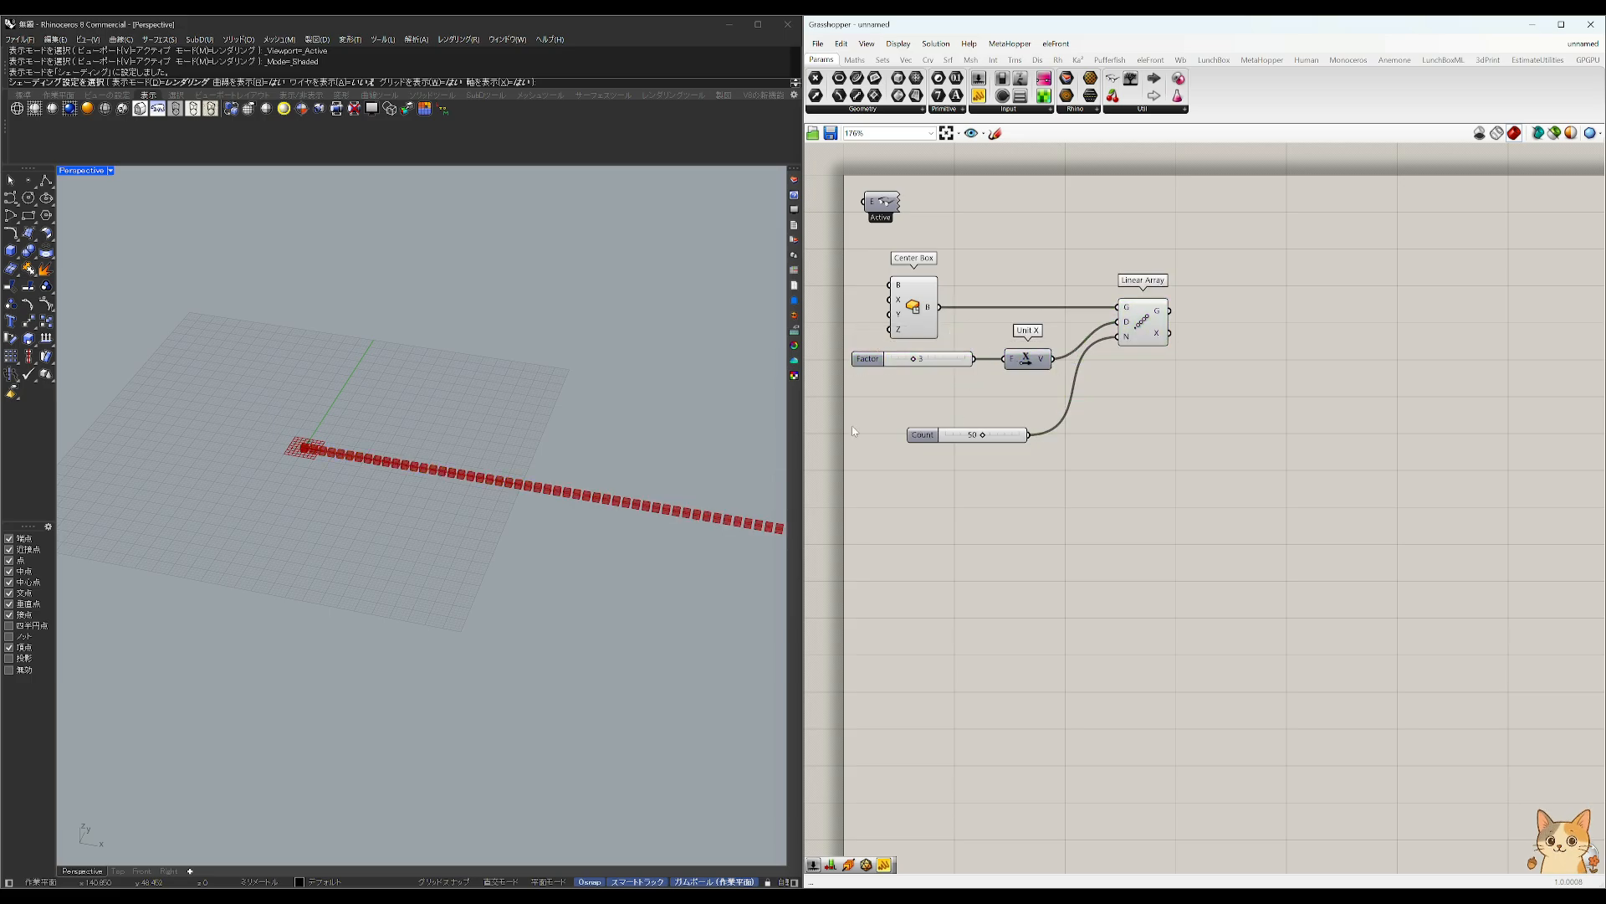
{"action": "left_click_drag", "start_coordinate": [980, 434], "coordinate": [1005, 399]}
{"action": "scroll", "coordinate": [443, 498], "scroll_direction": "down", "scroll_amount": 3}
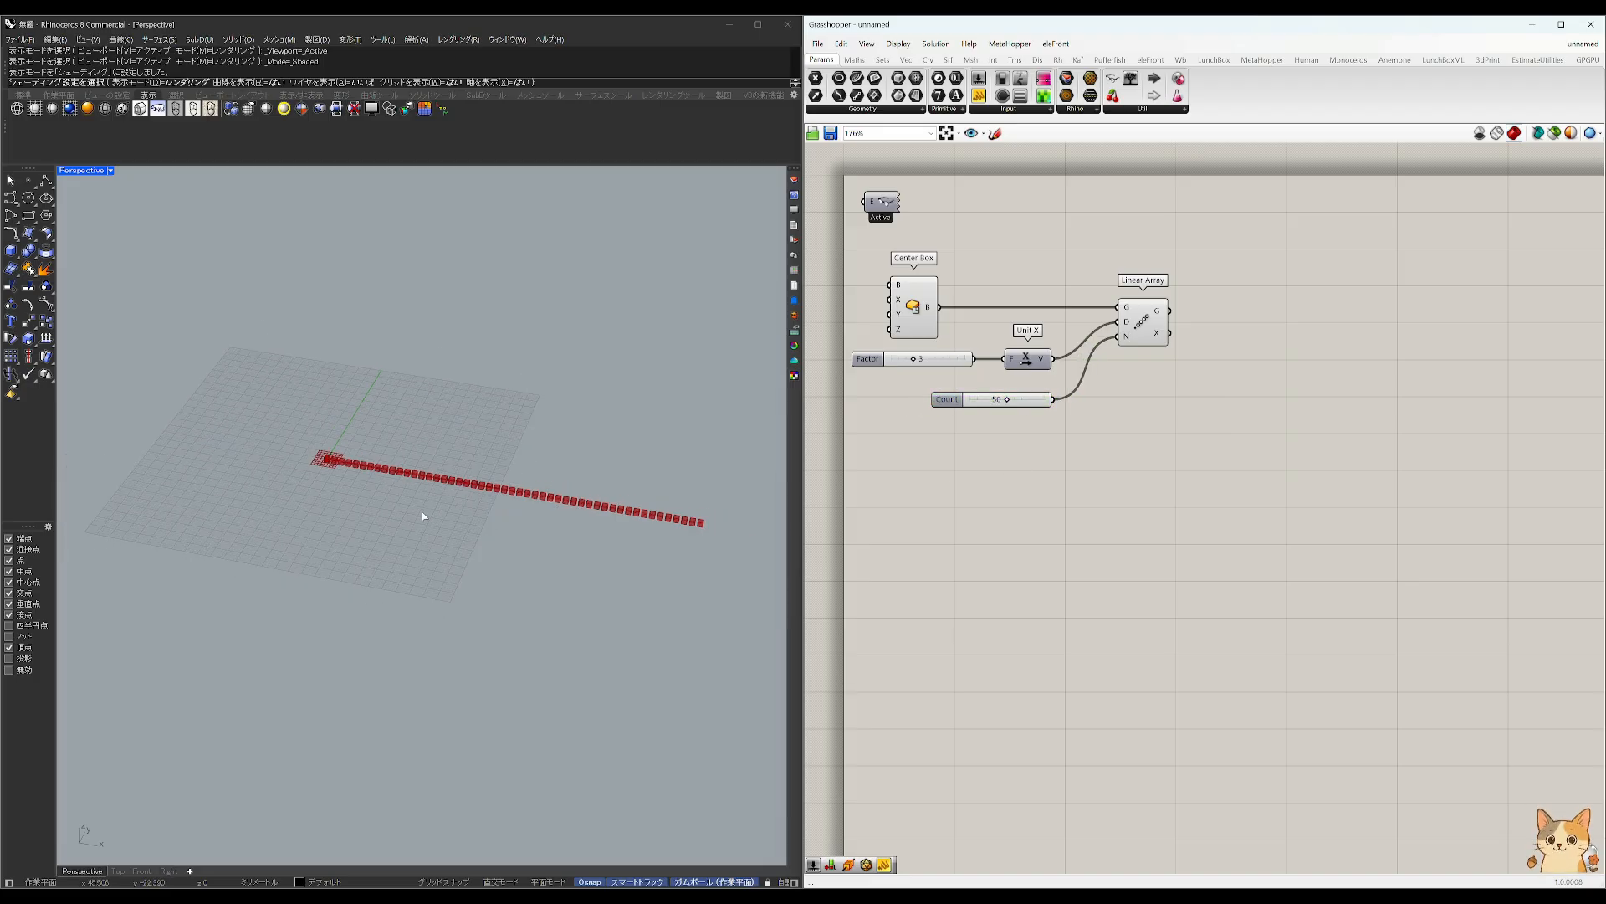
{"action": "scroll", "coordinate": [467, 490], "scroll_direction": "up", "scroll_amount": 3}
{"action": "scroll", "coordinate": [408, 505], "scroll_direction": "down", "scroll_amount": 3}
{"action": "right_click_drag", "start_coordinate": [537, 520], "coordinate": [410, 497], "text": "shift"}
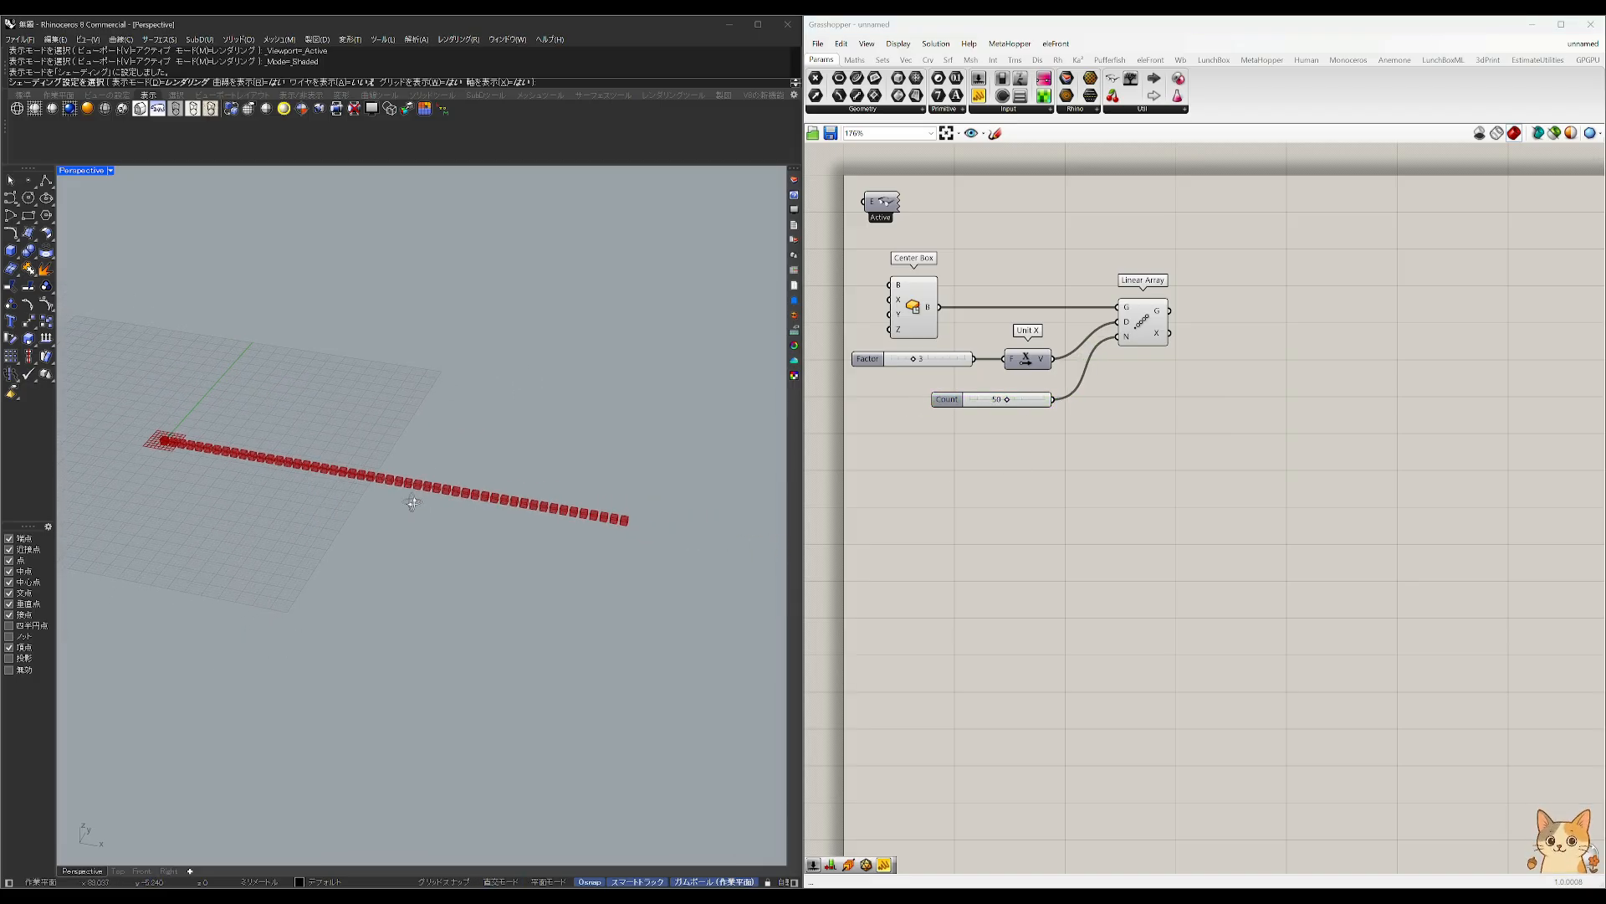
Step: Add a List Length component and connect the Linear Array's geometry output to it
{"action": "double_click", "coordinate": [1173, 449]}
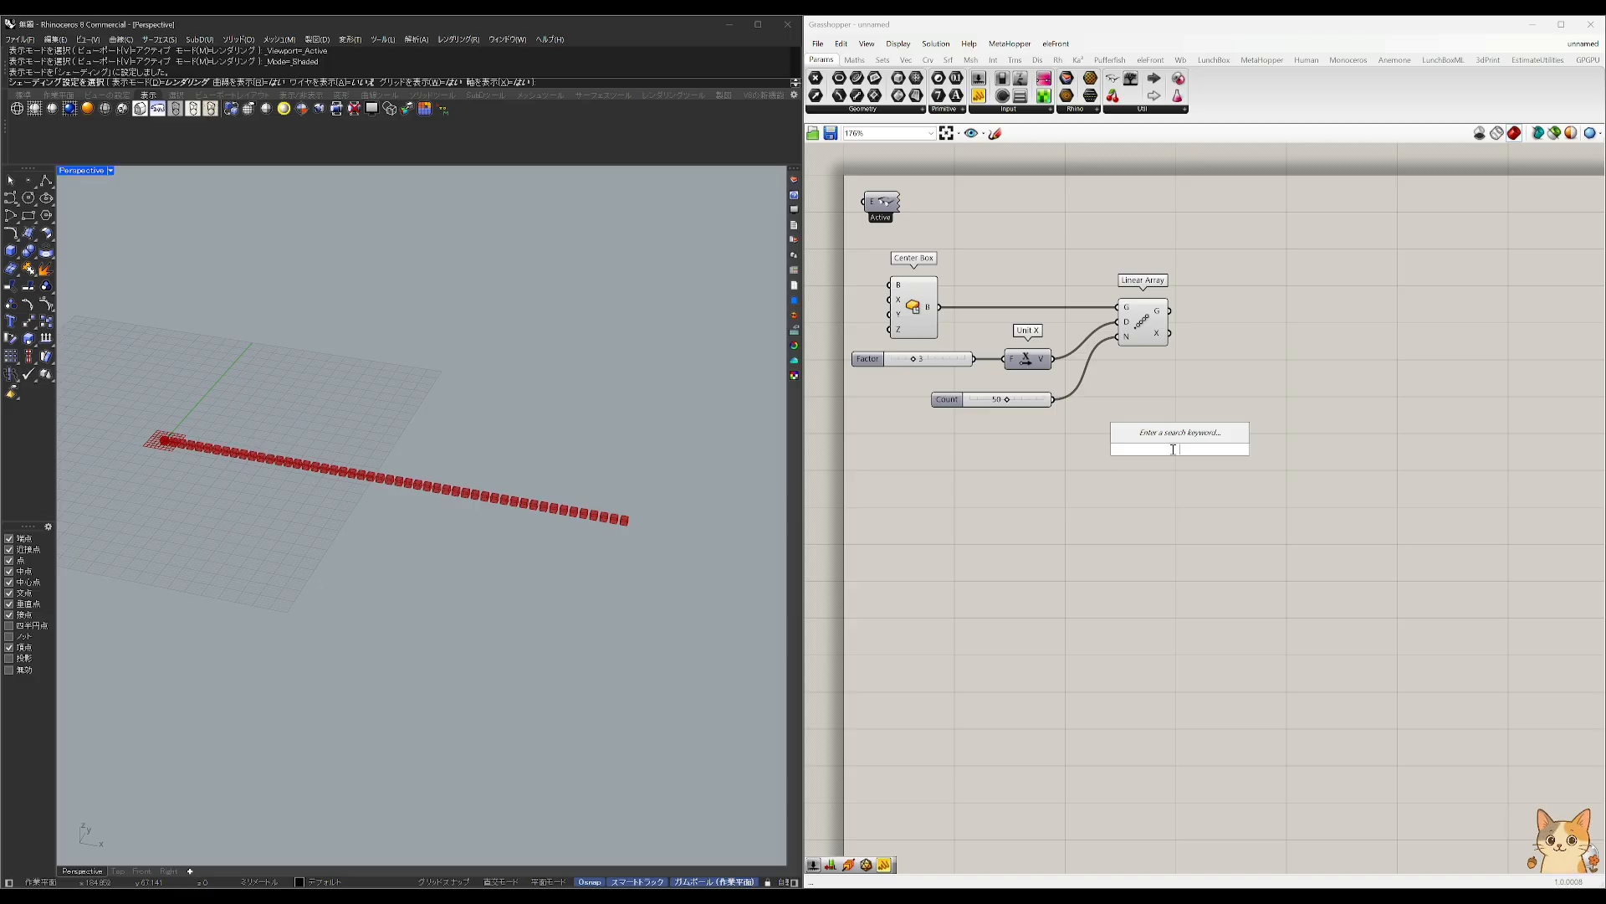
{"action": "type", "text": "lis te"}
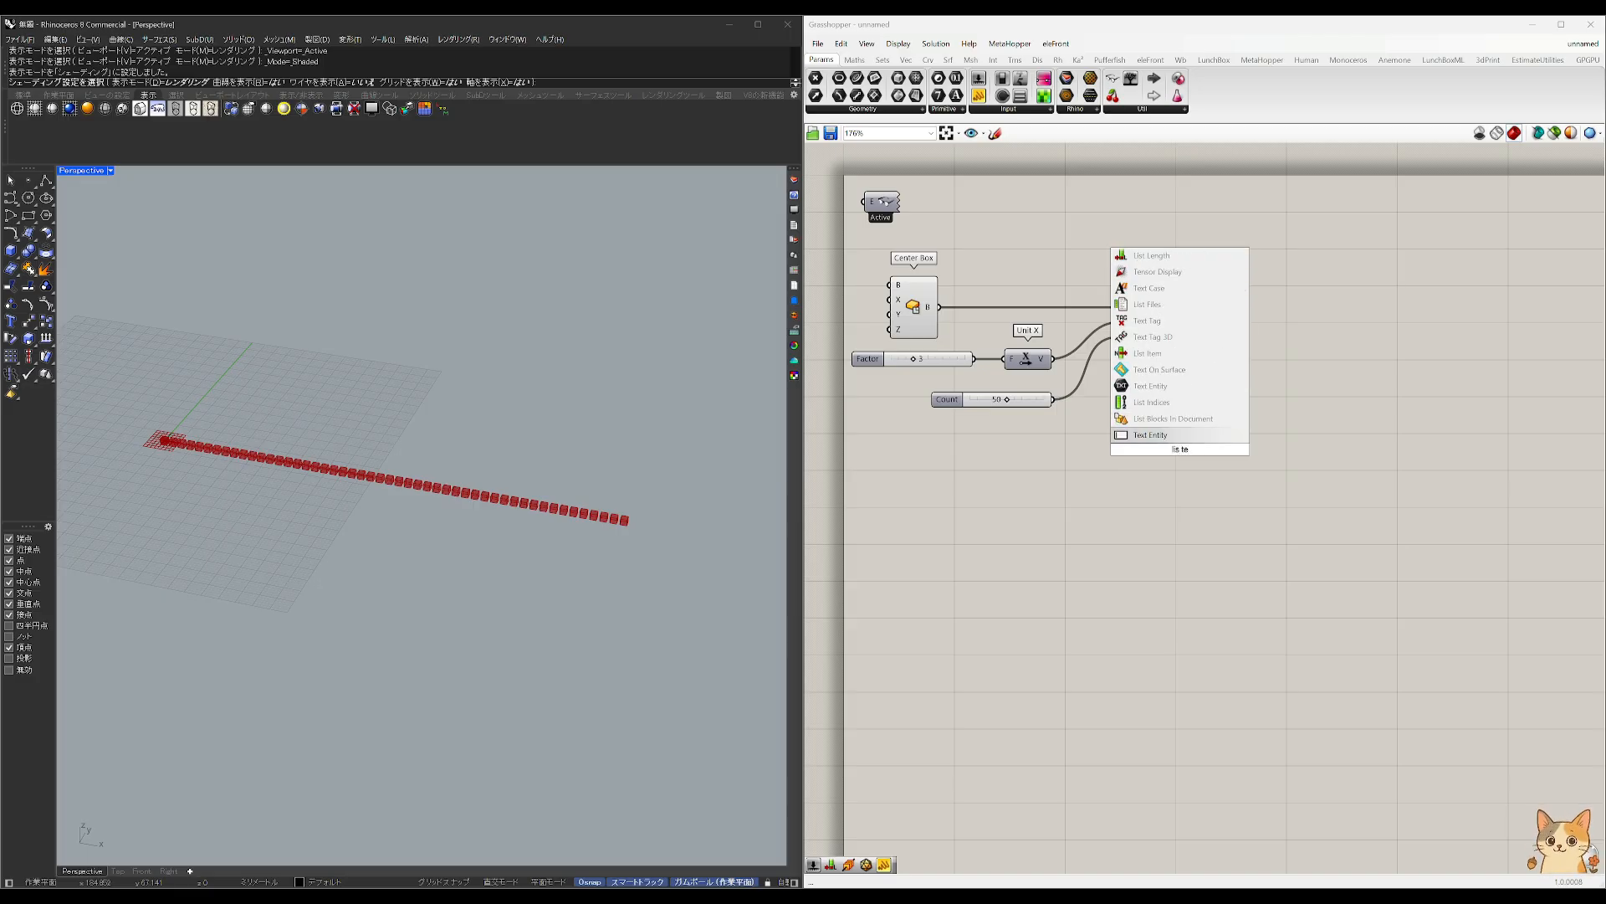
{"action": "key", "text": "BackSpace"}
{"action": "key", "text": "BackSpace"}
{"action": "key", "text": "BackSpace"}
{"action": "type", "text": "t"}
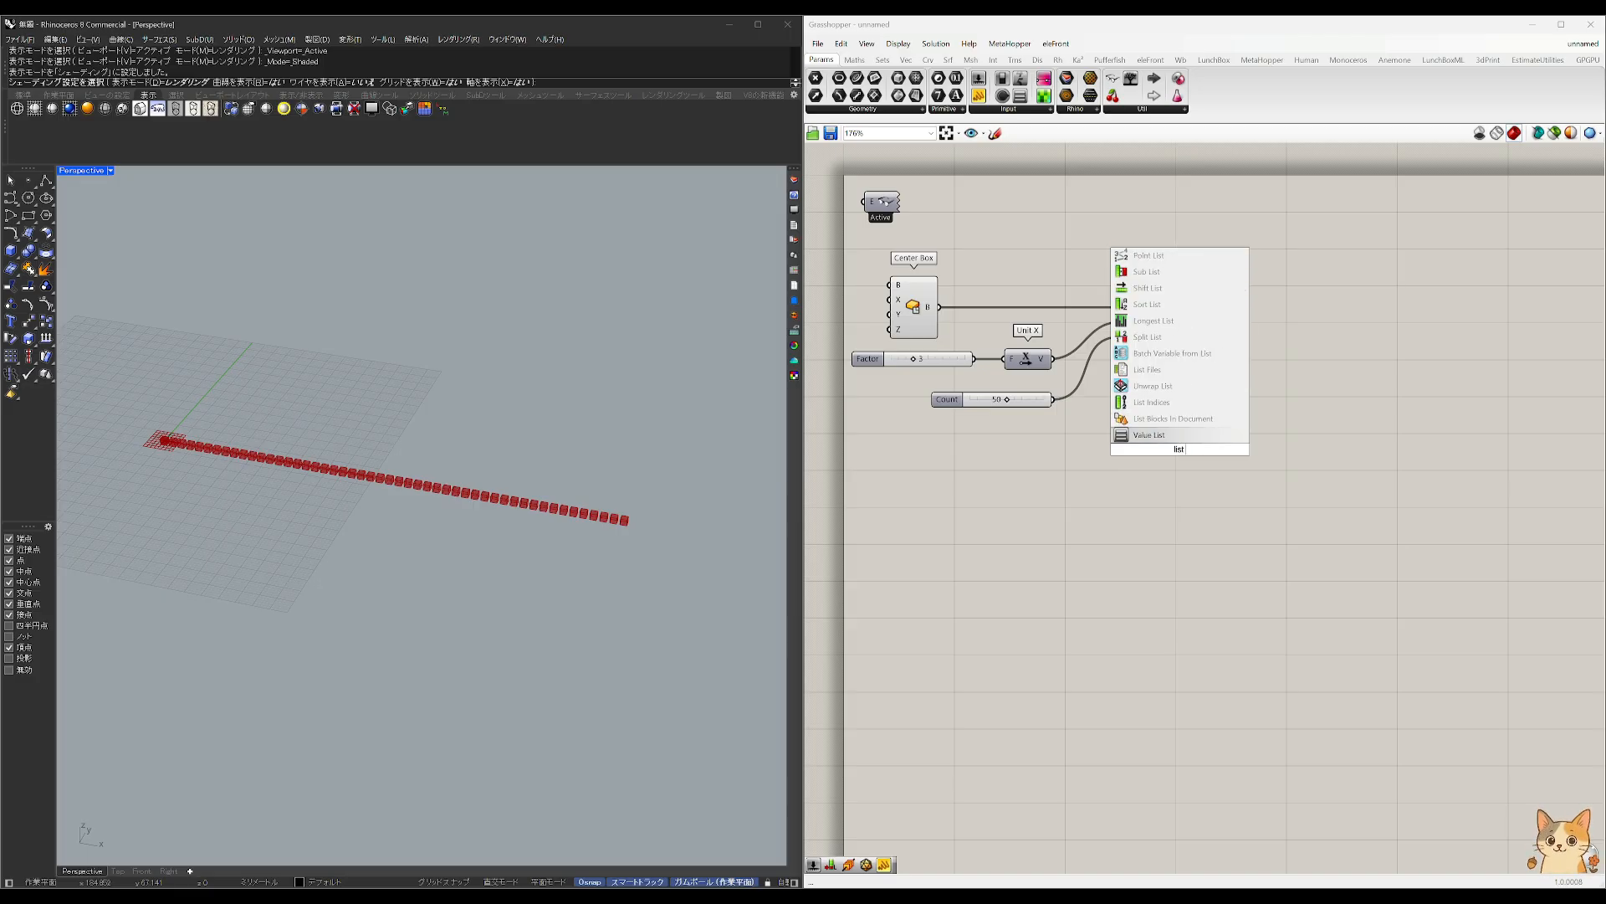
{"action": "type", "text": " len"}
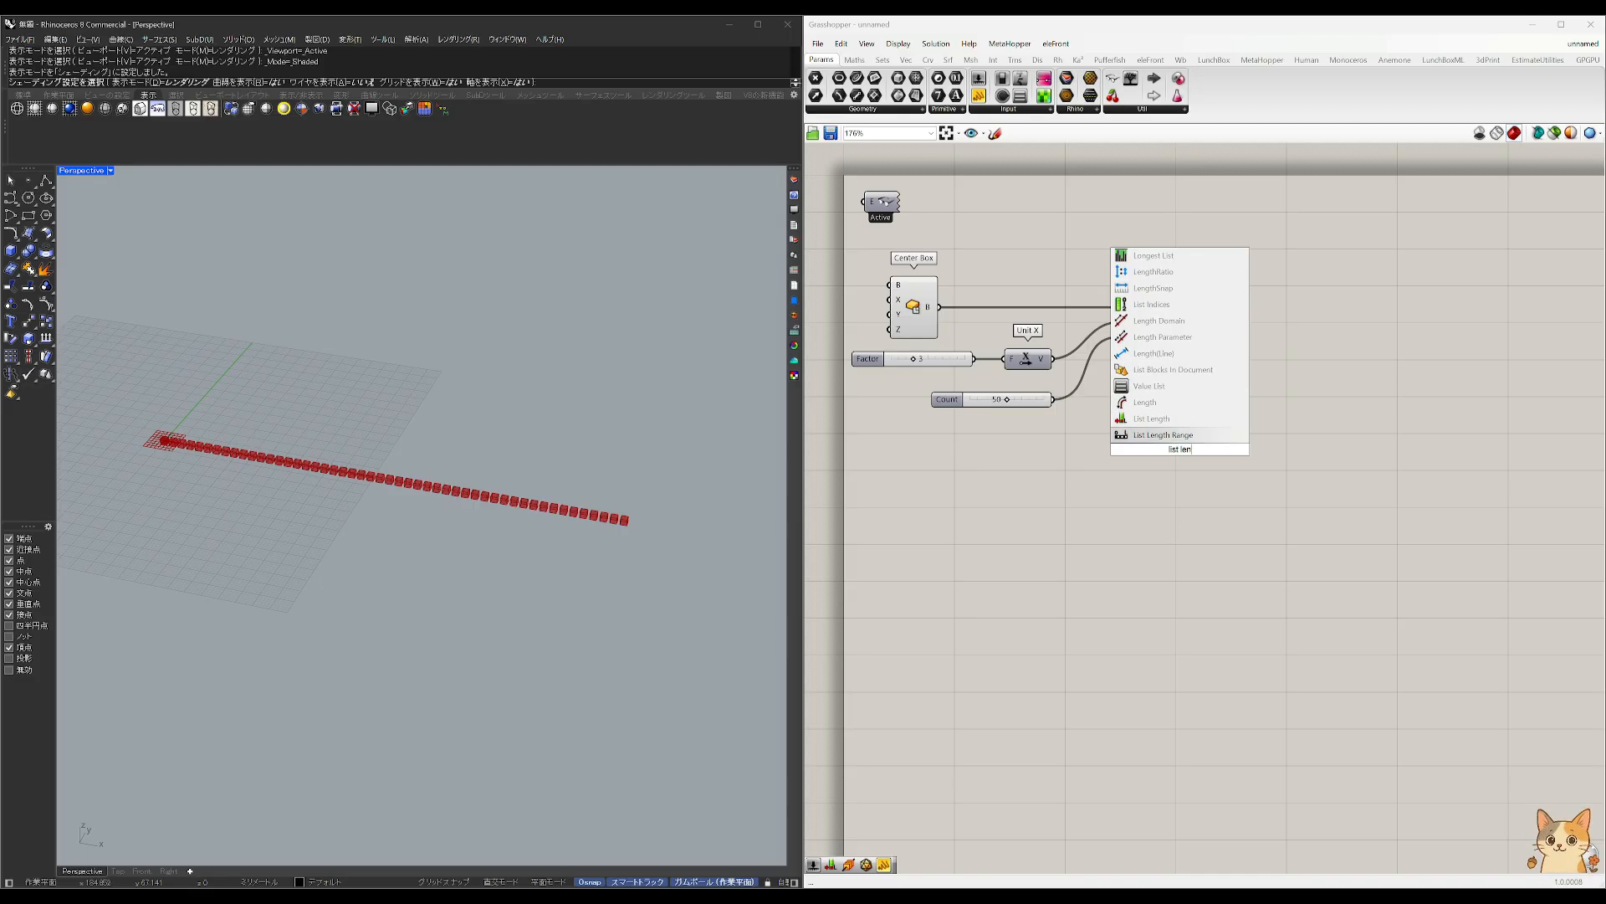
{"action": "left_click", "coordinate": [1151, 420]}
{"action": "left_click_drag", "start_coordinate": [1173, 459], "coordinate": [1204, 360]}
{"action": "left_click_drag", "start_coordinate": [1169, 309], "coordinate": [1235, 401]}
Step: Add a Range component and connect the List Length output to its N input
{"action": "double_click", "coordinate": [1221, 467]}
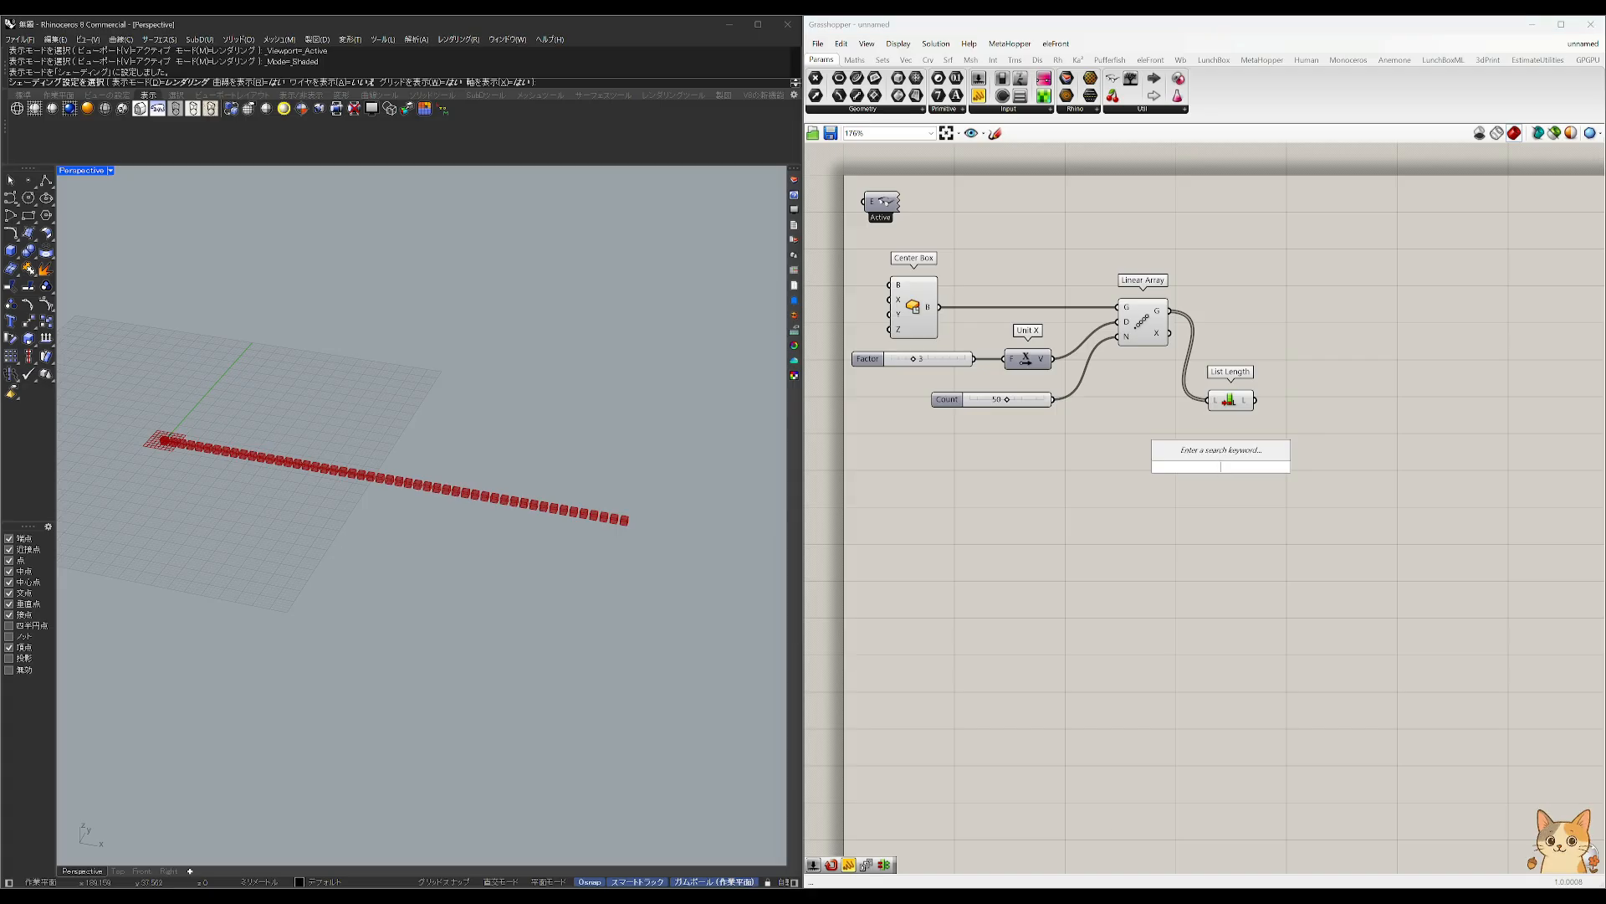
{"action": "key", "text": "Escape"}
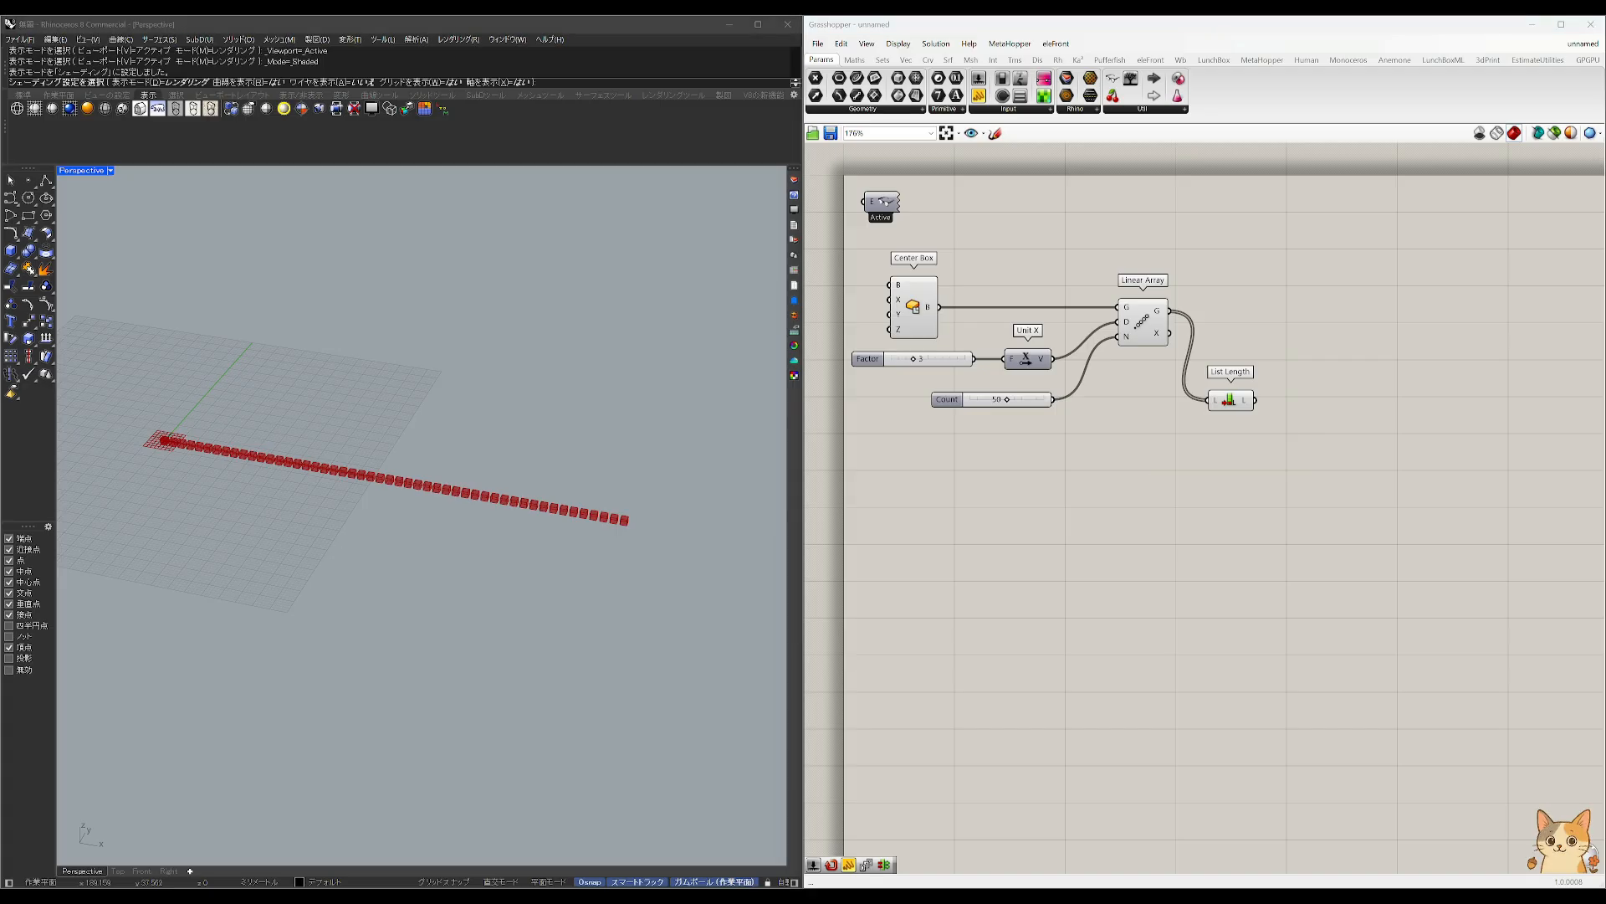
{"action": "double_click", "coordinate": [1242, 434]}
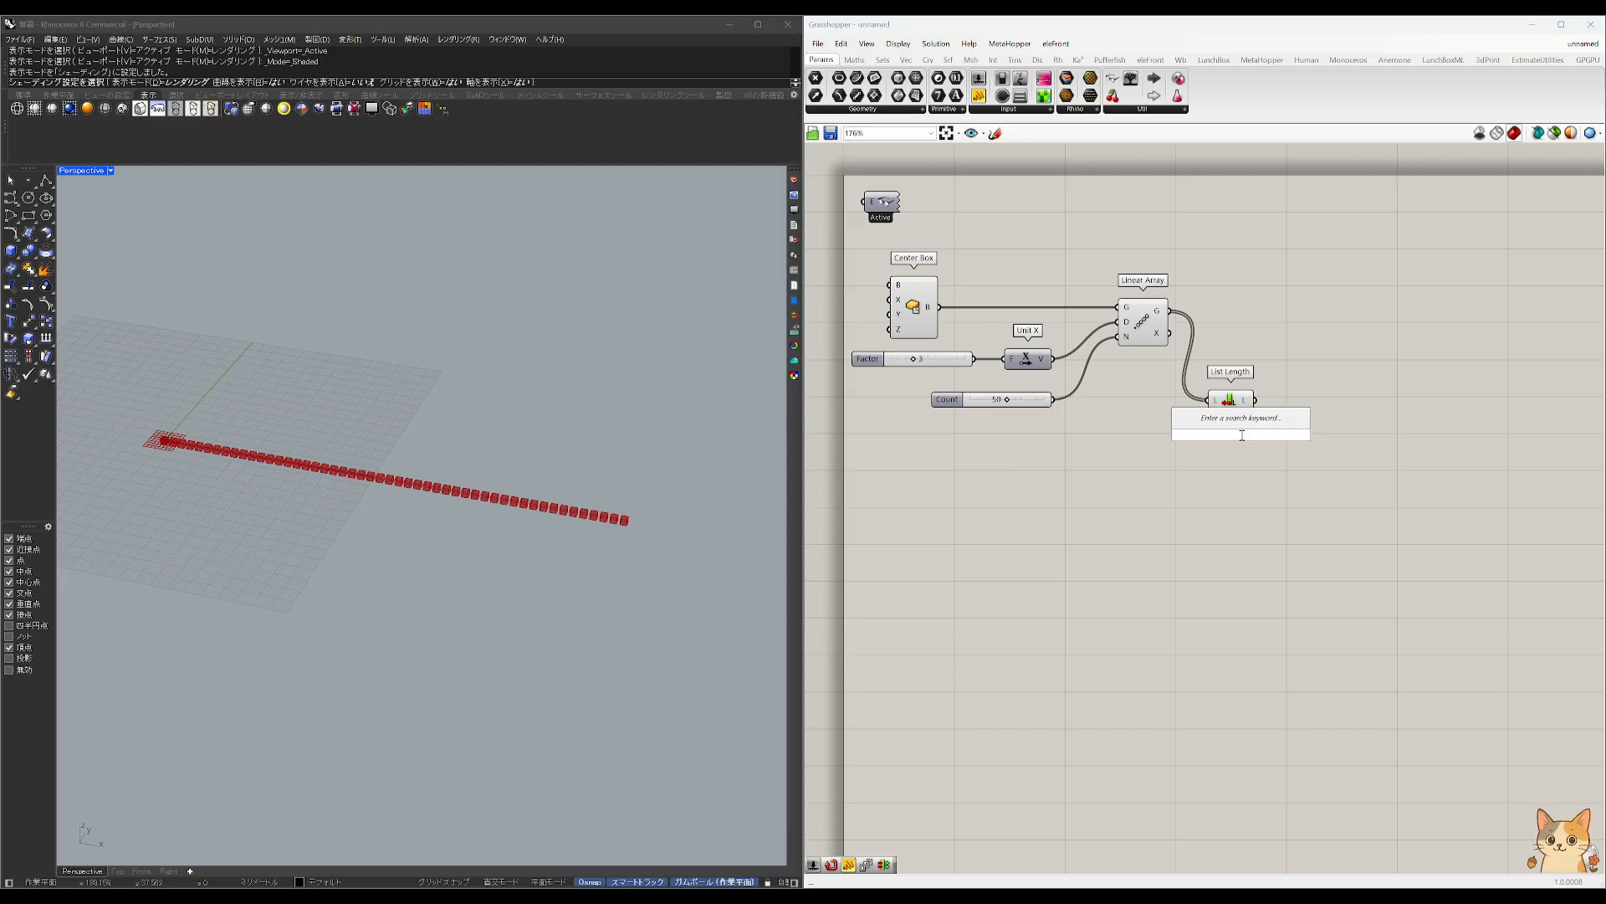
{"action": "type", "text": "range"}
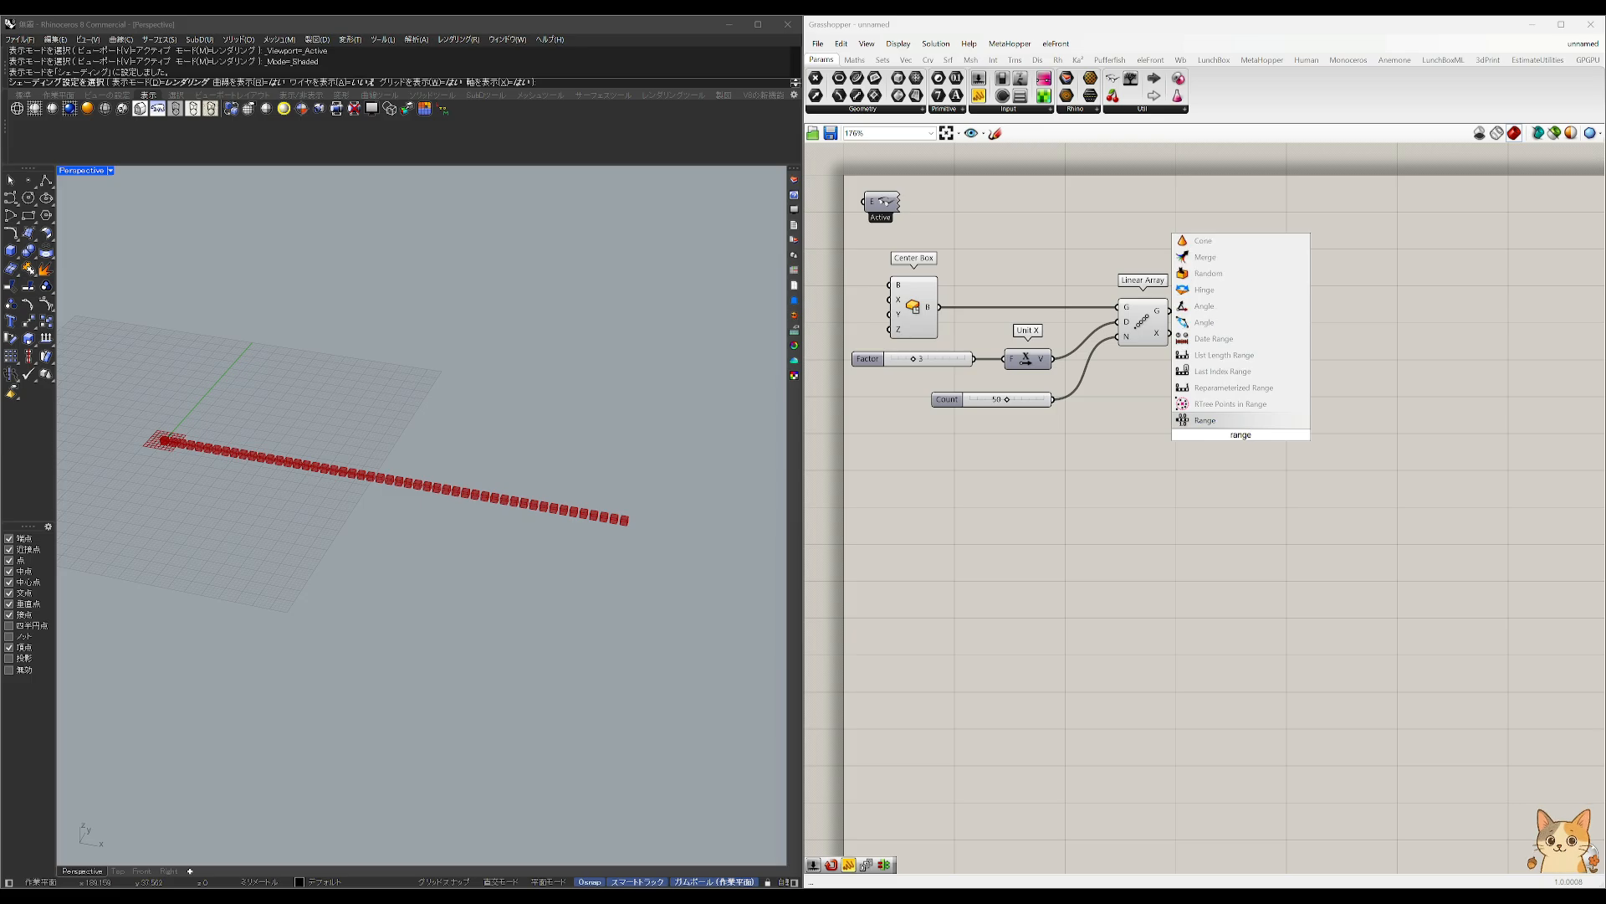
{"action": "key", "text": "Return"}
{"action": "left_click_drag", "start_coordinate": [1241, 435], "coordinate": [1331, 400]}
{"action": "scroll", "coordinate": [1265, 400], "scroll_direction": "up", "scroll_amount": 2}
{"action": "left_click", "coordinate": [1207, 390]}
{"action": "left_click", "coordinate": [1112, 263]}
{"action": "left_click", "coordinate": [1221, 398]}
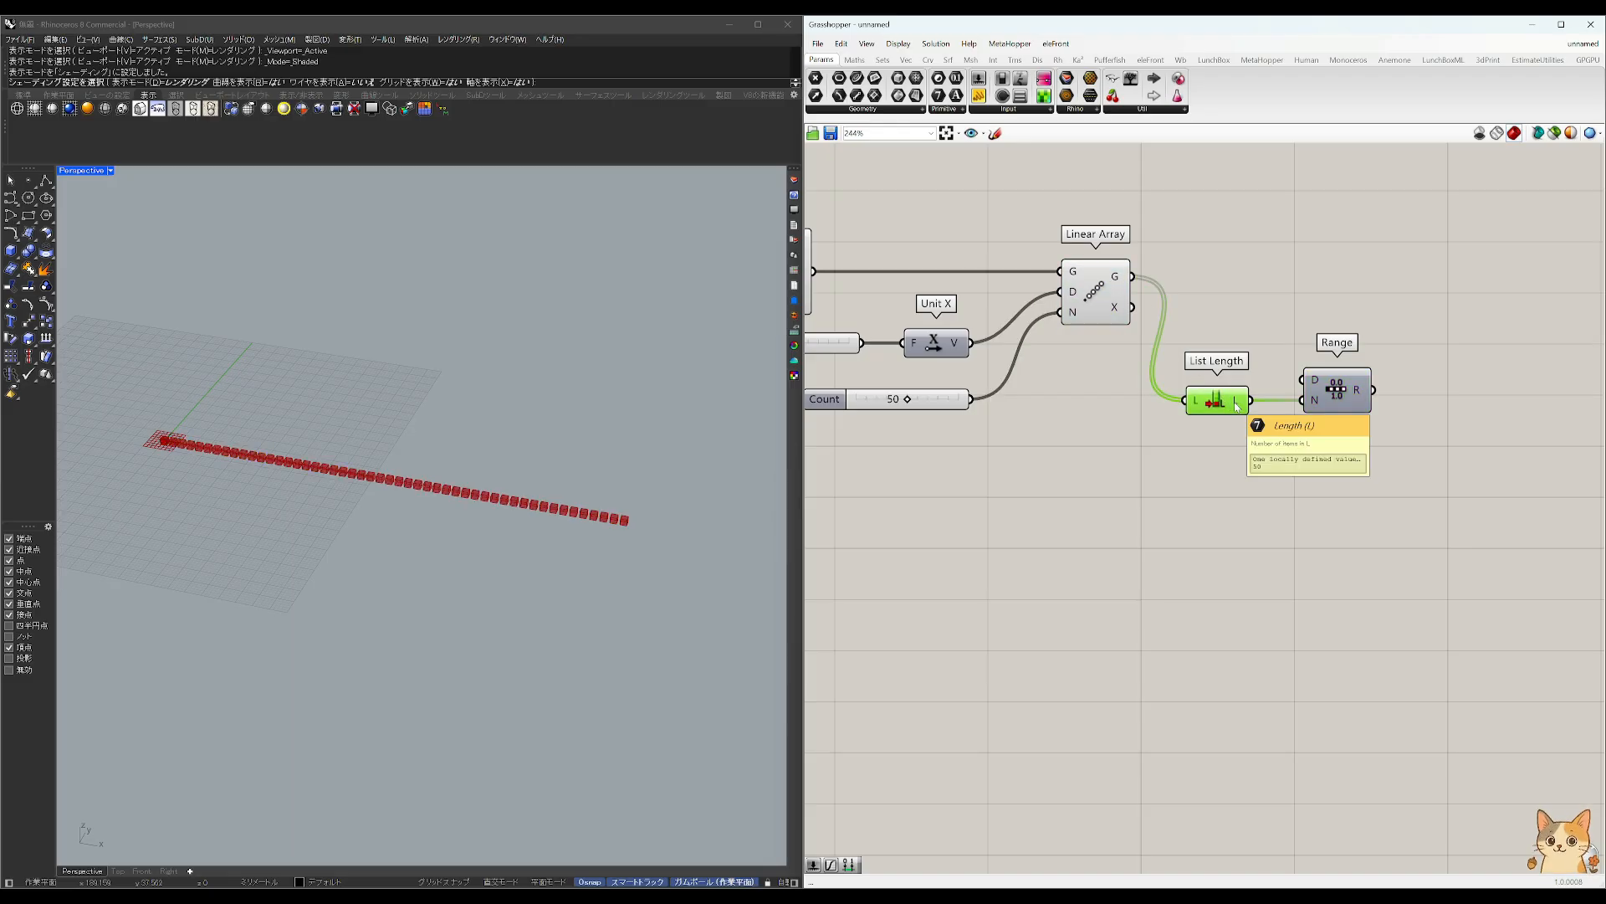
{"action": "left_click", "coordinate": [1350, 405]}
Step: Add a Construct Domain component, move Range beside it, and connect the domain output to Range's D input
{"action": "double_click", "coordinate": [1168, 500]}
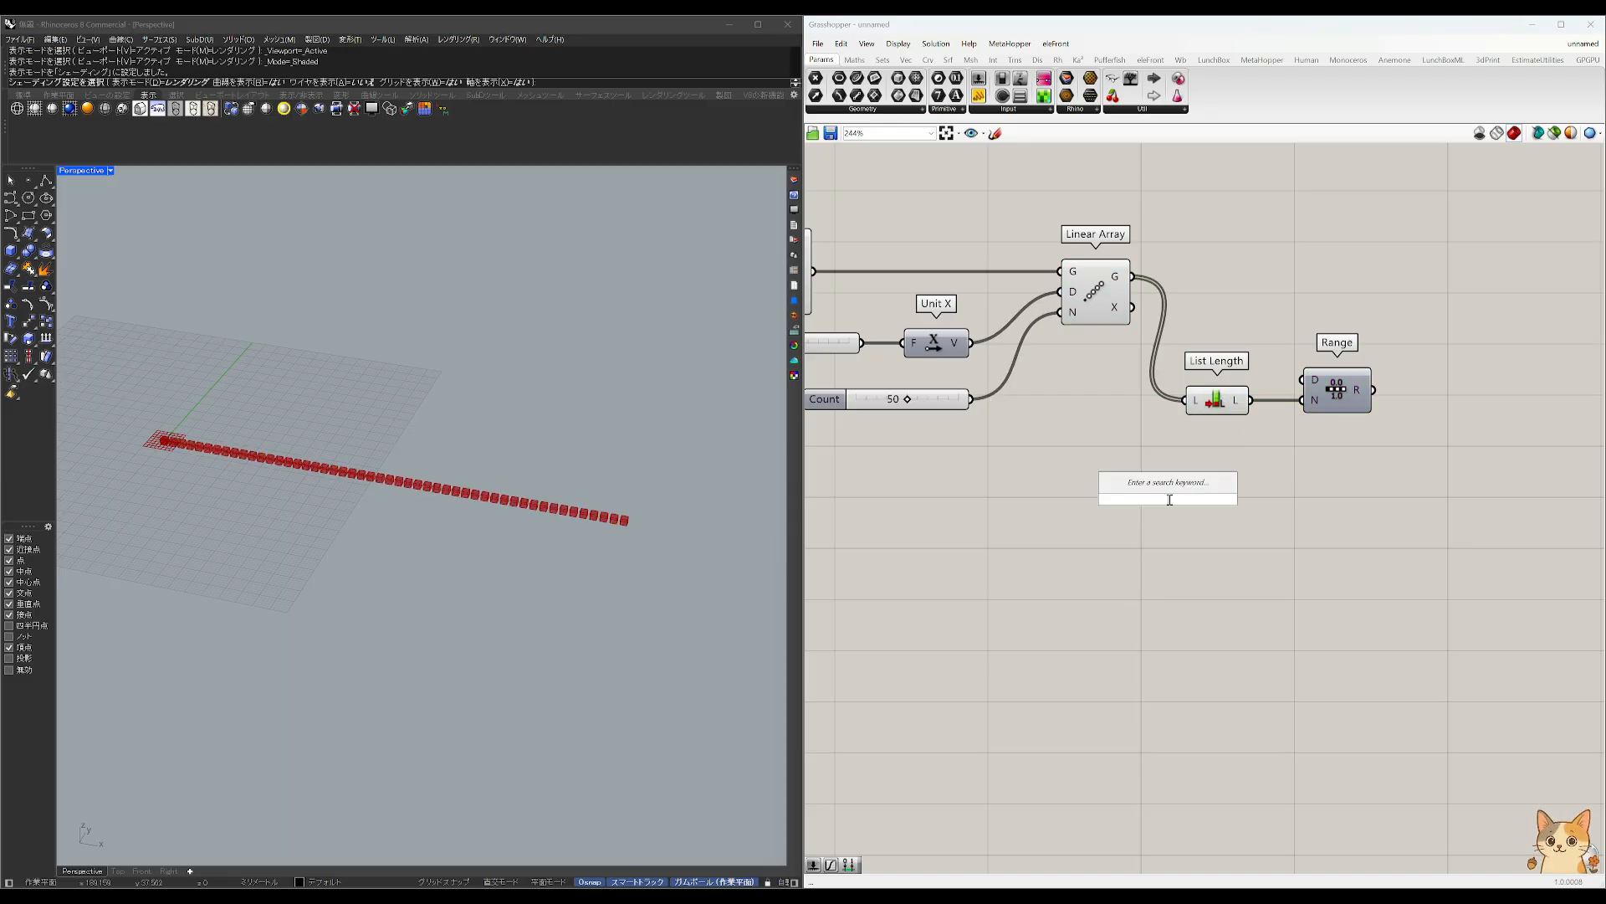
{"action": "type", "text": "con domain"}
{"action": "key", "text": "Up"}
{"action": "key", "text": "Return"}
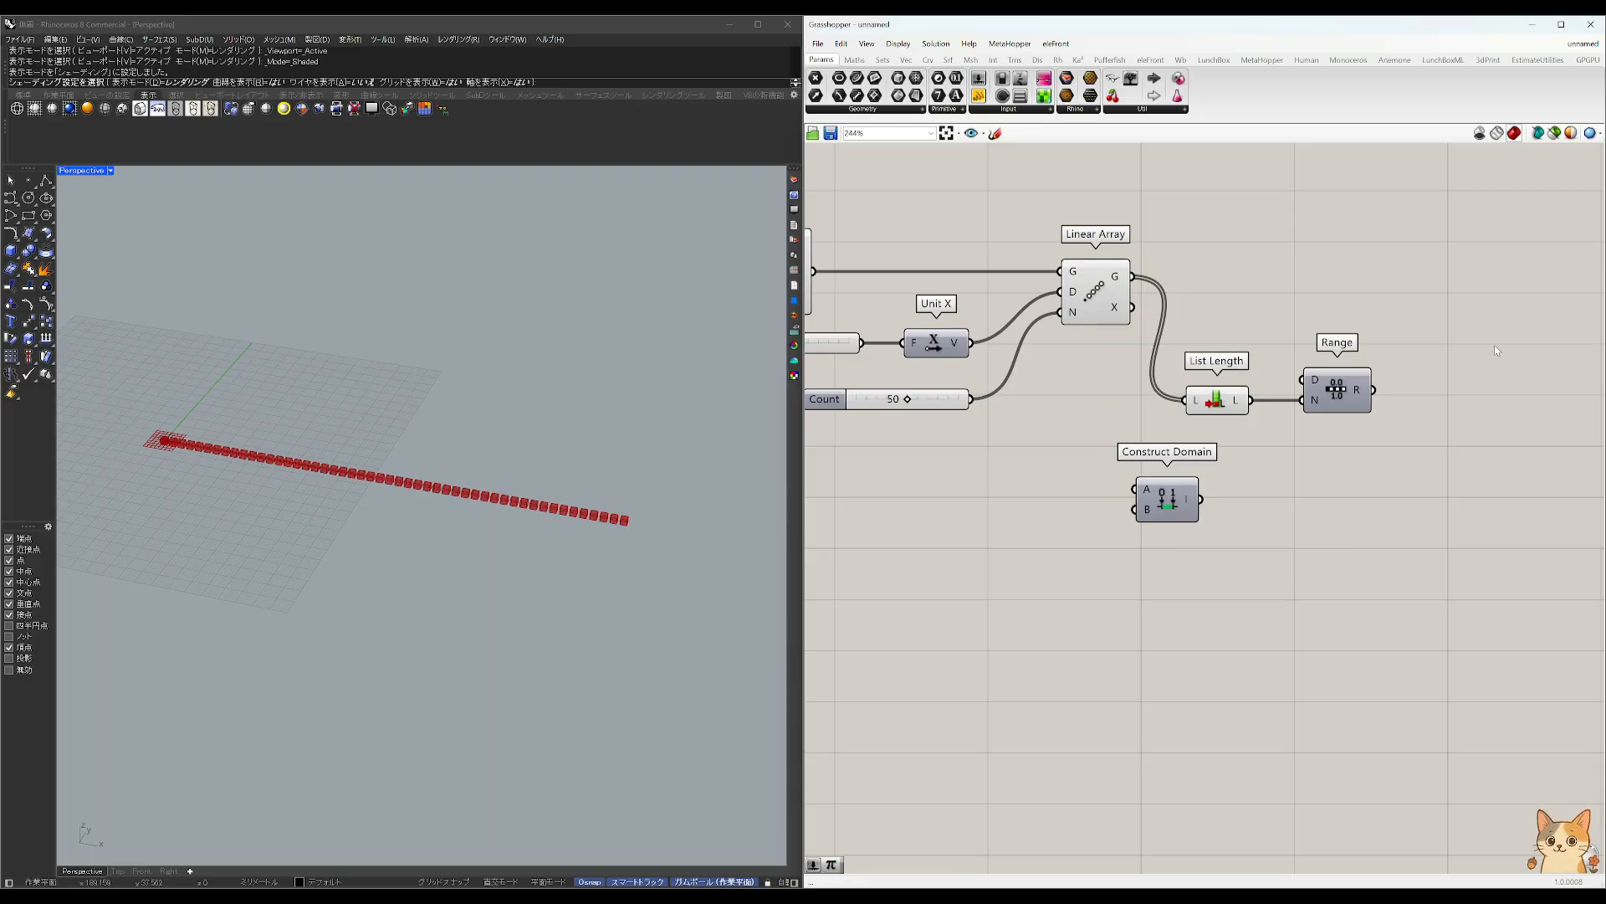
{"action": "left_click_drag", "start_coordinate": [1323, 407], "coordinate": [1319, 533]}
{"action": "mouse_move", "coordinate": [1200, 500]}
{"action": "left_mouse_down"}
{"action": "mouse_move", "coordinate": [1288, 509]}
{"action": "mouse_move", "coordinate": [1180, 507]}
{"action": "mouse_move", "coordinate": [1193, 511]}
{"action": "left_mouse_up"}
Step: Add a Pi component and connect its output to the B input of Construct Domain
{"action": "left_click", "coordinate": [1052, 519]}
{"action": "double_click", "coordinate": [1053, 522]}
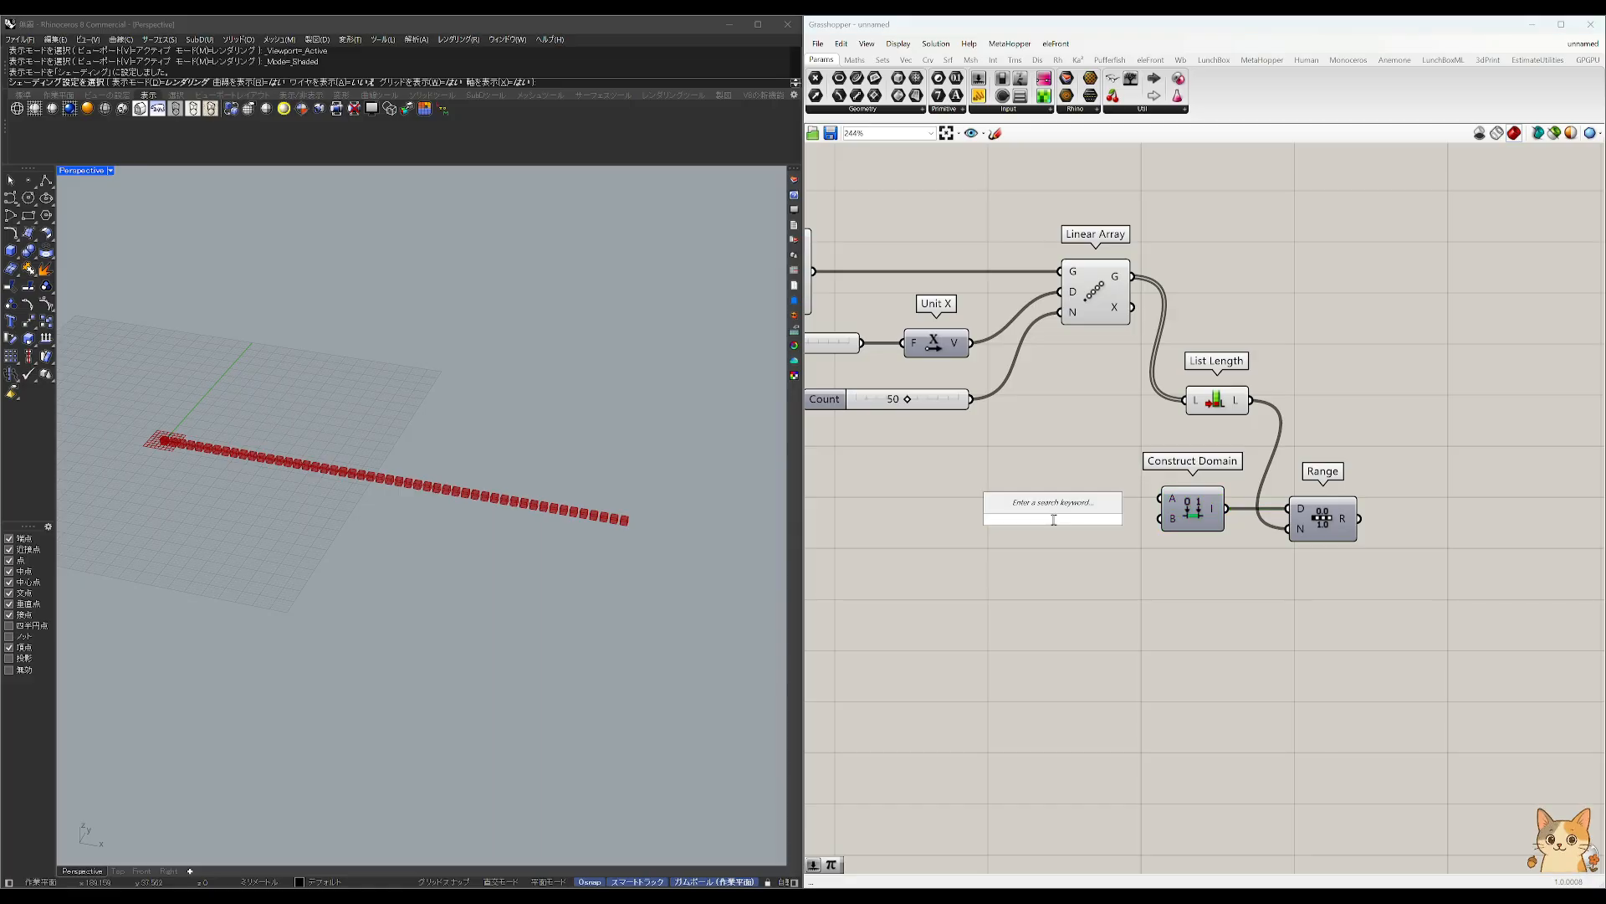
{"action": "type", "text": "pi"}
{"action": "key", "text": "Return"}
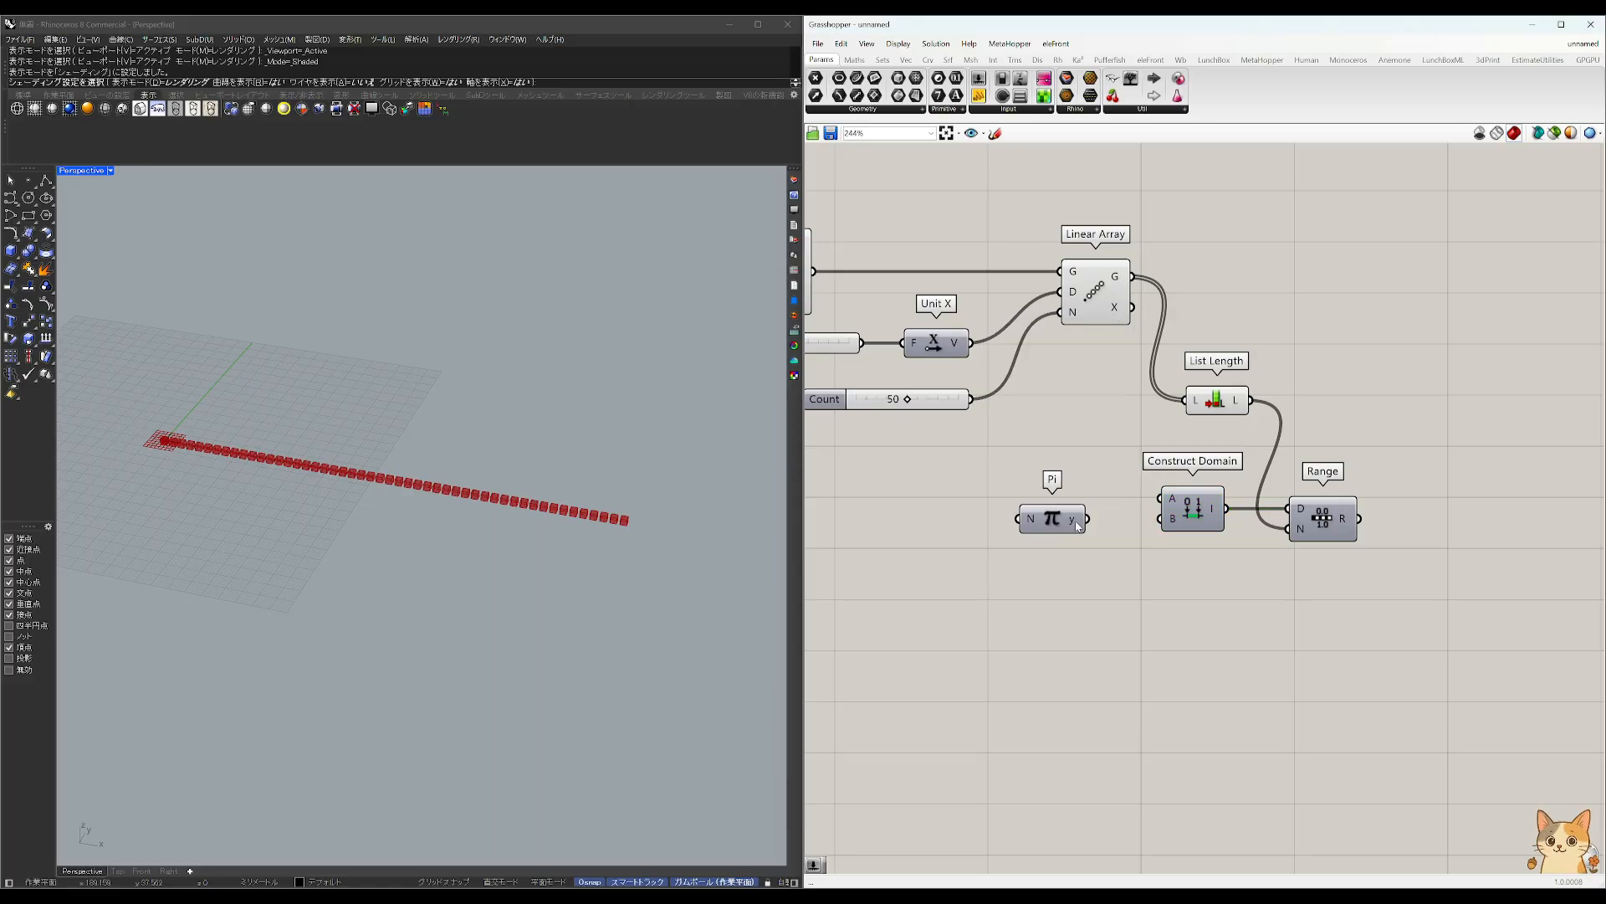
{"action": "left_click_drag", "start_coordinate": [1087, 522], "coordinate": [1161, 519]}
Step: Add a number slider with value 2 and connect it to the N input of Pi
{"action": "double_click", "coordinate": [940, 529]}
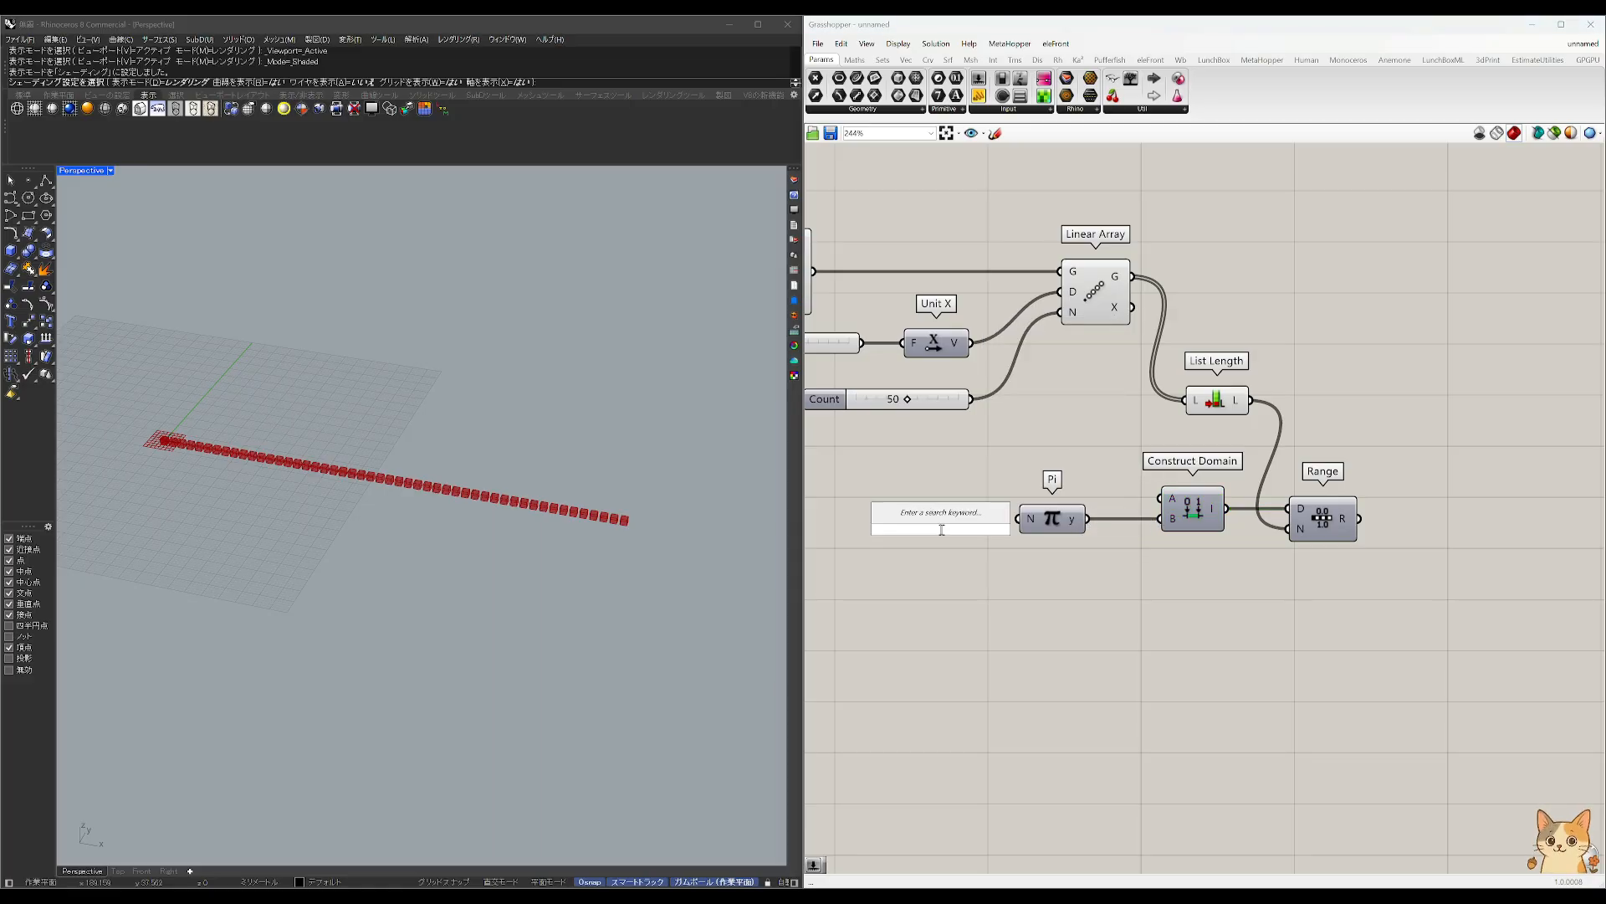
{"action": "type", "text": "2"}
{"action": "key", "text": "Return"}
{"action": "left_click", "coordinate": [1002, 526]}
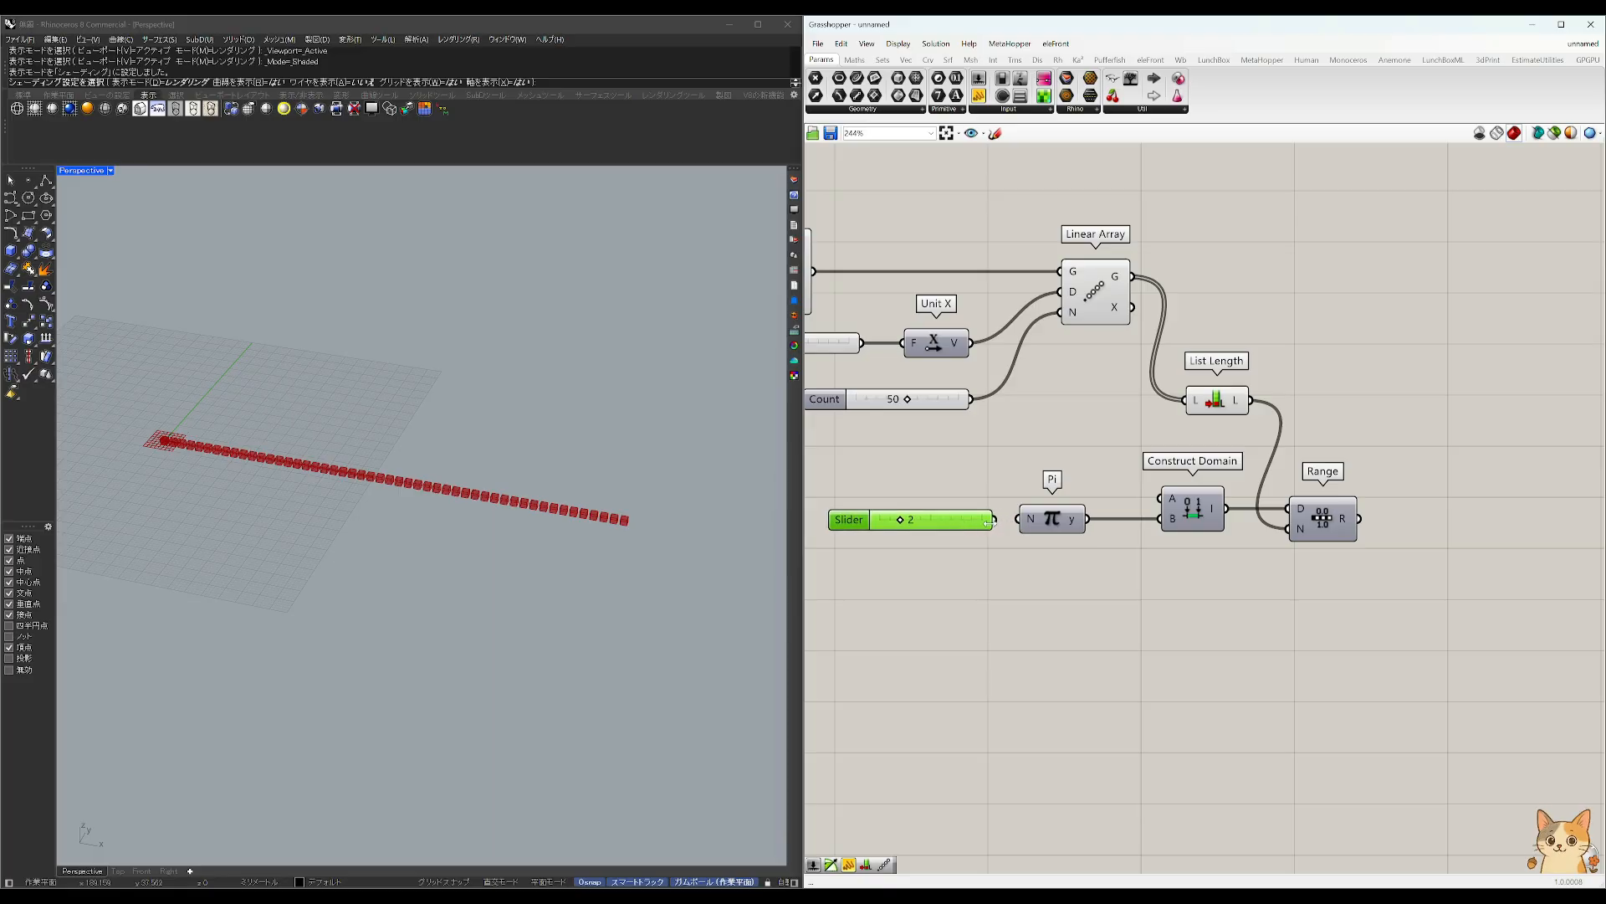
{"action": "left_click_drag", "start_coordinate": [1002, 526], "coordinate": [974, 528]}
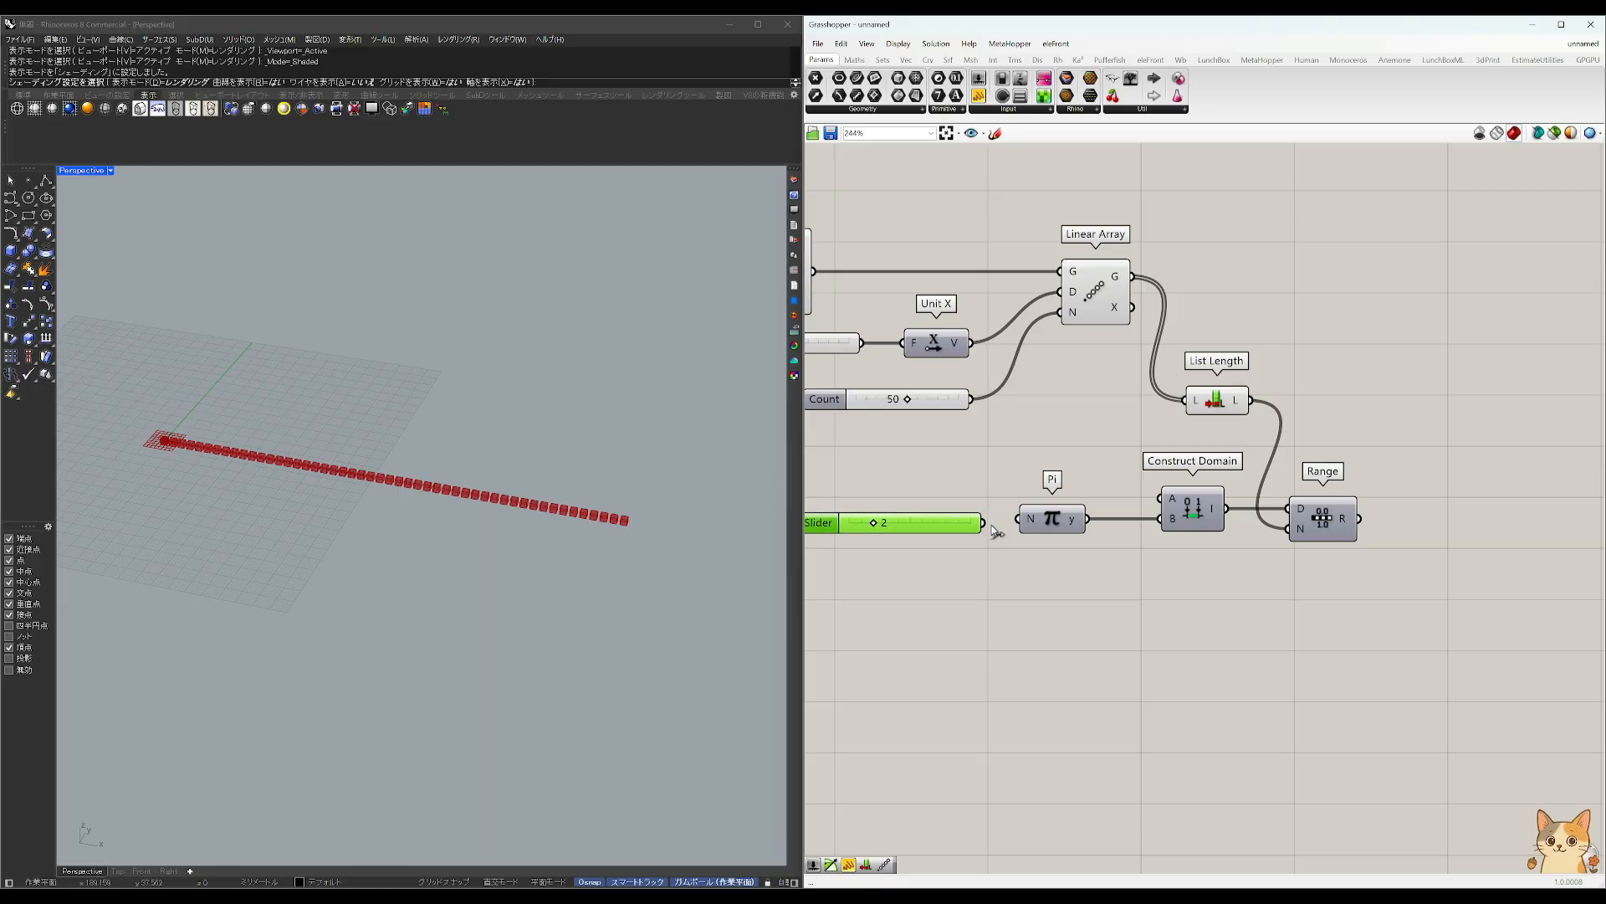
{"action": "left_click", "coordinate": [1031, 561]}
{"action": "scroll", "coordinate": [1031, 552], "scroll_direction": "down", "scroll_amount": 2}
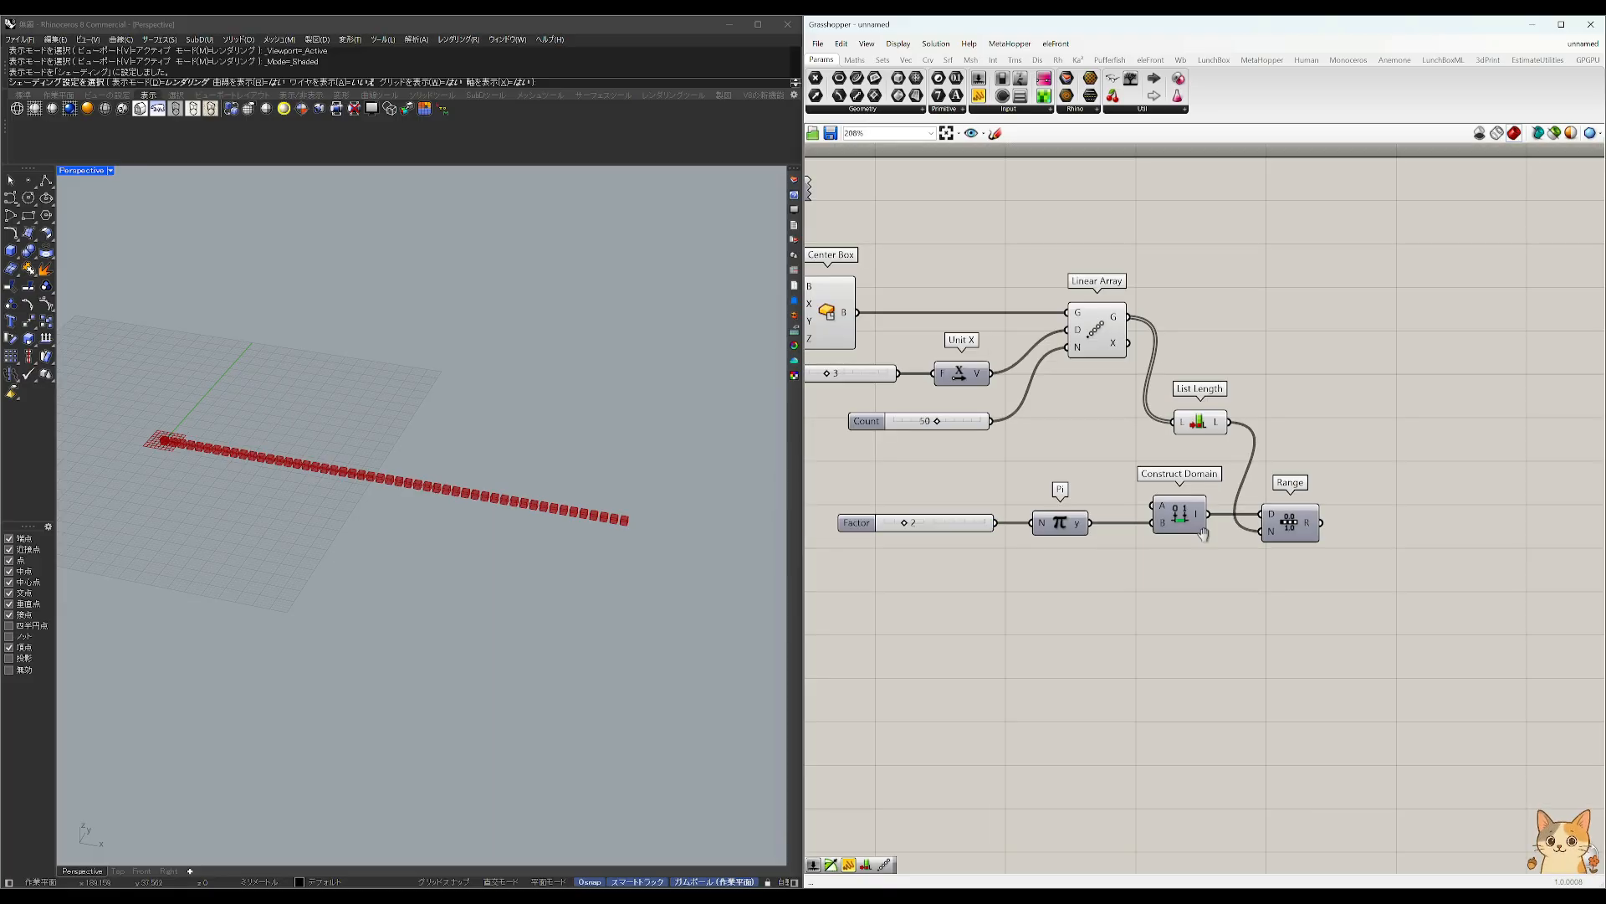
Step: Set the expression x-1 on the N input of the Range component
{"action": "left_click_drag", "start_coordinate": [1026, 540], "coordinate": [1038, 540]}
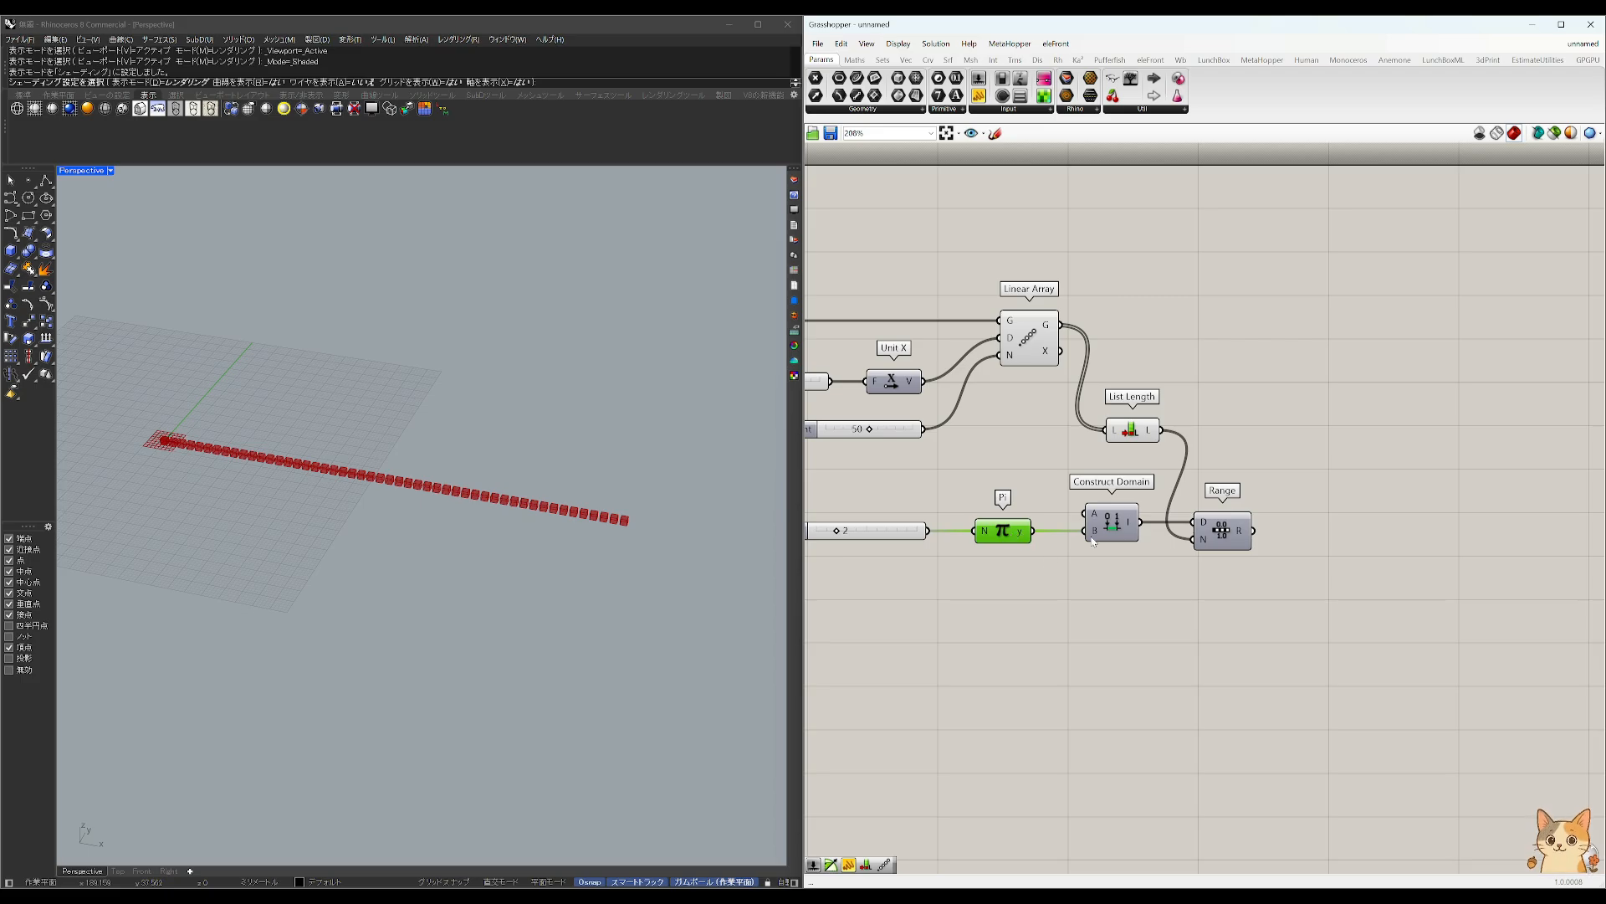
{"action": "scroll", "coordinate": [1162, 524], "scroll_direction": "up", "scroll_amount": 3}
{"action": "left_click", "coordinate": [1213, 540]}
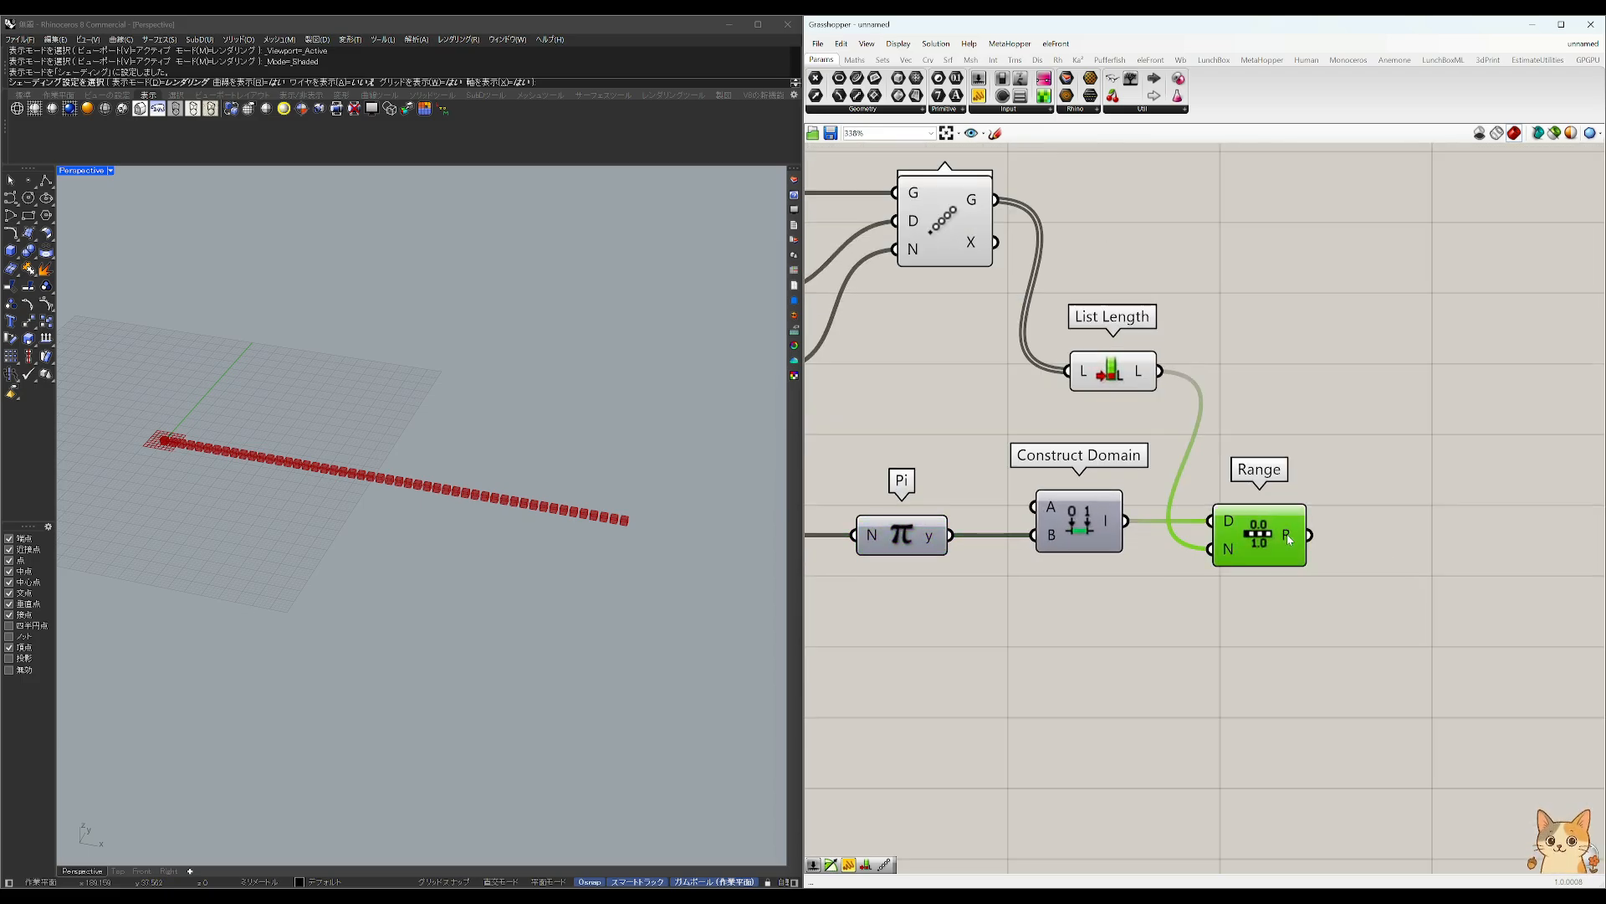
{"action": "mouse_move", "coordinate": [1288, 538]}
{"action": "right_click", "coordinate": [1228, 549]}
{"action": "mouse_move", "coordinate": [1279, 670]}
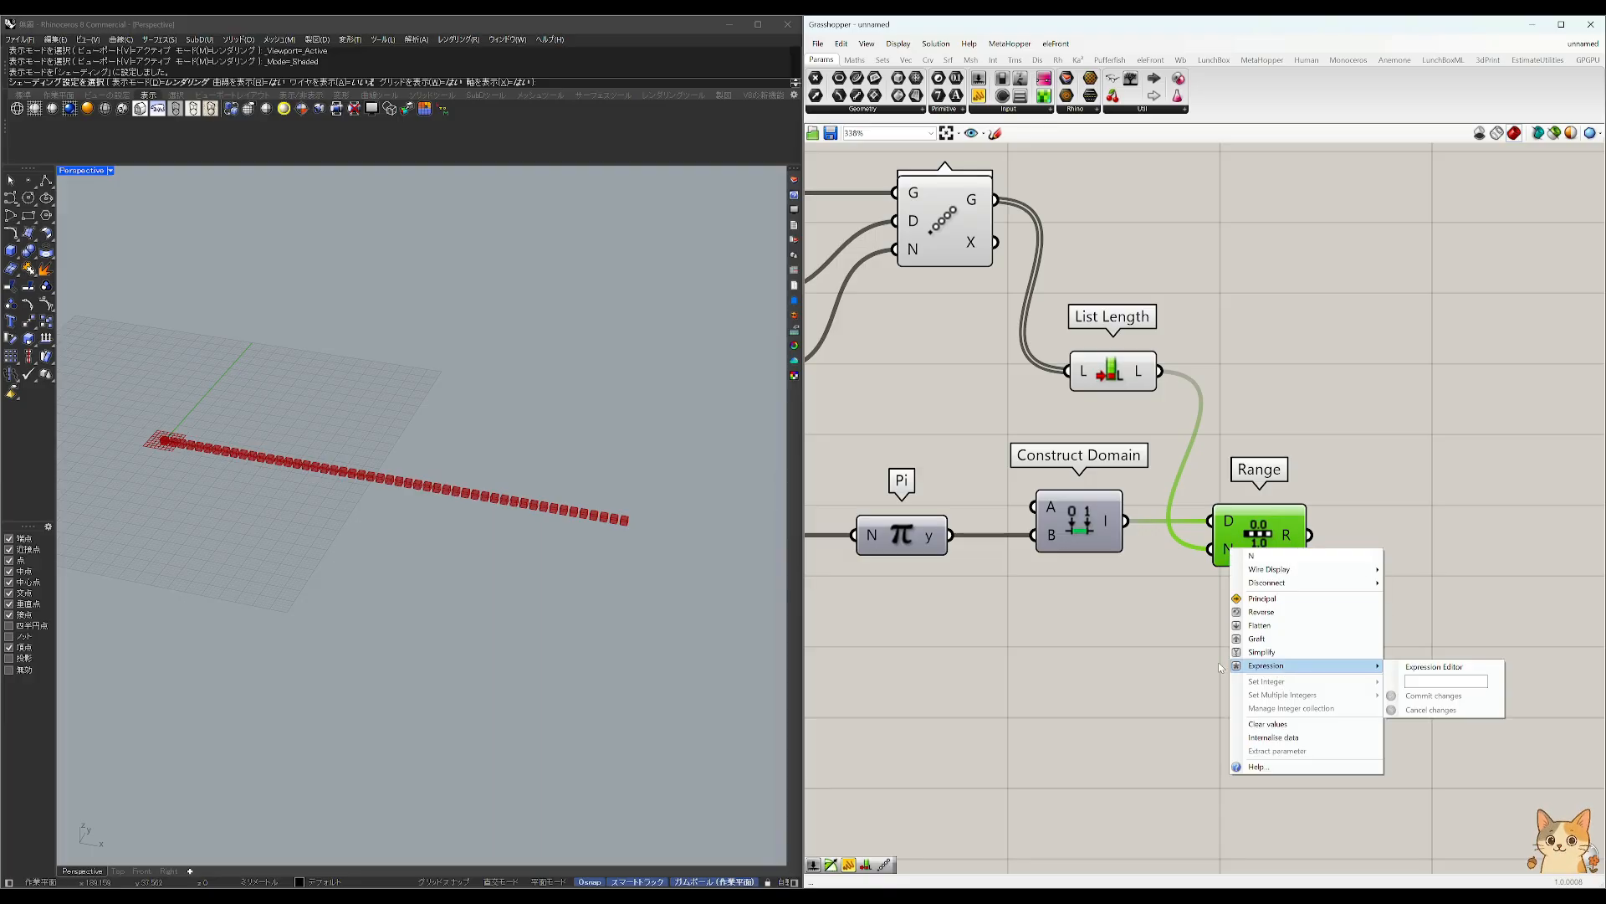
{"action": "left_click", "coordinate": [1428, 680]}
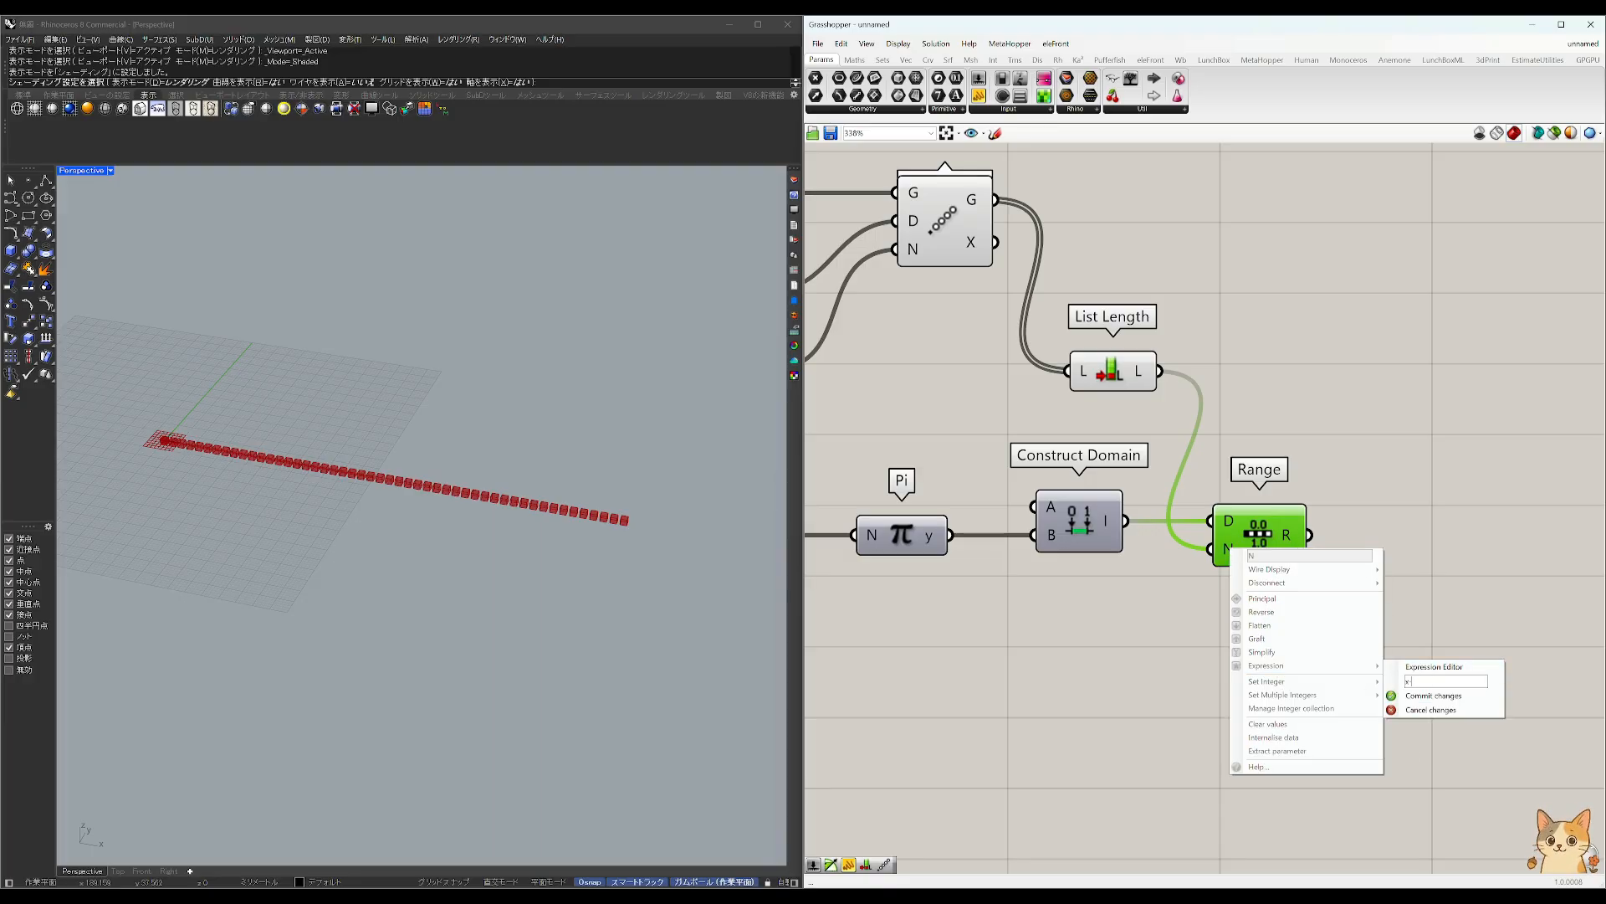
{"action": "type", "text": "x-1"}
{"action": "left_click", "coordinate": [1433, 695]}
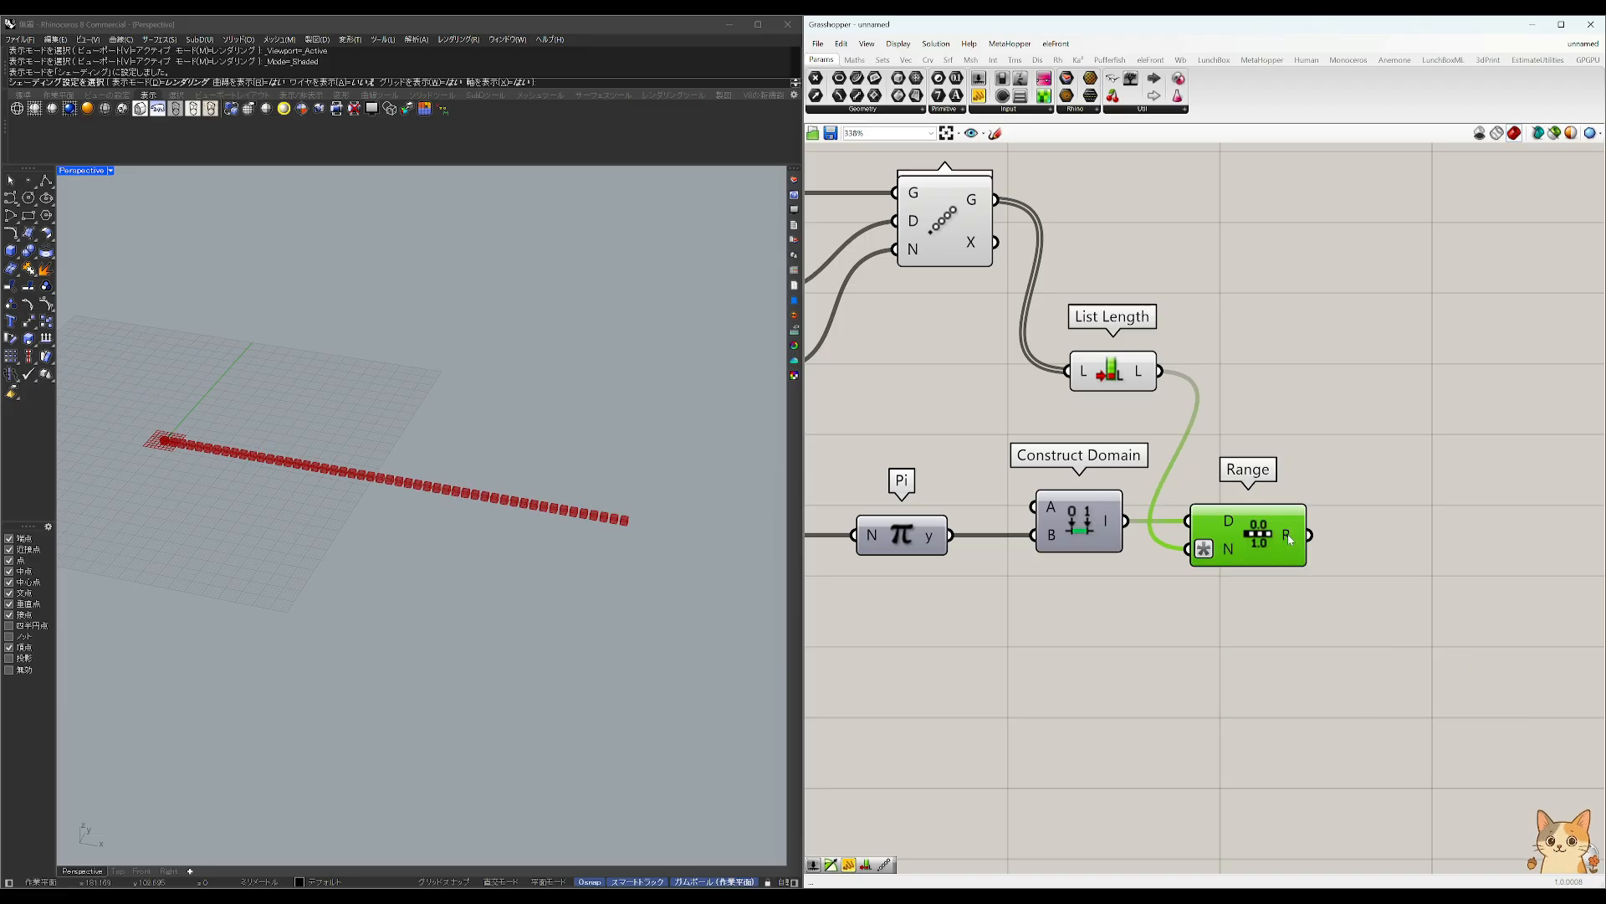
Step: Examine the list of numbers output by Range and the Factor, Pi and Construct Domain components that feed it
{"action": "mouse_move", "coordinate": [1290, 540]}
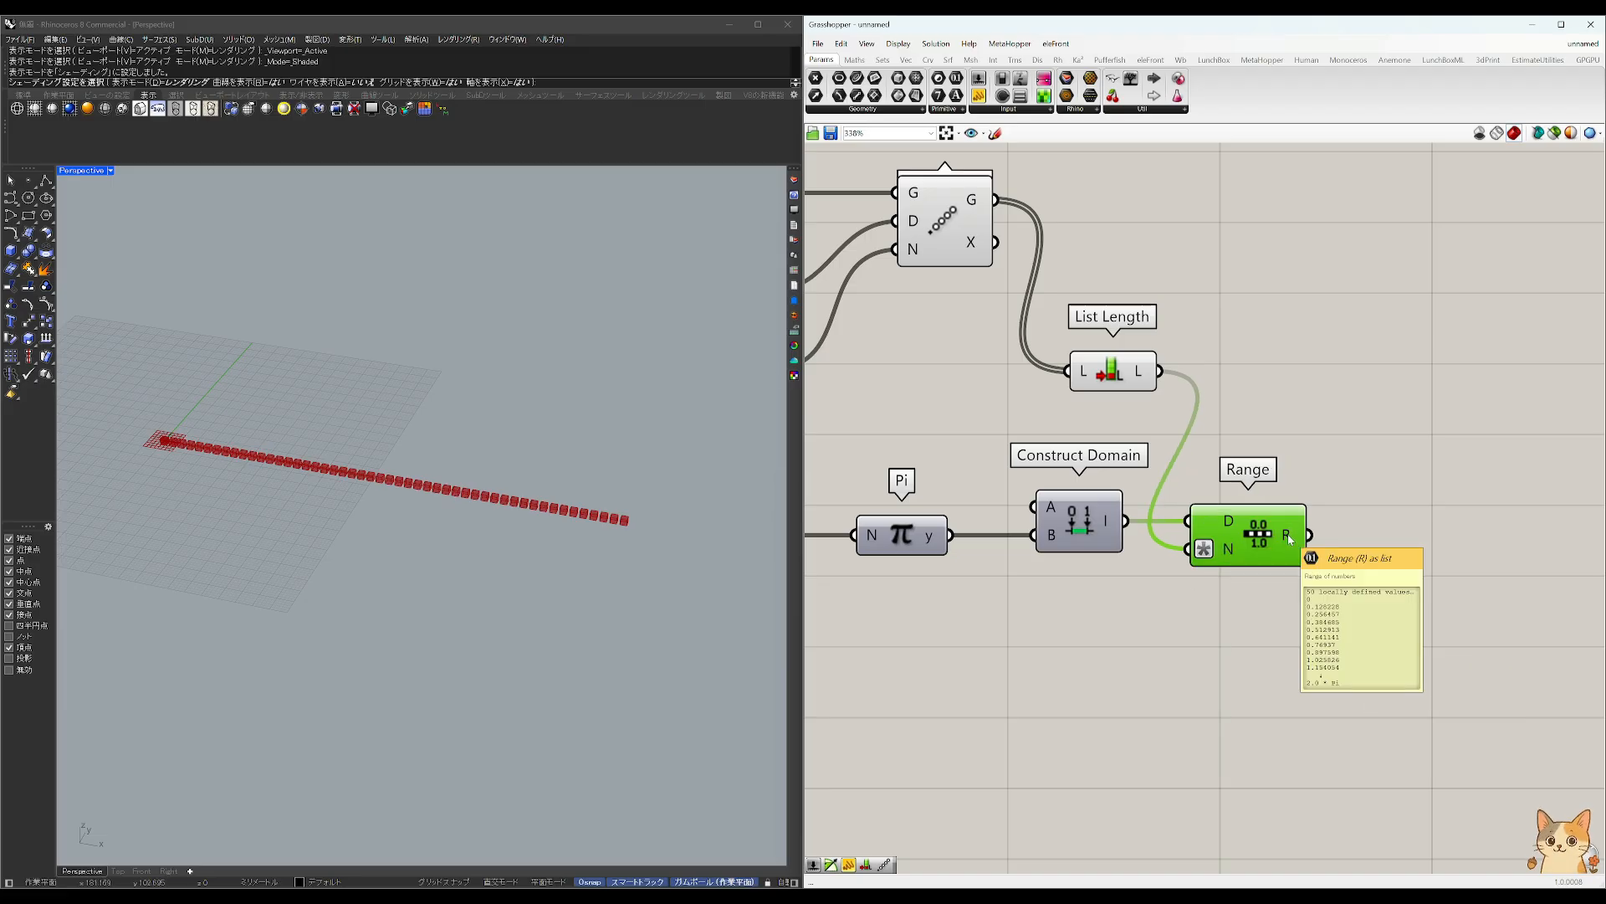
{"action": "right_click_drag", "start_coordinate": [1185, 528], "coordinate": [1359, 528]}
{"action": "scroll", "coordinate": [1359, 528], "scroll_direction": "down", "scroll_amount": 1}
{"action": "left_click", "coordinate": [960, 545]}
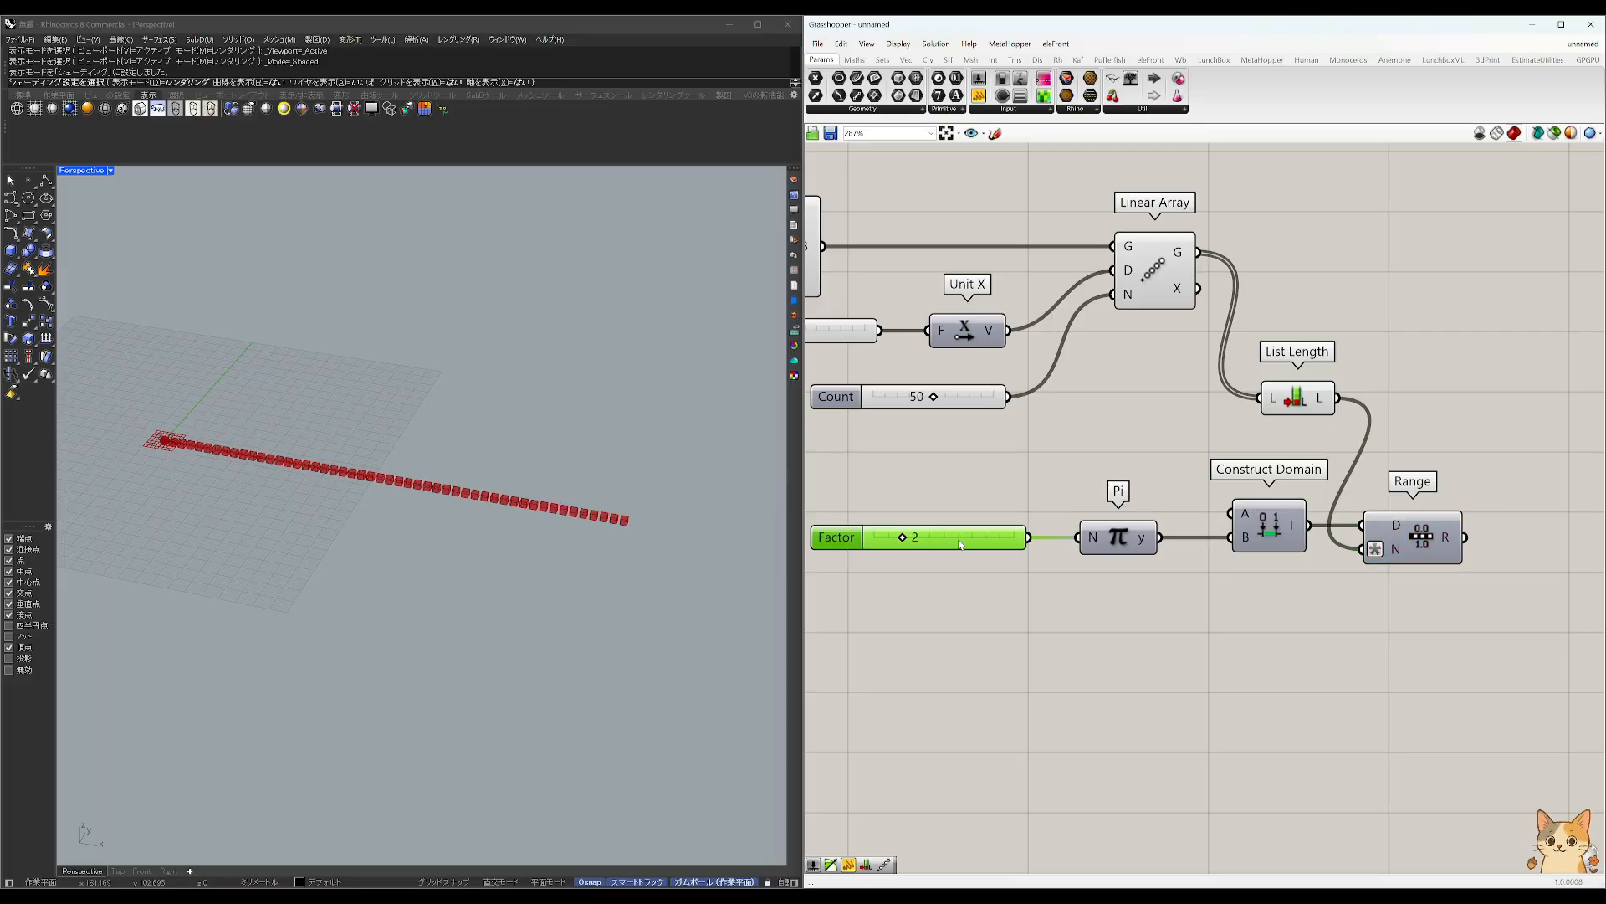
{"action": "left_click", "coordinate": [1287, 529]}
{"action": "left_click", "coordinate": [1416, 540]}
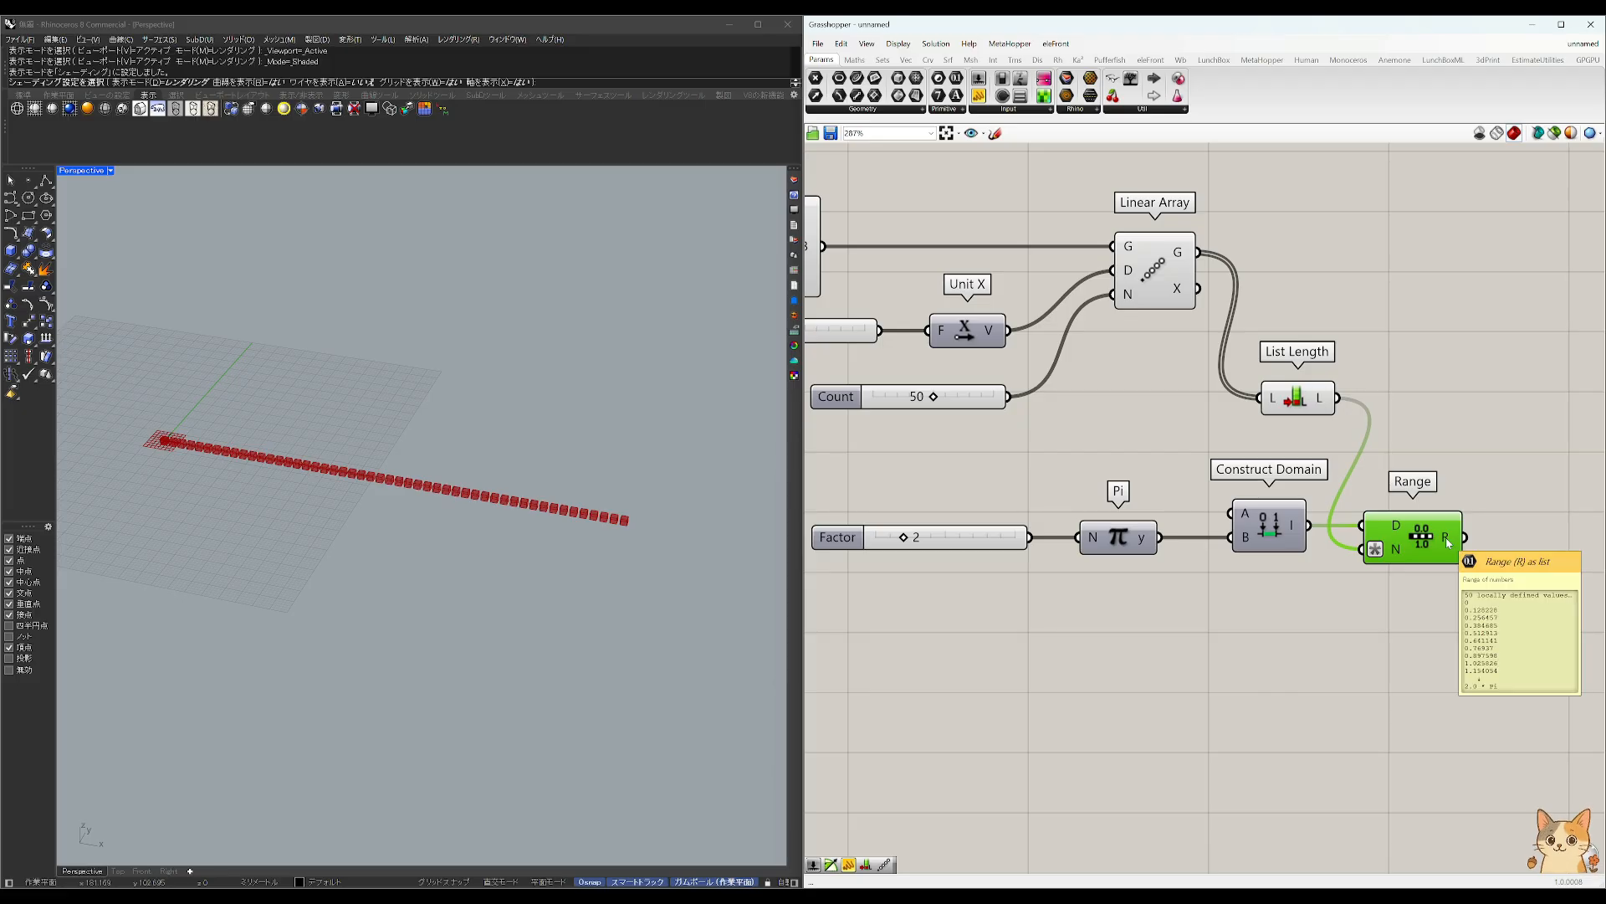
{"action": "right_click_drag", "start_coordinate": [1448, 542], "coordinate": [1432, 539]}
{"action": "mouse_move", "coordinate": [1432, 539]}
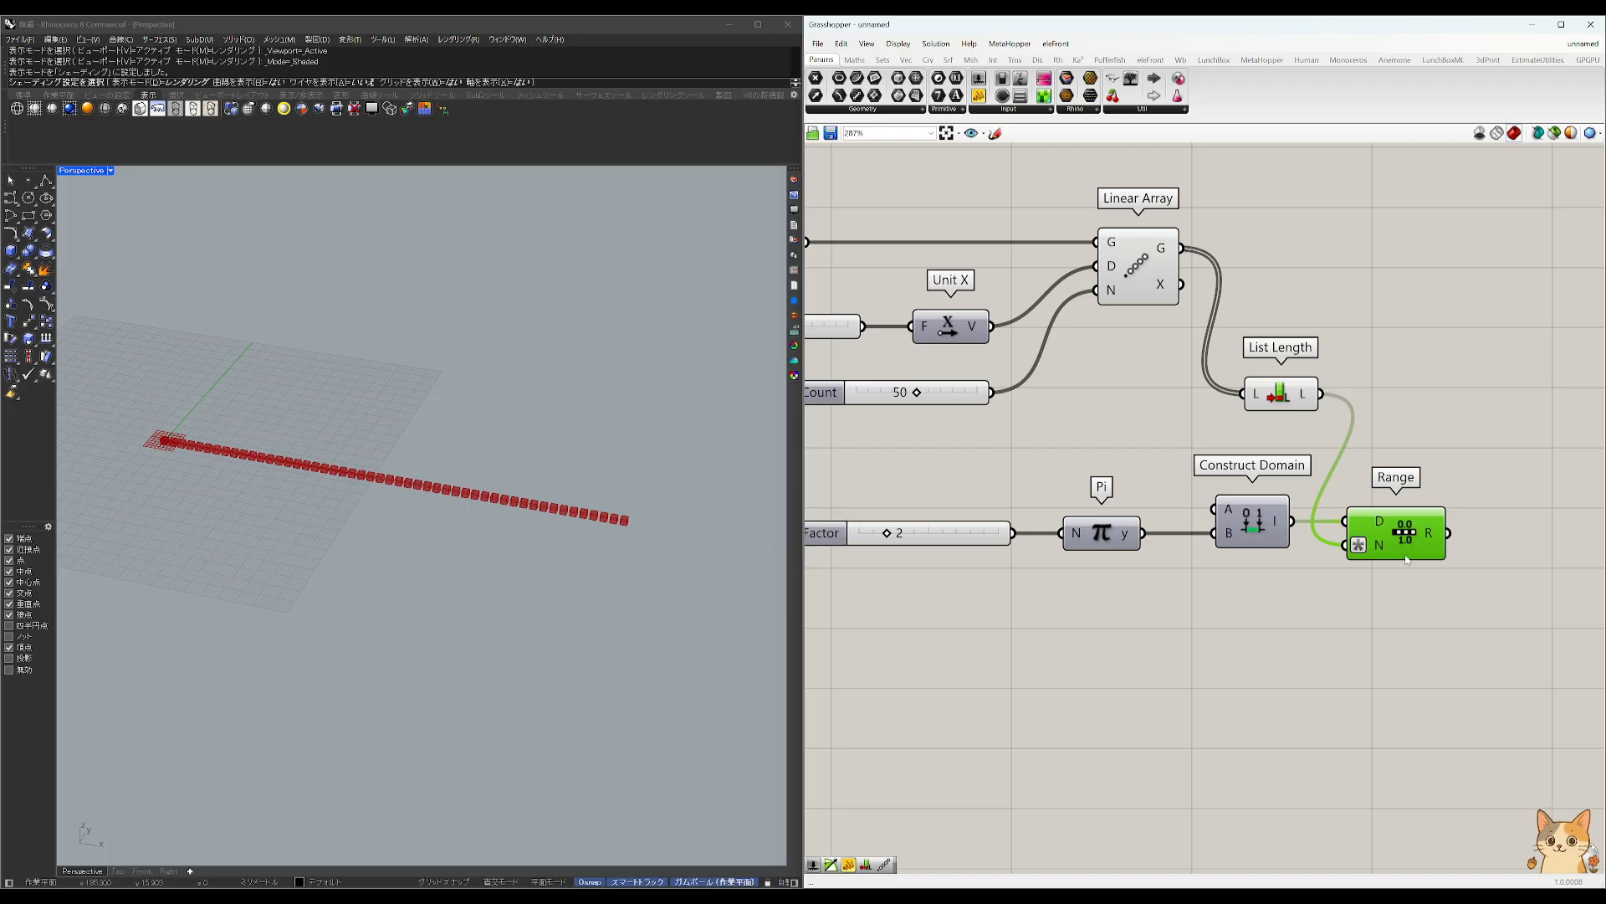
Step: Add a Sine component and connect the Range output to its x input
{"action": "right_click_drag", "start_coordinate": [1392, 552], "coordinate": [1292, 538]}
{"action": "double_click", "coordinate": [1229, 639]}
{"action": "type", "text": "sin"}
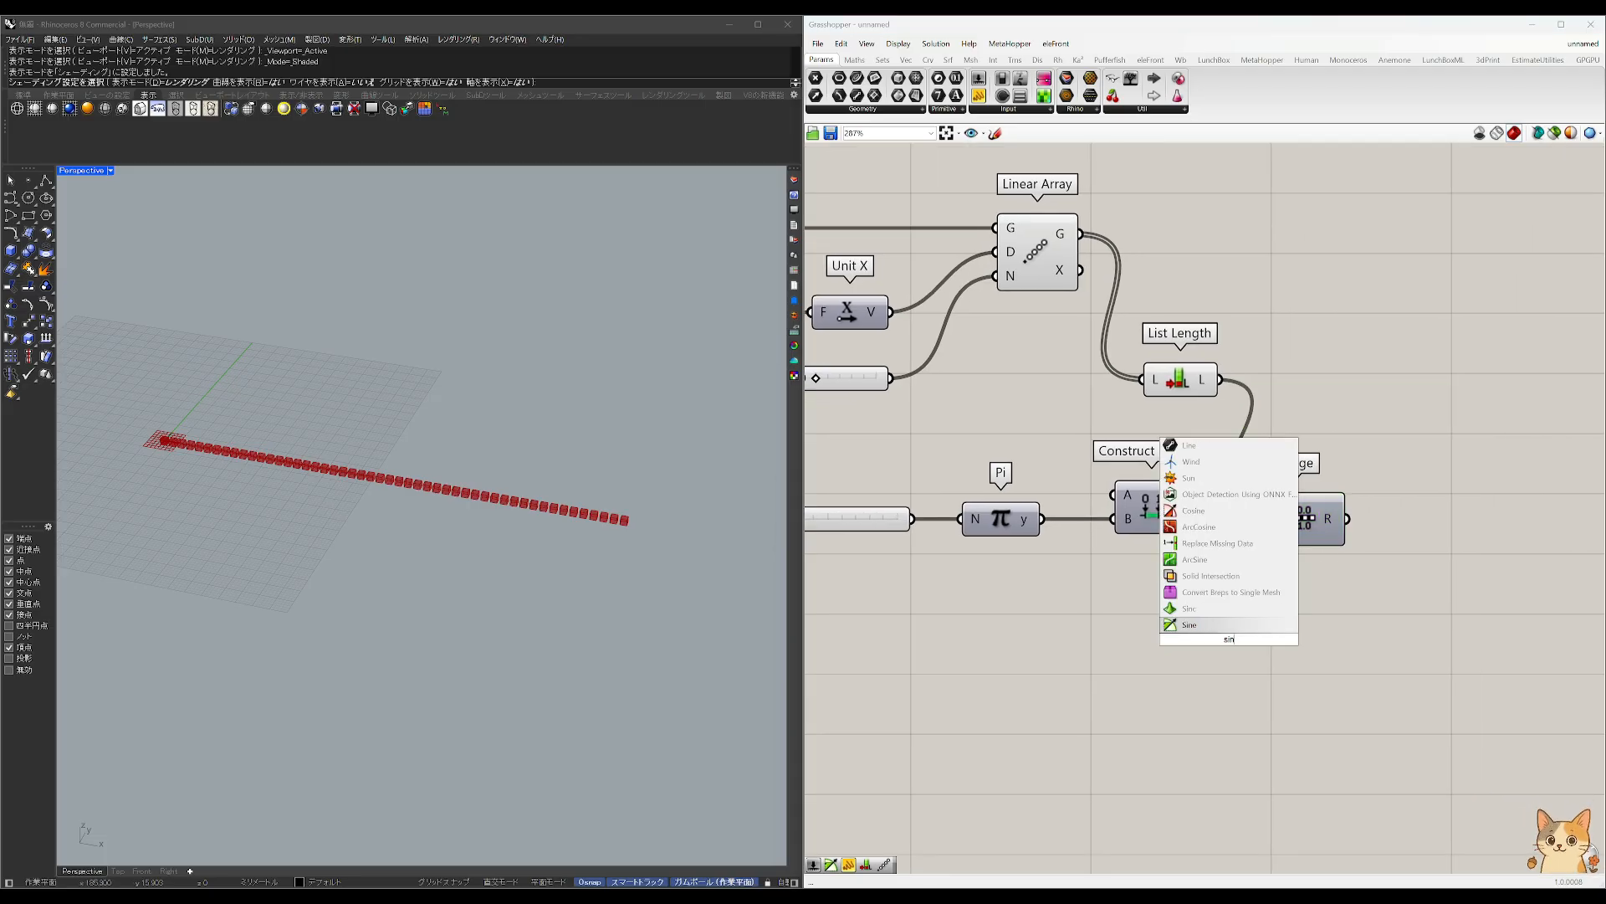
{"action": "key", "text": "Return"}
{"action": "left_click_drag", "start_coordinate": [1230, 640], "coordinate": [1476, 529]}
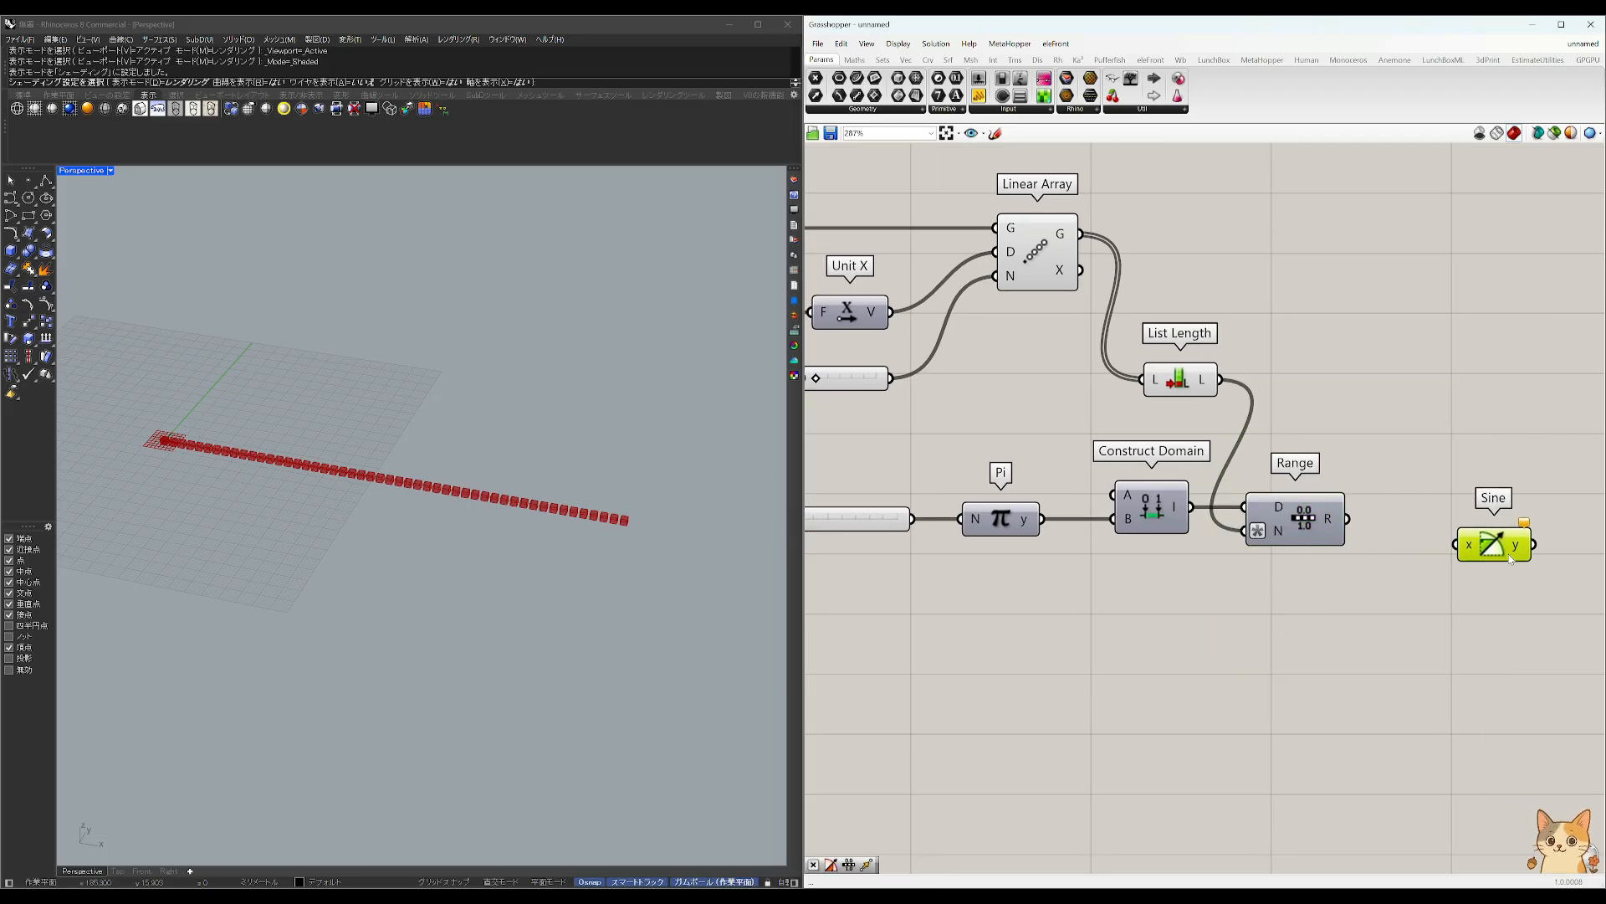
{"action": "left_click_drag", "start_coordinate": [1349, 519], "coordinate": [1445, 528]}
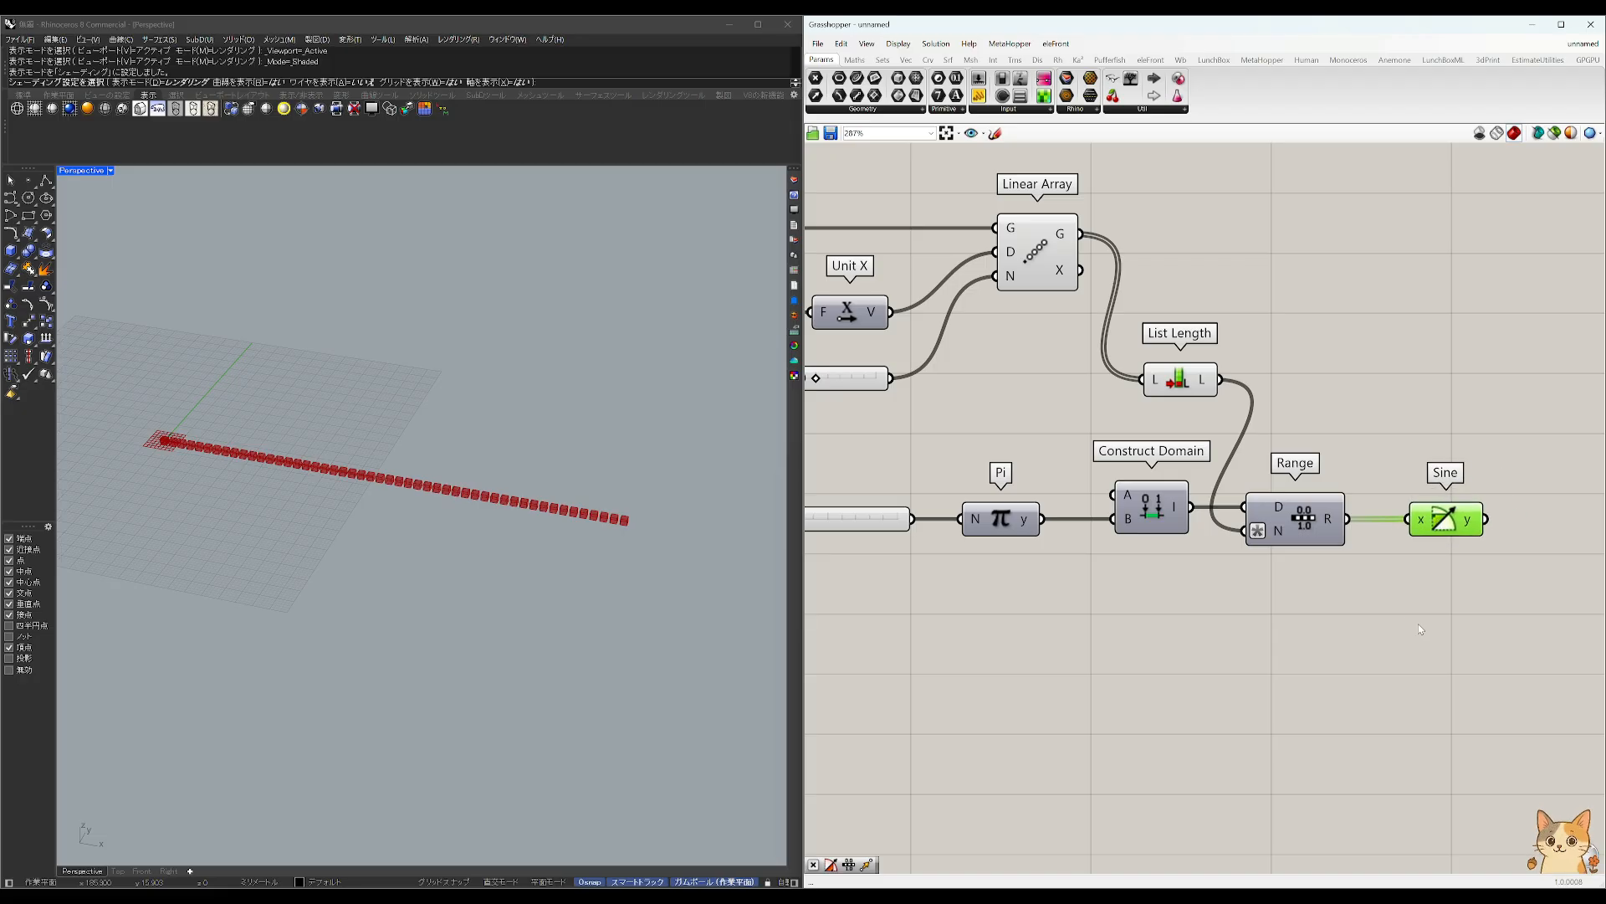
{"action": "right_click_drag", "start_coordinate": [1299, 629], "coordinate": [1261, 624]}
{"action": "left_click", "coordinate": [1262, 624]}
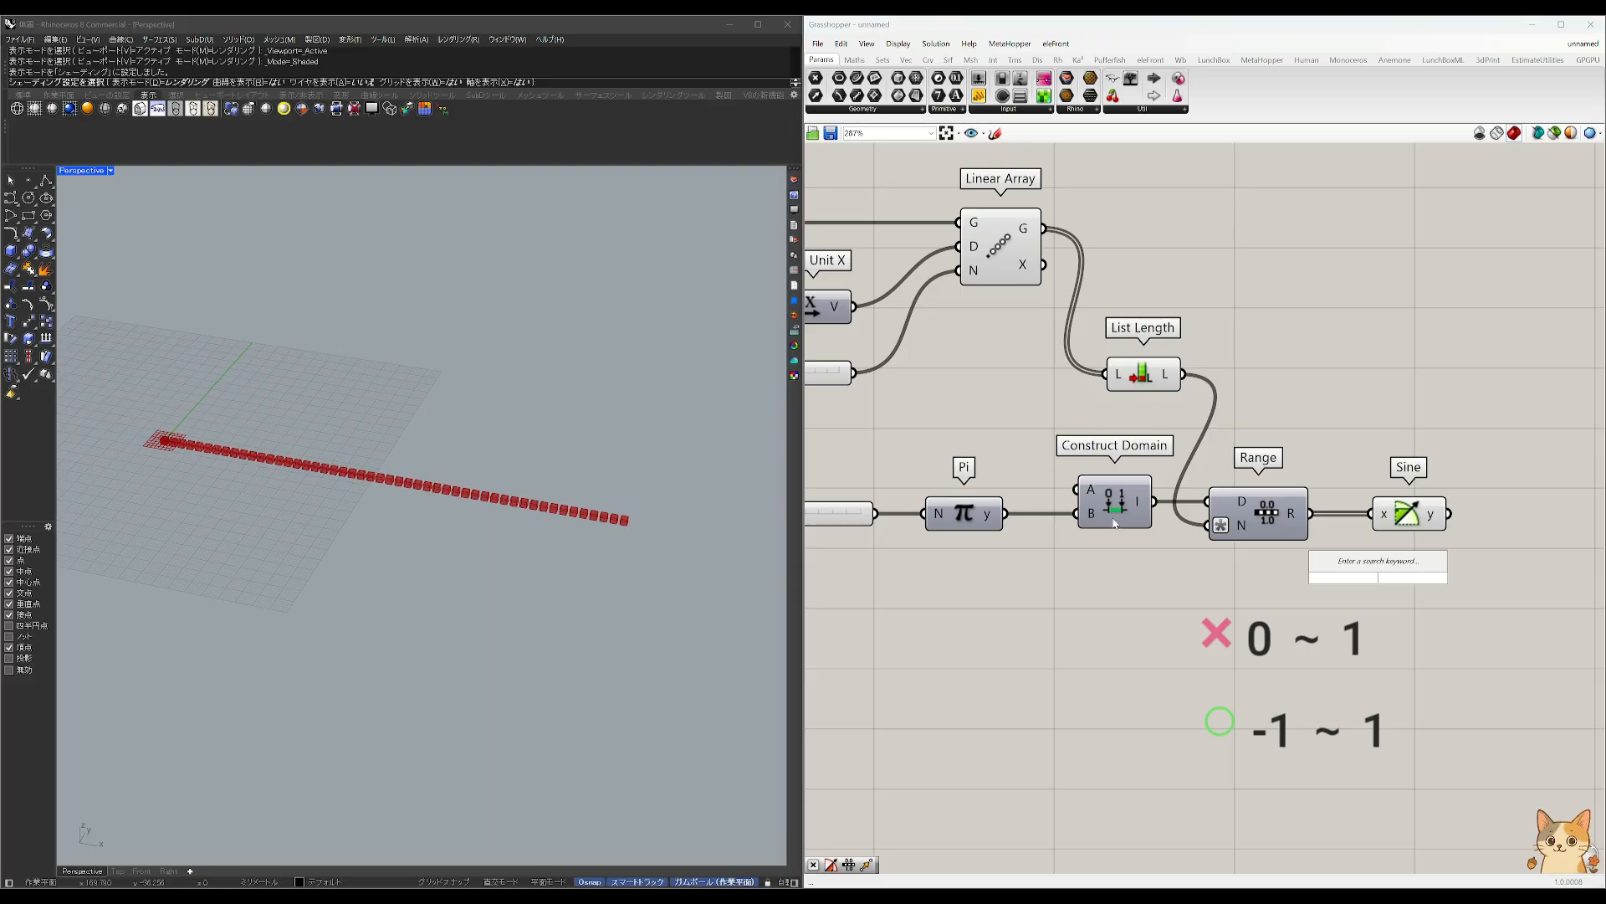
Step: Add a Multiplication component and connect the Sine output to its A input
{"action": "right_click_drag", "start_coordinate": [1353, 564], "coordinate": [1247, 552]}
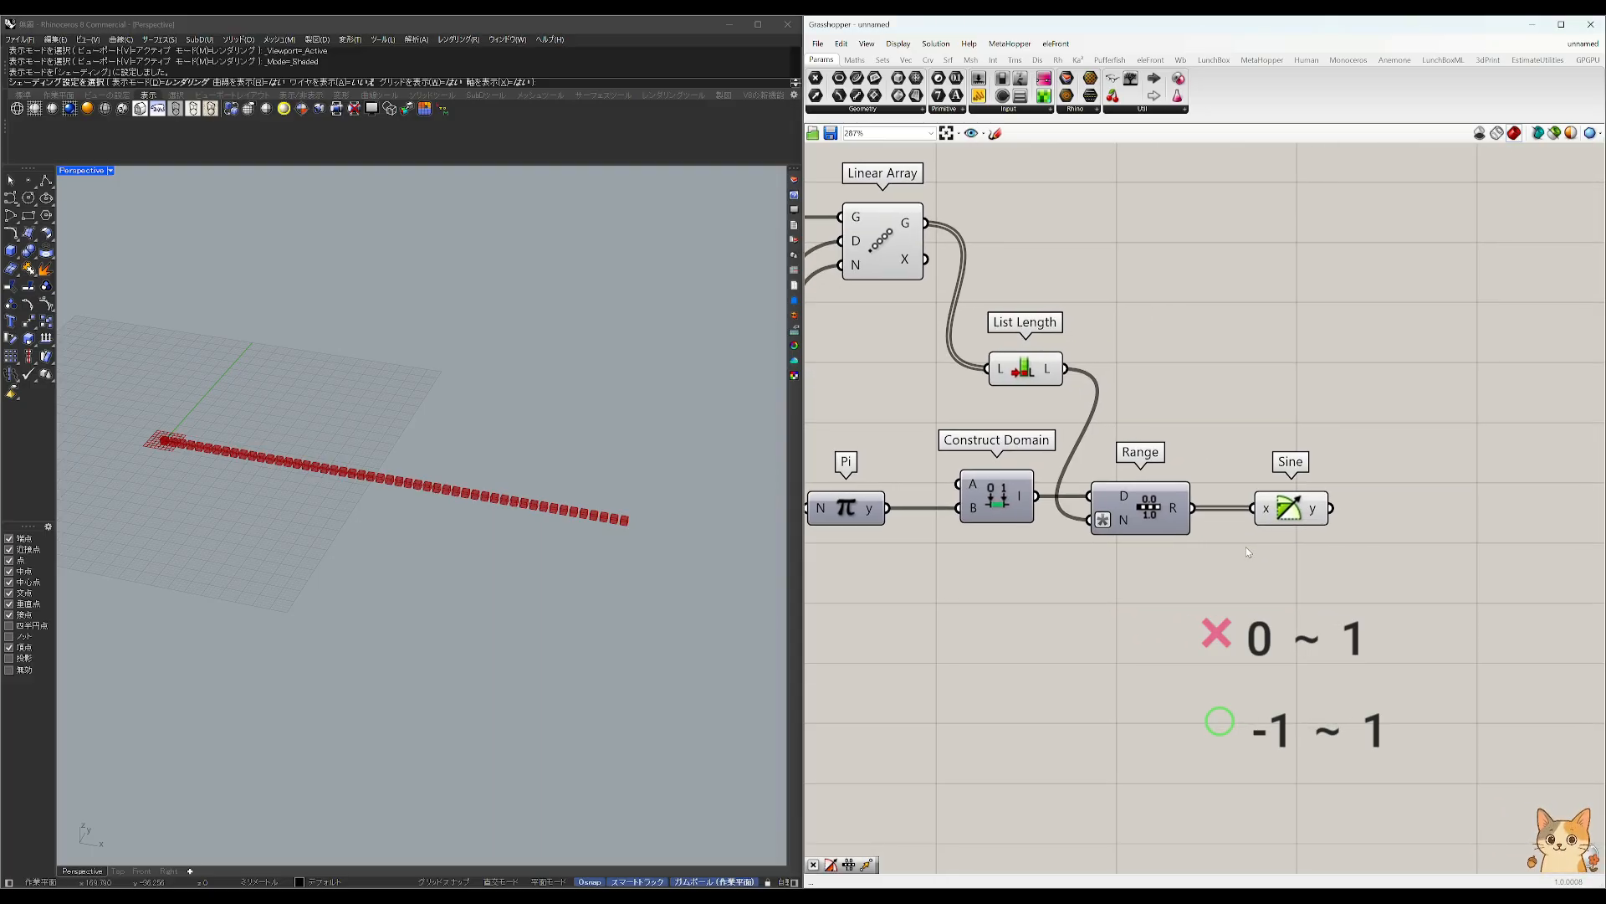
{"action": "double_click", "coordinate": [1247, 550]}
{"action": "type", "text": "*"}
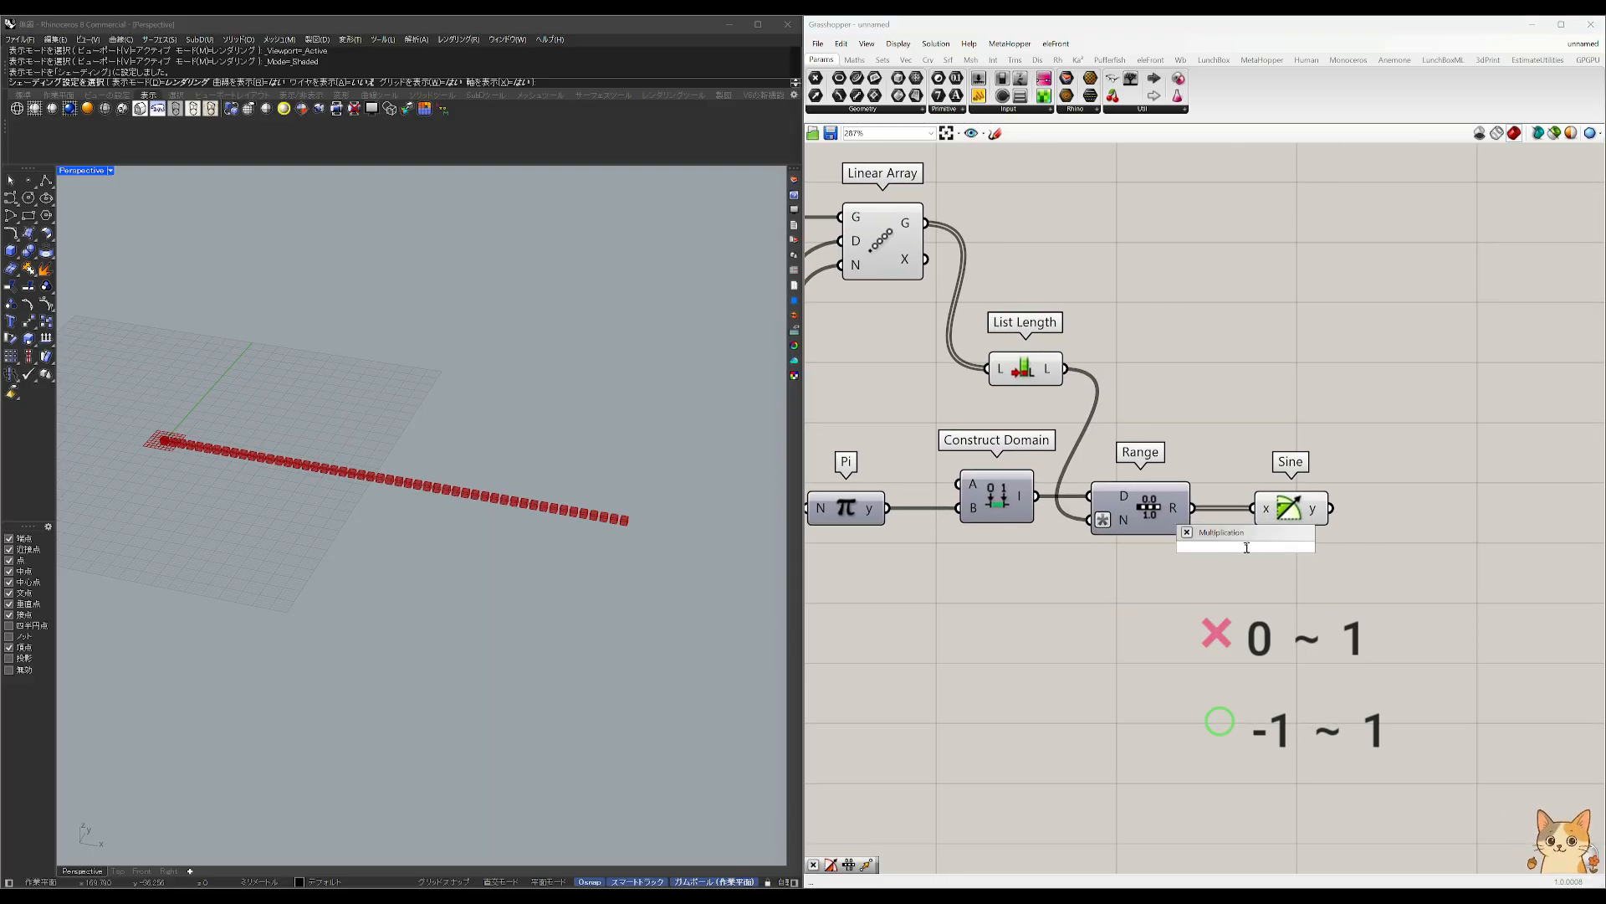
{"action": "key", "text": "Return"}
{"action": "left_click_drag", "start_coordinate": [1245, 549], "coordinate": [1431, 520]}
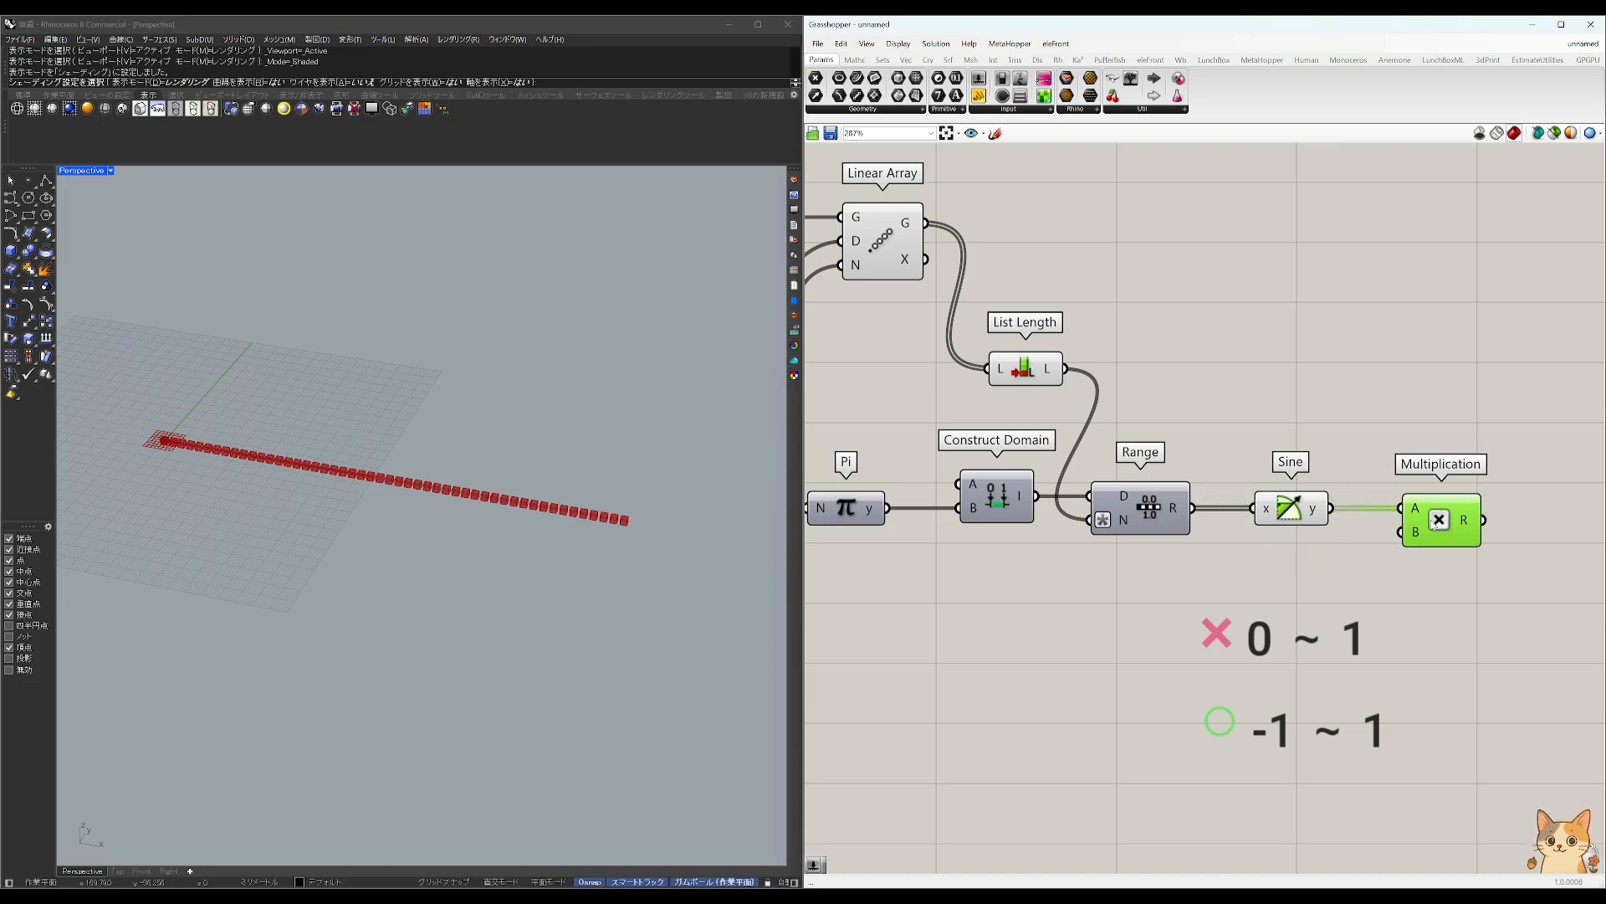
Step: Add a number slider with value 3 and connect it to the B input of Multiplication
{"action": "left_click", "coordinate": [1290, 512]}
{"action": "double_click", "coordinate": [1250, 594]}
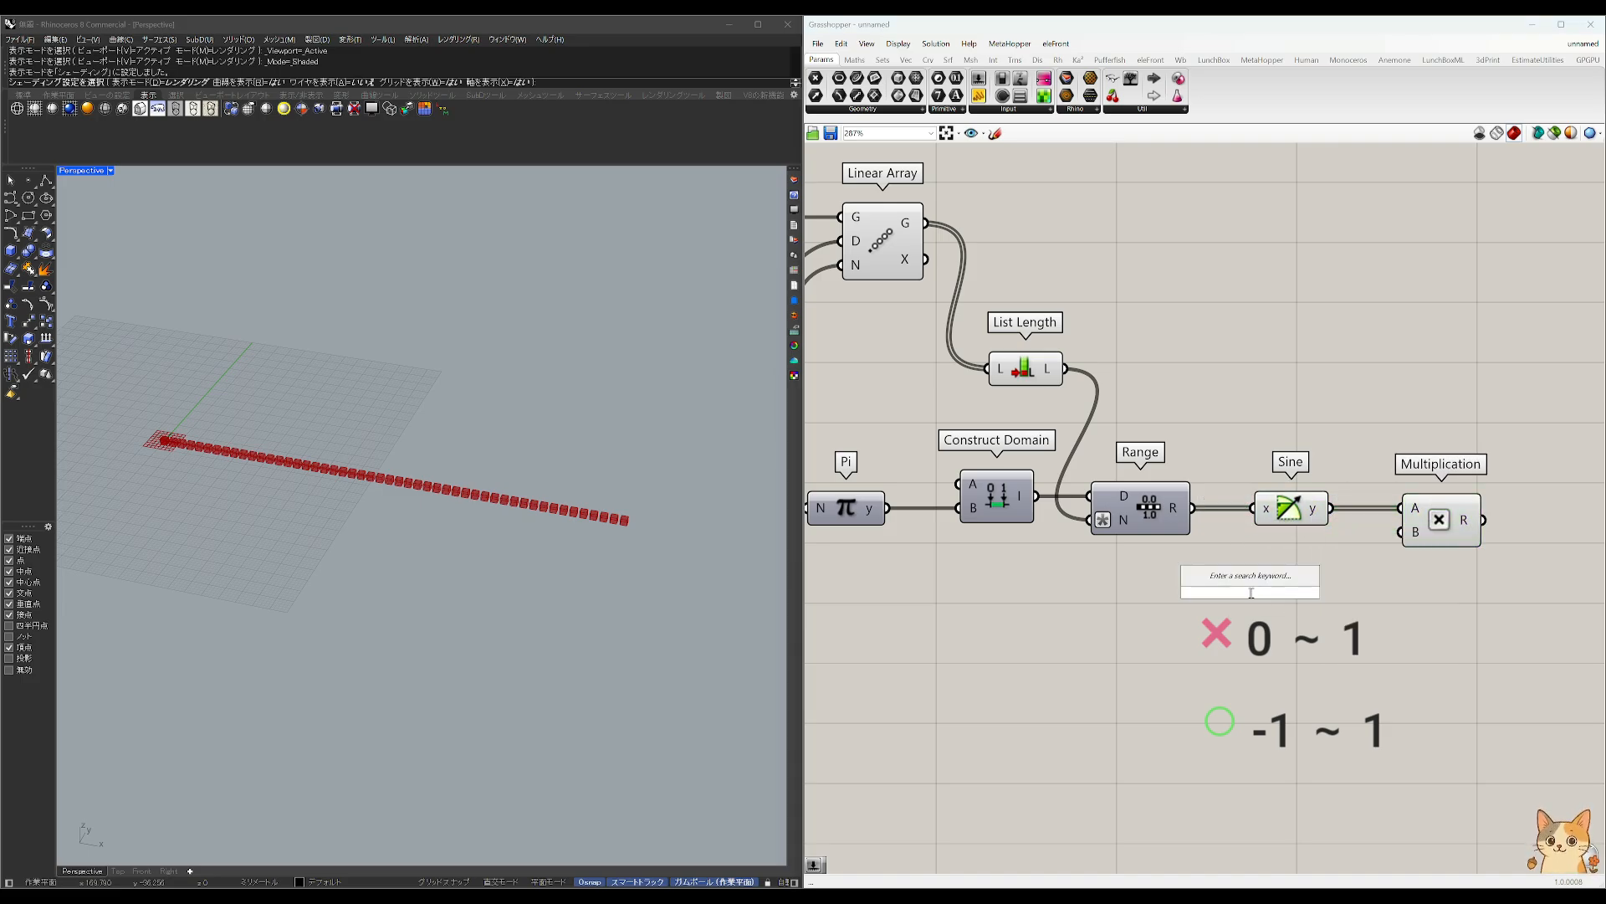
{"action": "type", "text": "3"}
{"action": "key", "text": "Return"}
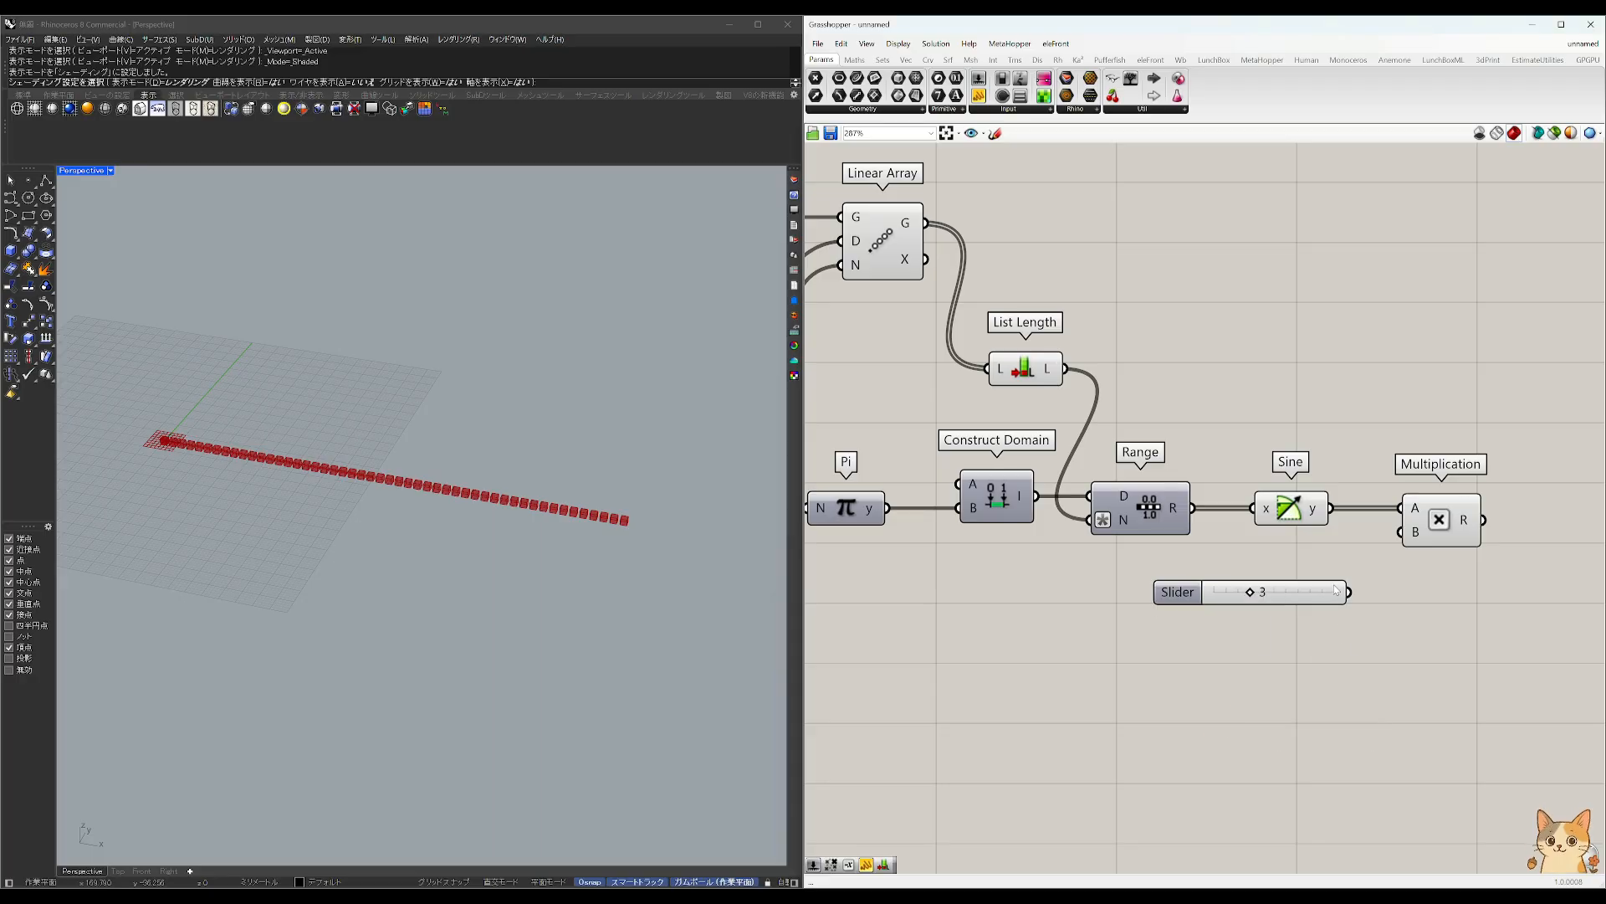
{"action": "left_click_drag", "start_coordinate": [1349, 591], "coordinate": [1397, 541]}
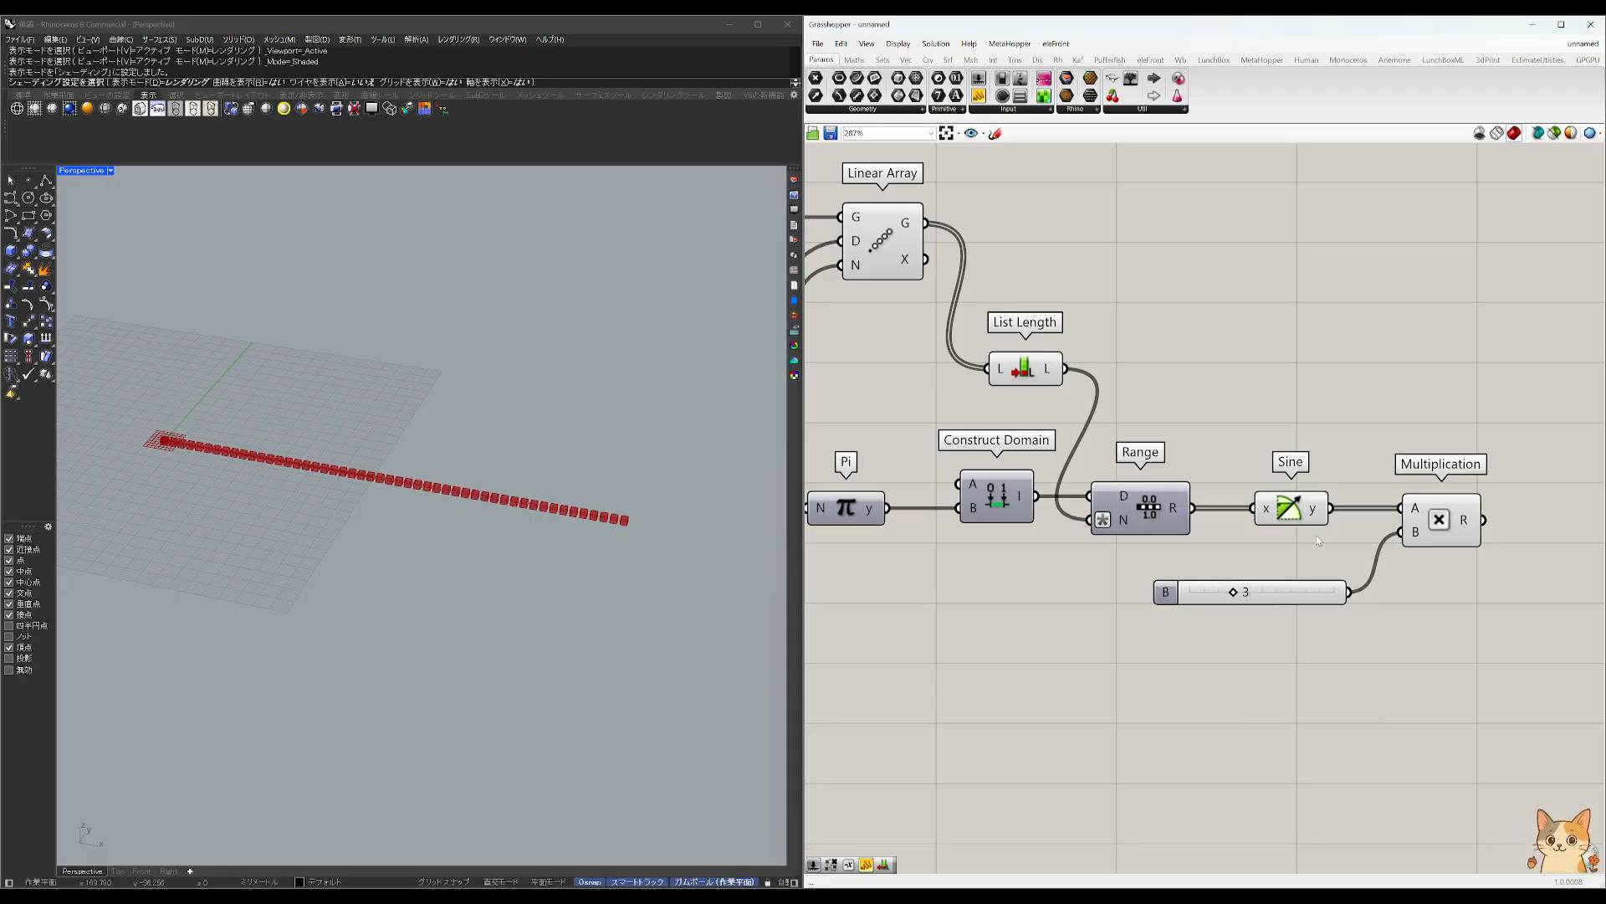
Step: Add a Move component above the Sine and Range components
{"action": "double_click", "coordinate": [1210, 356]}
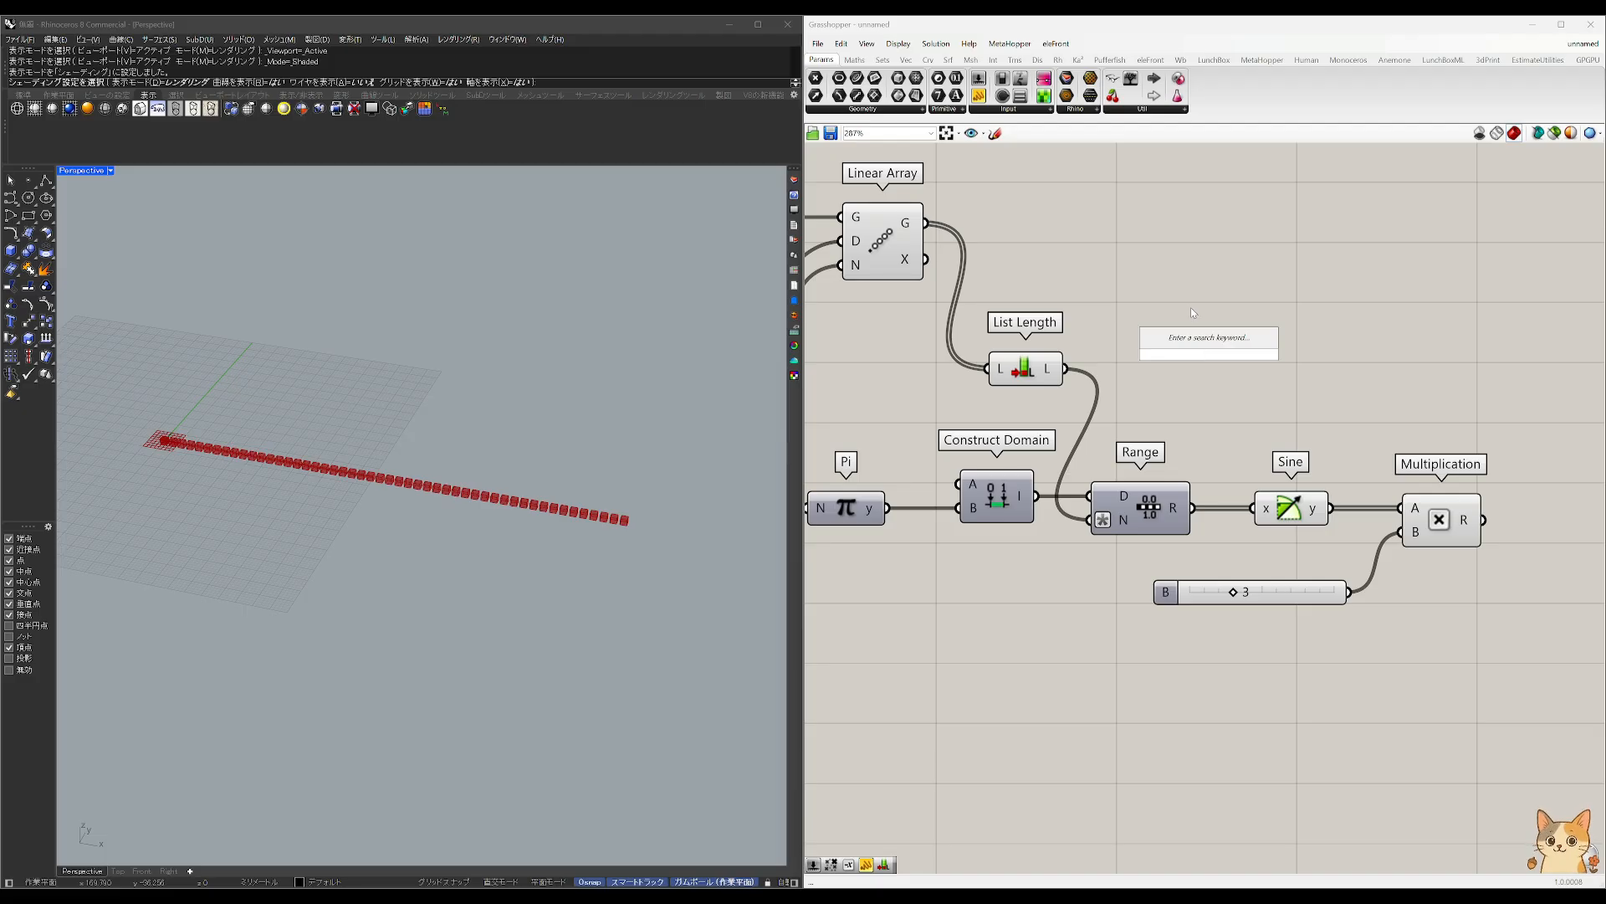
{"action": "type", "text": "move"}
{"action": "key", "text": "Down"}
{"action": "key", "text": "Down"}
{"action": "key", "text": "Return"}
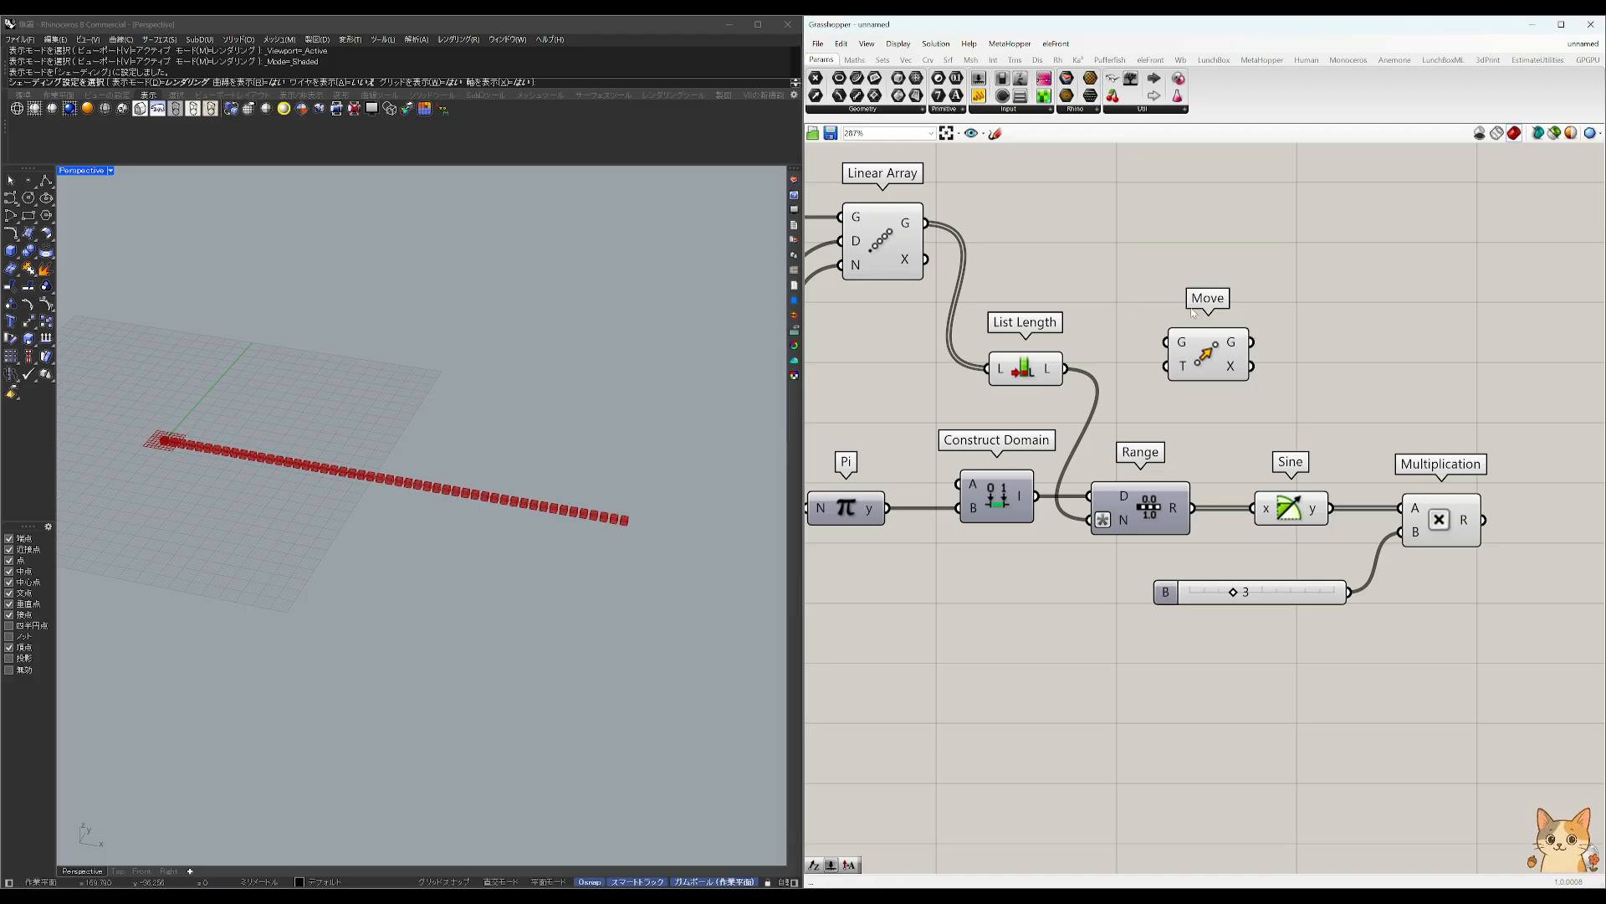
Step: Insert a Relay on the wire between Linear Array and List Length, and connect it to Move's G input
{"action": "double_click", "coordinate": [945, 228]}
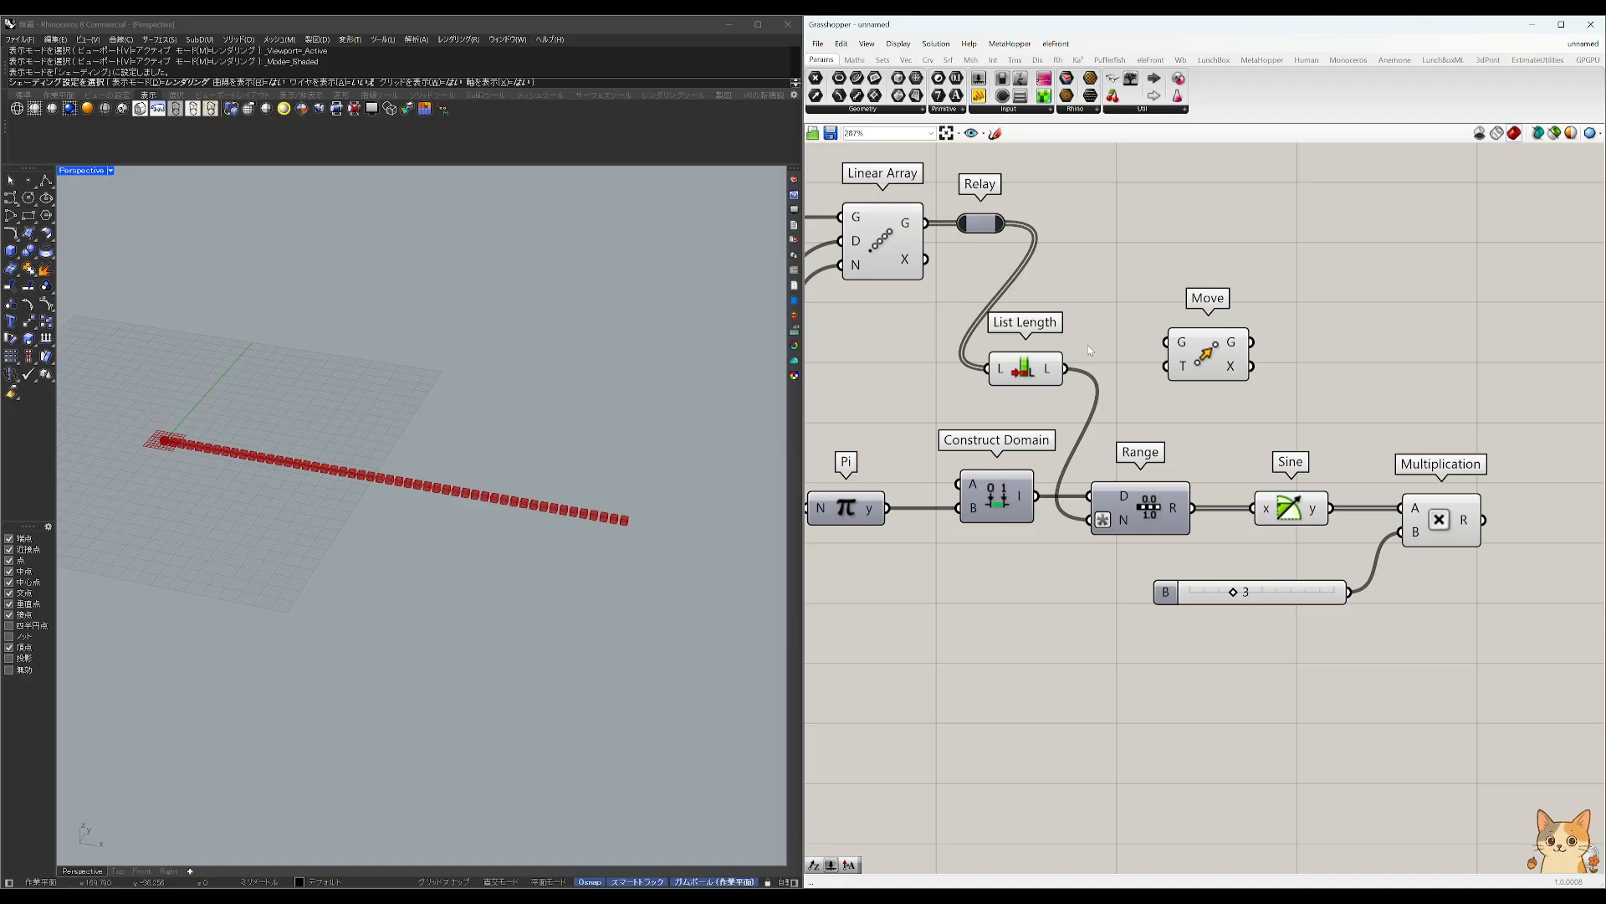
{"action": "scroll", "coordinate": [1028, 388], "scroll_direction": "down", "scroll_amount": 4}
{"action": "left_click_drag", "start_coordinate": [1110, 374], "coordinate": [1443, 339]}
Step: Add a Unit Z component, connect the Multiplication result to its F input and its V output to Move's T input
{"action": "scroll", "coordinate": [1015, 295], "scroll_direction": "up", "scroll_amount": 3}
{"action": "double_click", "coordinate": [1359, 413]}
{"action": "type", "text": "z"}
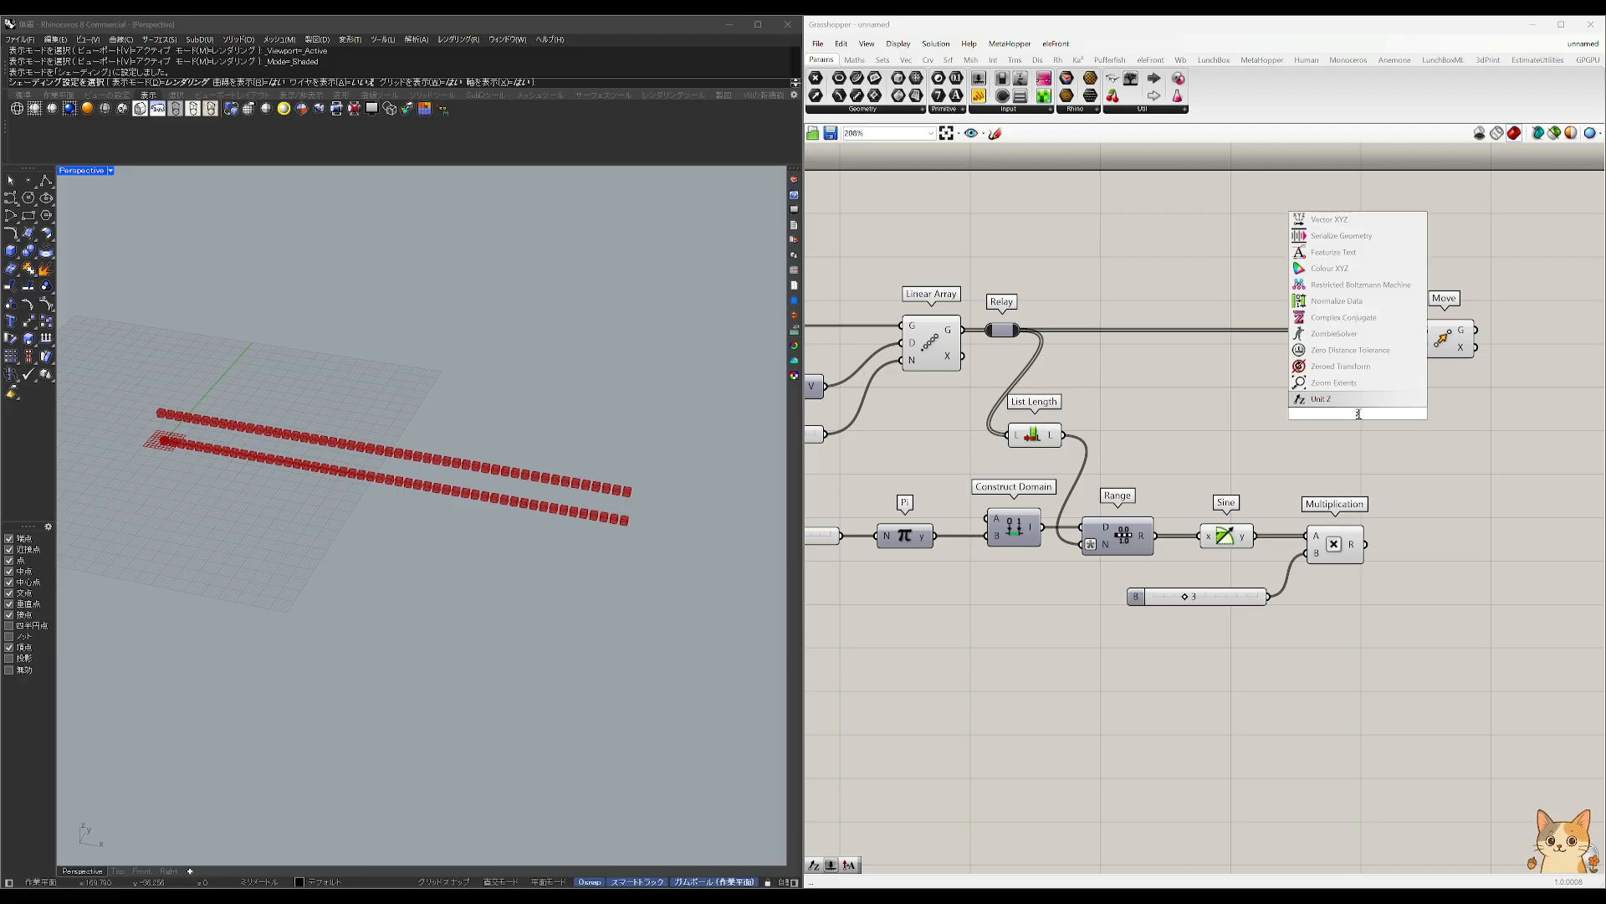
{"action": "key", "text": "Return"}
{"action": "left_click_drag", "start_coordinate": [1369, 512], "coordinate": [1331, 413]}
{"action": "left_click_drag", "start_coordinate": [1411, 371], "coordinate": [1415, 347]}
{"action": "scroll", "coordinate": [265, 513], "scroll_direction": "up", "scroll_amount": 3}
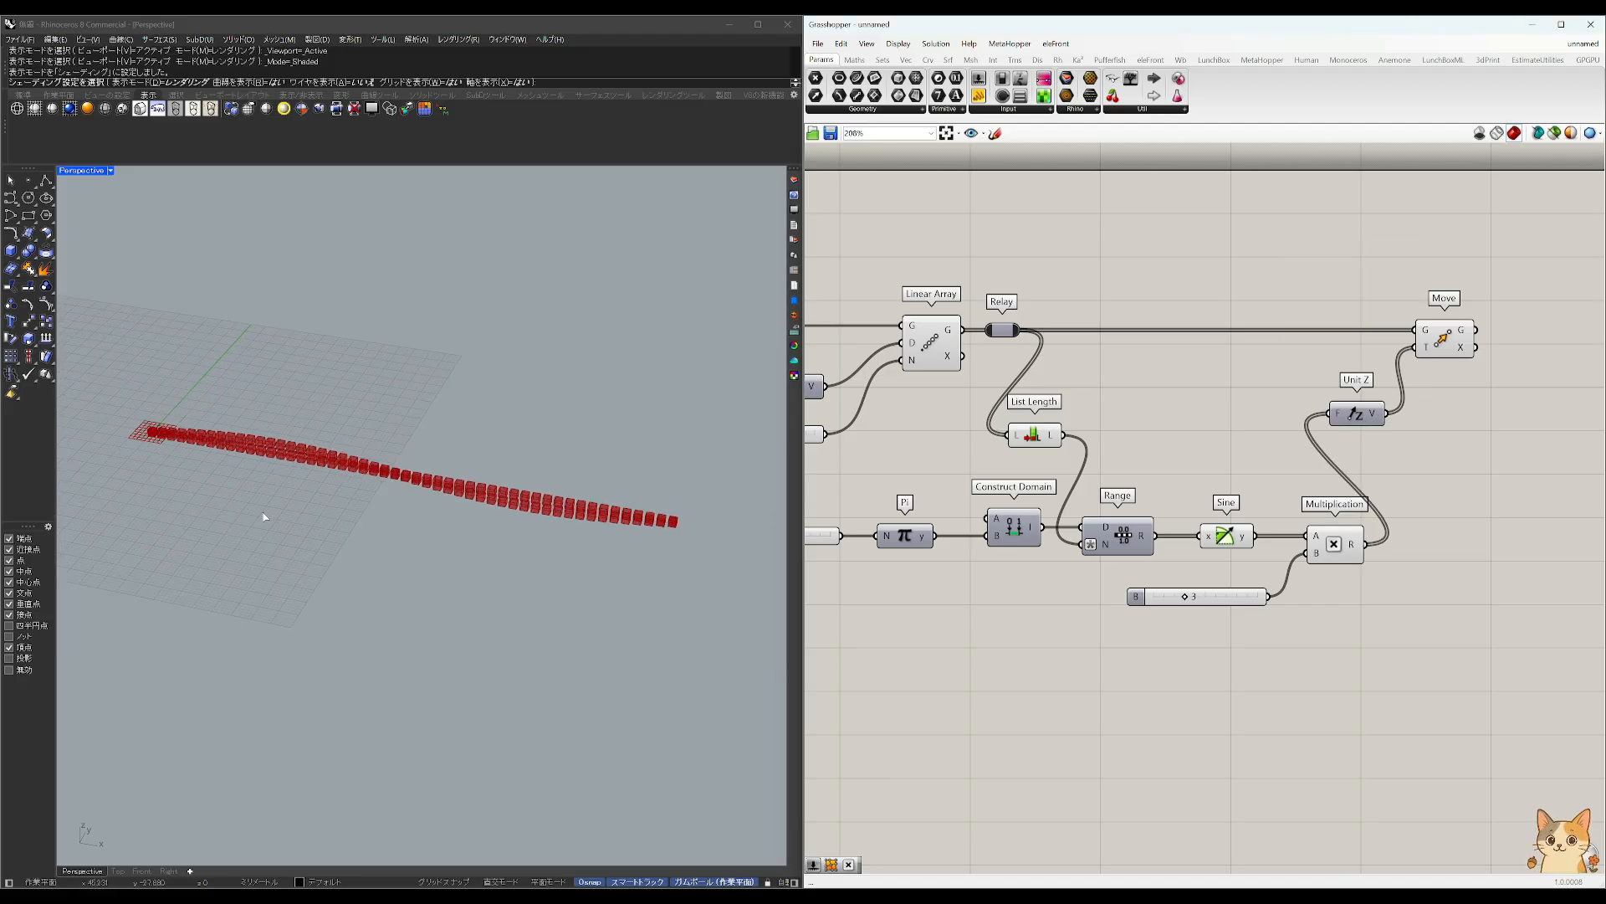
Step: Set the Factor slider of Pi to 4 and the slider on Multiplication's B input to 5
{"action": "right_click_drag", "start_coordinate": [948, 536], "coordinate": [1086, 537]}
{"action": "scroll", "coordinate": [845, 541], "scroll_direction": "up", "scroll_amount": 1}
{"action": "mouse_move", "coordinate": [899, 538]}
{"action": "left_mouse_down"}
{"action": "mouse_move", "coordinate": [930, 537]}
{"action": "mouse_move", "coordinate": [857, 549]}
{"action": "mouse_move", "coordinate": [958, 541]}
{"action": "mouse_move", "coordinate": [898, 542]}
{"action": "mouse_move", "coordinate": [926, 542]}
{"action": "left_mouse_up"}
{"action": "right_click_drag", "start_coordinate": [1496, 582], "coordinate": [1378, 571]}
{"action": "left_click_drag", "start_coordinate": [1293, 603], "coordinate": [965, 520]}
{"action": "scroll", "coordinate": [1153, 565], "scroll_direction": "down", "scroll_amount": 3}
{"action": "left_click_drag", "start_coordinate": [1113, 535], "coordinate": [1119, 517]}
{"action": "left_click", "coordinate": [1196, 453]}
{"action": "scroll", "coordinate": [1059, 406], "scroll_direction": "down", "scroll_amount": 1}
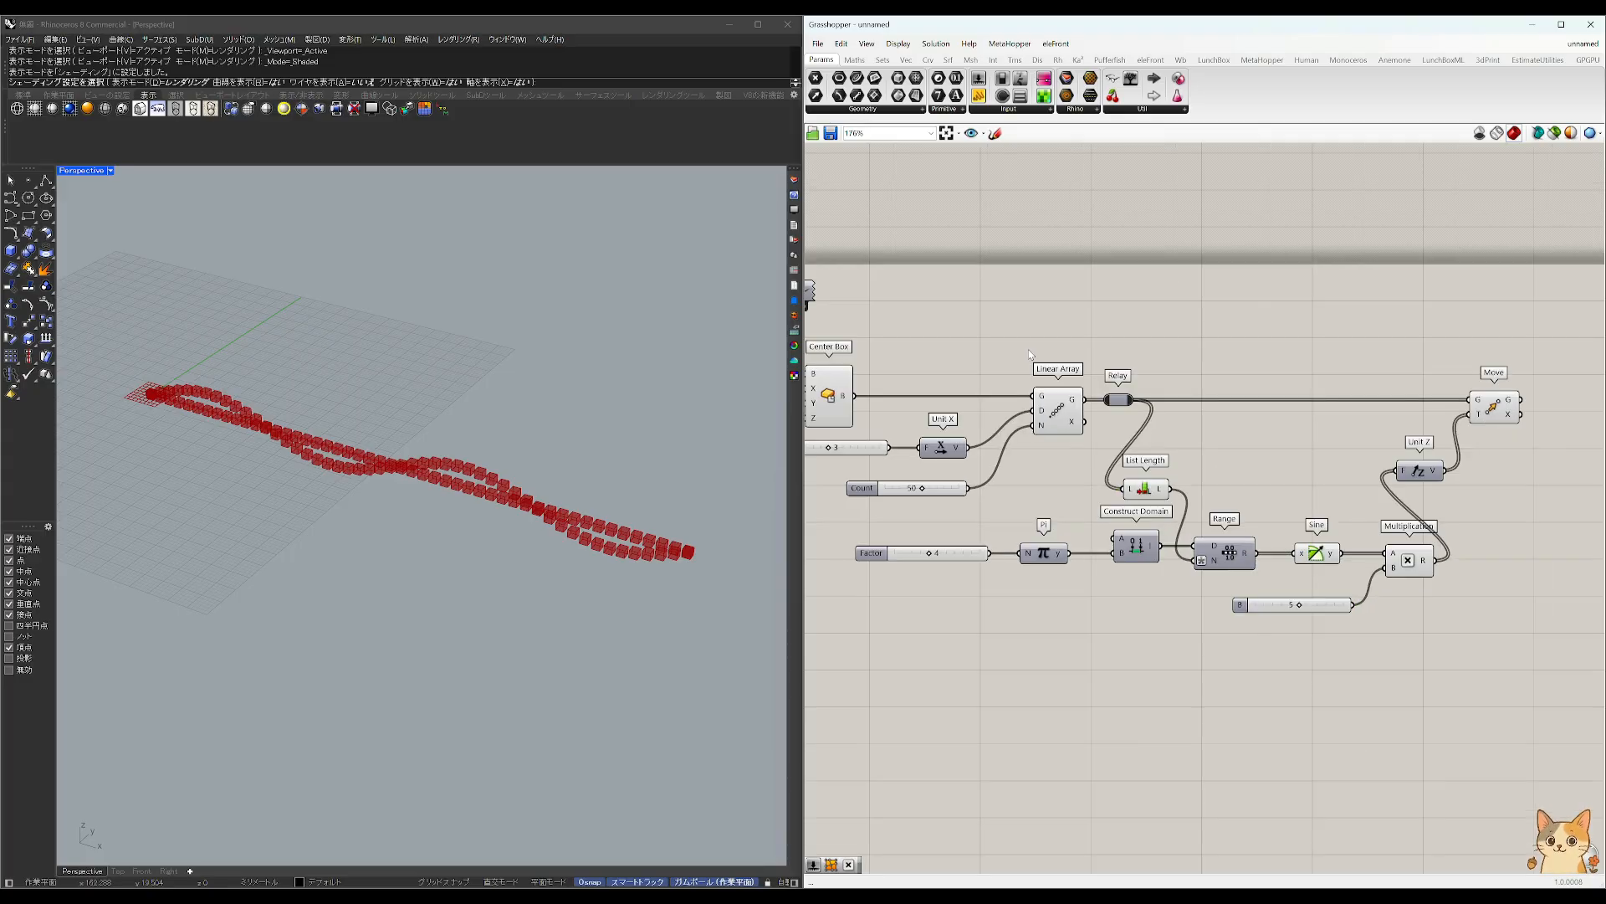
Step: Widen the gap between Linear Array and the Relay to make room for another component
{"action": "left_click_drag", "start_coordinate": [1085, 376], "coordinate": [1172, 376], "text": "alt"}
{"action": "left_click_drag", "start_coordinate": [1079, 534], "coordinate": [1128, 516]}
{"action": "left_click", "coordinate": [1072, 456]}
Step: Duplicate the Linear Array below the original and connect the original's G output to the copy's G input
{"action": "left_click", "coordinate": [1044, 402]}
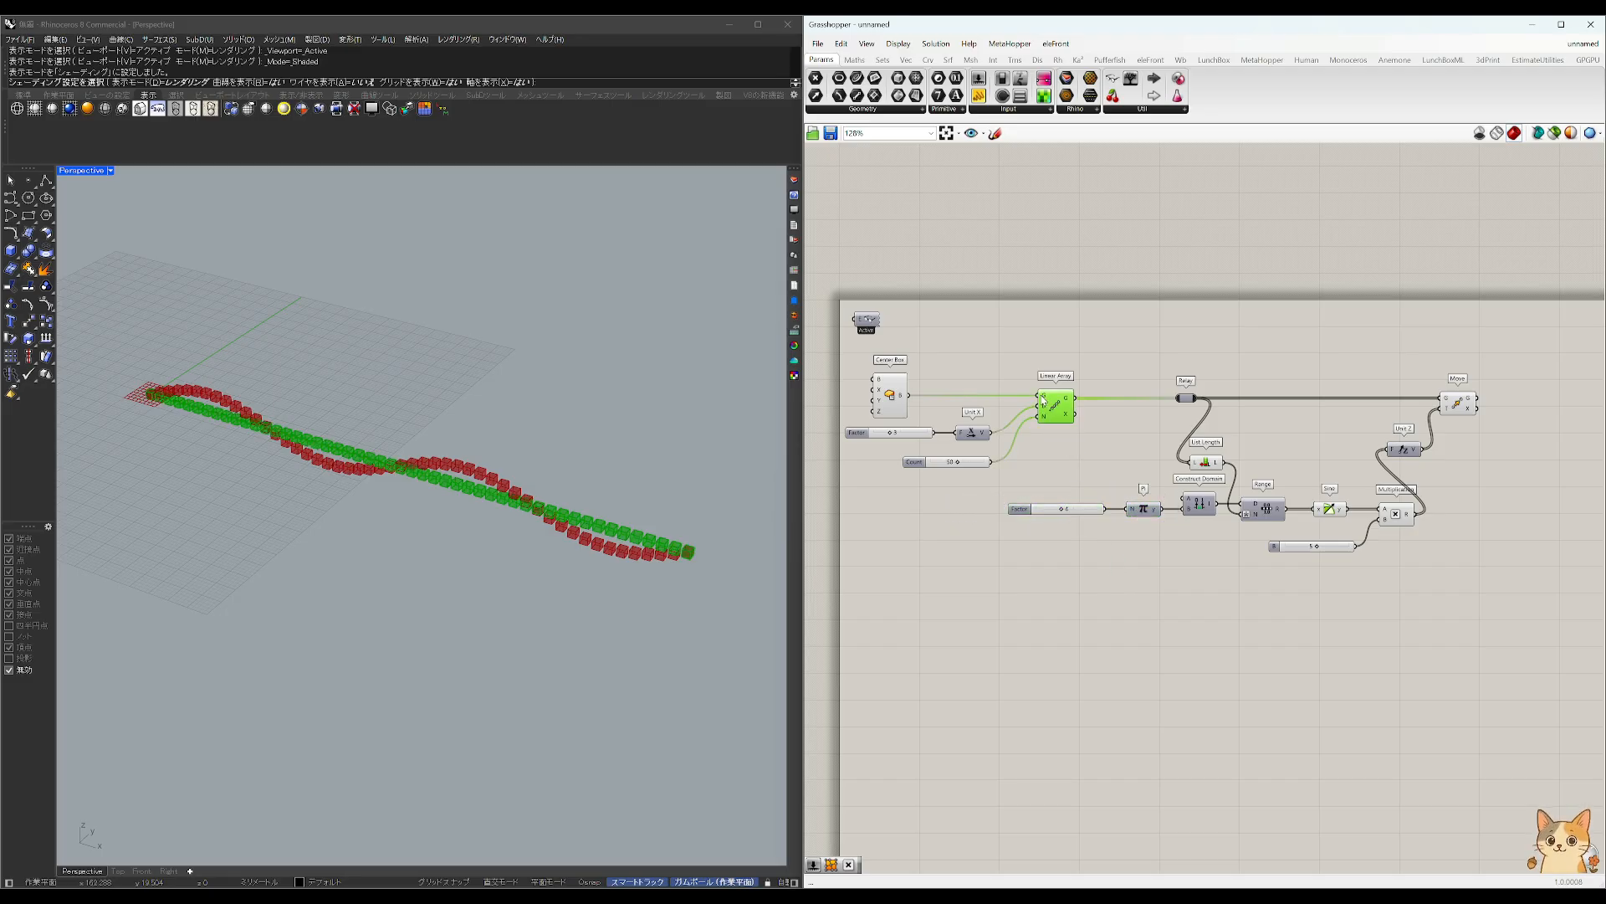
{"action": "scroll", "coordinate": [1074, 447], "scroll_direction": "up", "scroll_amount": 3}
{"action": "left_click_drag", "start_coordinate": [1053, 402], "coordinate": [1143, 478], "text": "alt"}
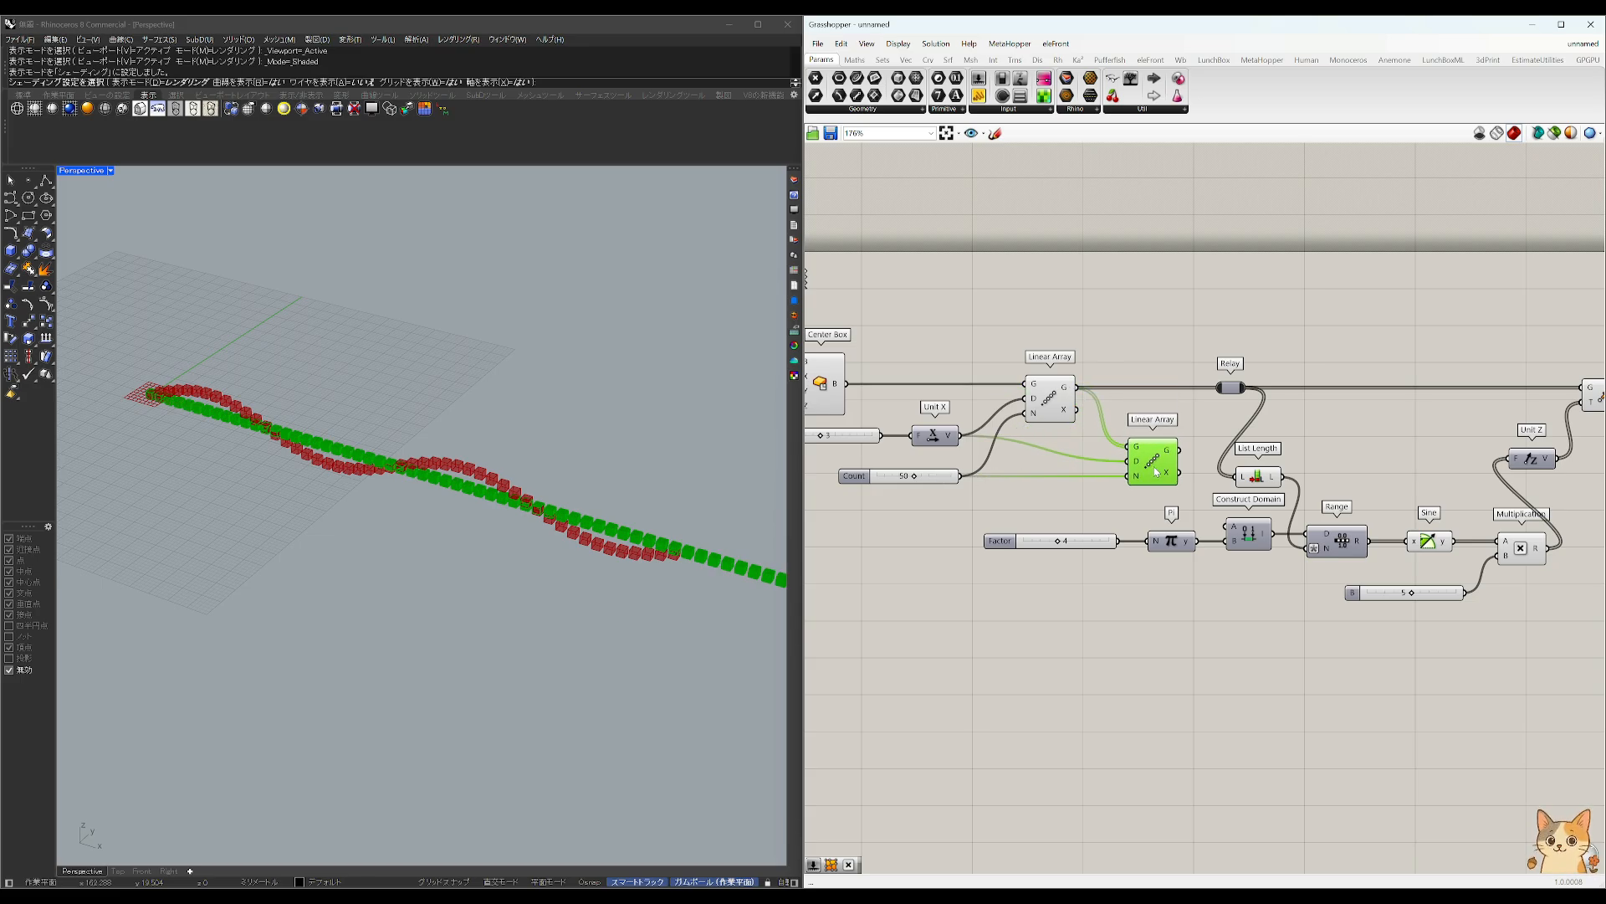
Step: Add a Unit Y component, feed it from the spacing slider with value 3, and connect it to the second Linear Array's D input
{"action": "double_click", "coordinate": [1056, 495]}
{"action": "type", "text": "y"}
{"action": "key", "text": "Return"}
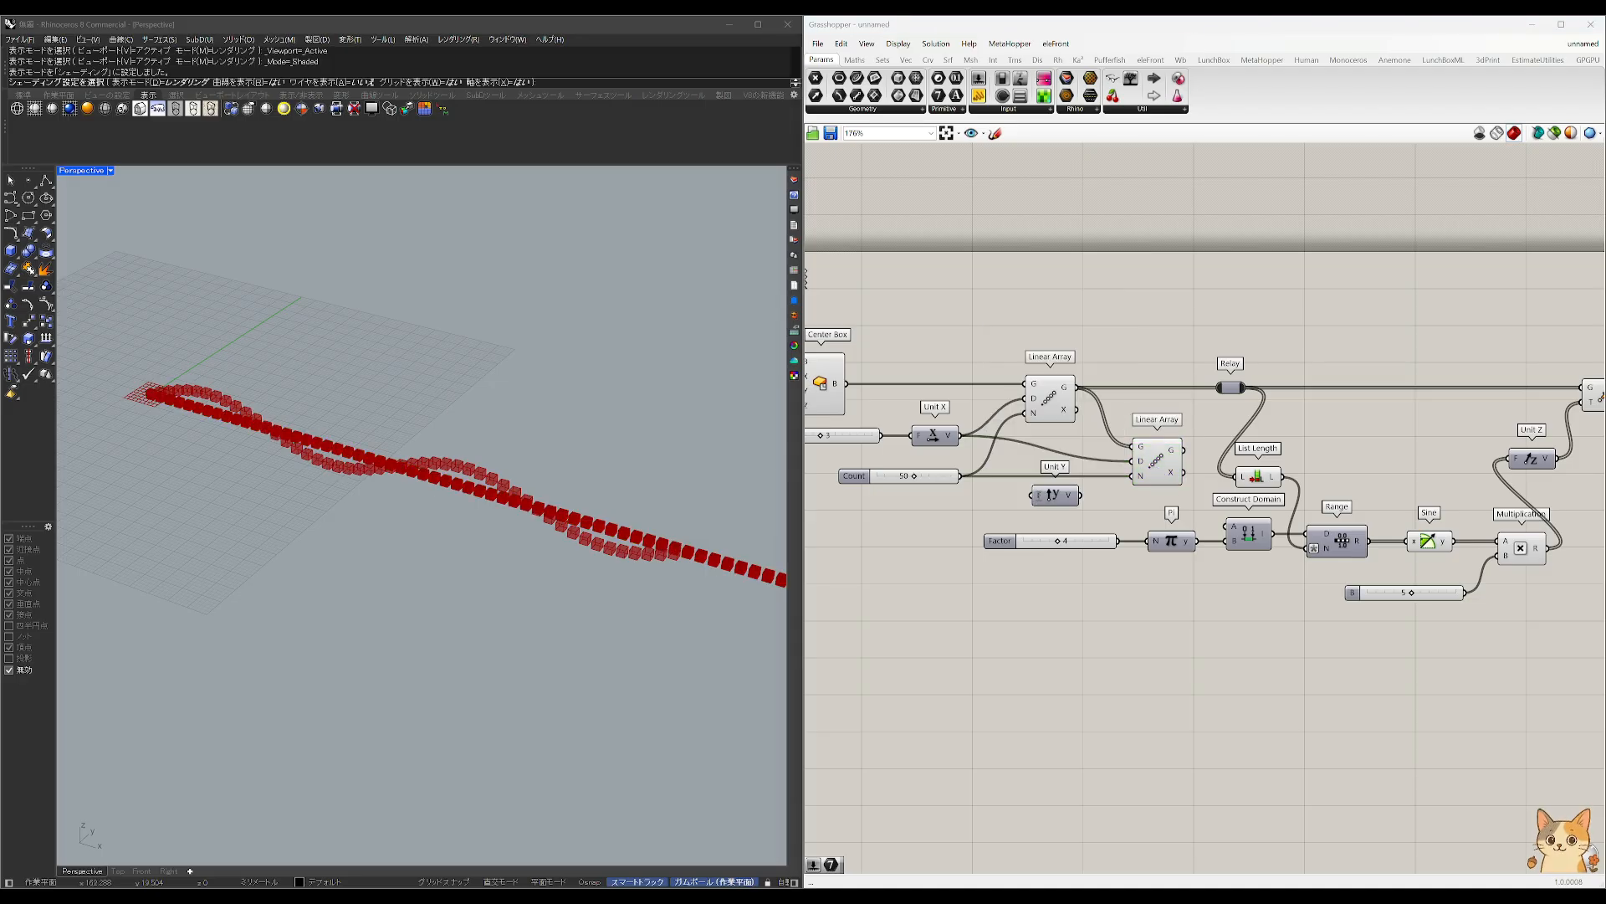
{"action": "left_click_drag", "start_coordinate": [1044, 495], "coordinate": [1136, 462]}
{"action": "left_click_drag", "start_coordinate": [1071, 461], "coordinate": [1079, 460]}
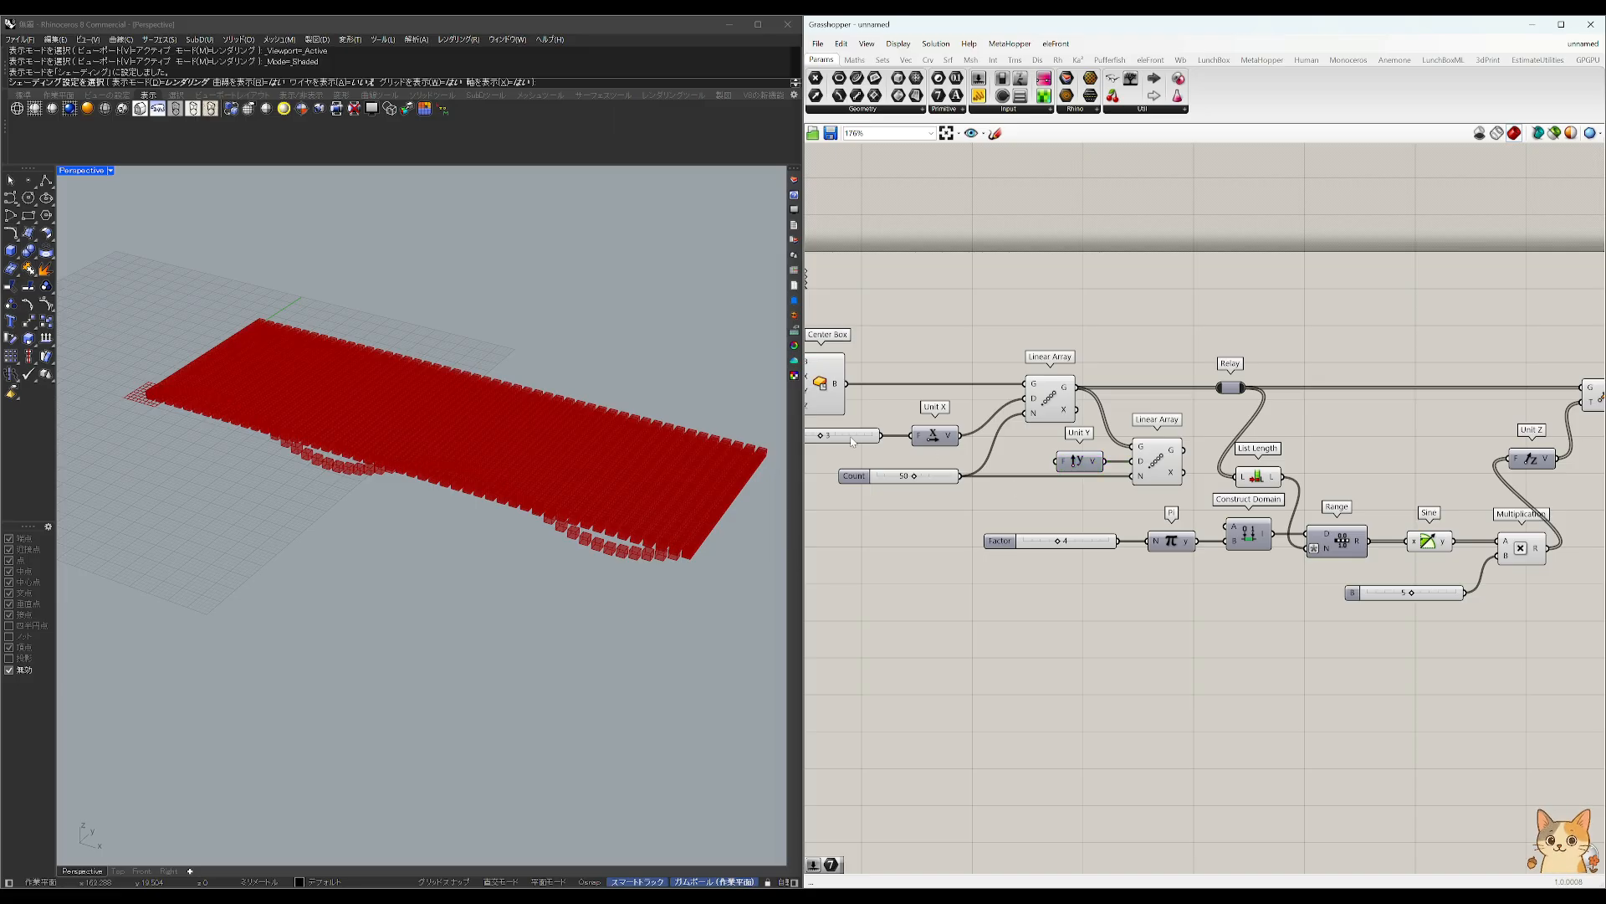
{"action": "left_click_drag", "start_coordinate": [937, 482], "coordinate": [934, 509]}
{"action": "left_click_drag", "start_coordinate": [861, 435], "coordinate": [1065, 461]}
Step: Turn off the preview of the first Linear Array and the Center Box
{"action": "left_click_drag", "start_coordinate": [1075, 331], "coordinate": [1038, 393]}
{"action": "middle_click", "coordinate": [1048, 334]}
{"action": "left_click", "coordinate": [1087, 297]}
{"action": "right_click_drag", "start_coordinate": [932, 394], "coordinate": [999, 413]}
{"action": "left_click", "coordinate": [999, 412]}
{"action": "left_click", "coordinate": [897, 386]}
{"action": "middle_click", "coordinate": [900, 379]}
{"action": "left_click", "coordinate": [956, 344]}
Step: Place the second Linear Array in line before the Relay, feeding it, and turn off its preview
{"action": "left_click_drag", "start_coordinate": [1229, 477], "coordinate": [1292, 411]}
{"action": "left_click_drag", "start_coordinate": [1192, 377], "coordinate": [1247, 449]}
{"action": "middle_click", "coordinate": [1206, 398]}
{"action": "left_click", "coordinate": [1246, 359]}
Step: Tidy the layout around the two Linear Arrays by aligning the sliders and Unit Y and closing the spare gap
{"action": "right_click_drag", "start_coordinate": [520, 430], "coordinate": [413, 543]}
{"action": "right_click_drag", "start_coordinate": [1297, 462], "coordinate": [1143, 463]}
{"action": "left_click", "coordinate": [1081, 462]}
{"action": "right_click_drag", "start_coordinate": [993, 481], "coordinate": [1091, 478]}
{"action": "left_click_drag", "start_coordinate": [866, 479], "coordinate": [862, 488]}
{"action": "left_click_drag", "start_coordinate": [1063, 487], "coordinate": [1077, 491]}
{"action": "left_click", "coordinate": [1135, 461]}
{"action": "left_click_drag", "start_coordinate": [1088, 364], "coordinate": [1061, 410], "text": "alt"}
{"action": "left_click", "coordinate": [1073, 410]}
{"action": "left_click", "coordinate": [1148, 418]}
Step: Turn off the preview of the components from List Length to Unit Z, and shift Move slightly away from them
{"action": "right_click_drag", "start_coordinate": [1171, 468], "coordinate": [920, 456]}
{"action": "scroll", "coordinate": [921, 456], "scroll_direction": "down", "scroll_amount": 2}
{"action": "left_click_drag", "start_coordinate": [1209, 600], "coordinate": [1002, 455]}
{"action": "middle_click", "coordinate": [1047, 461]}
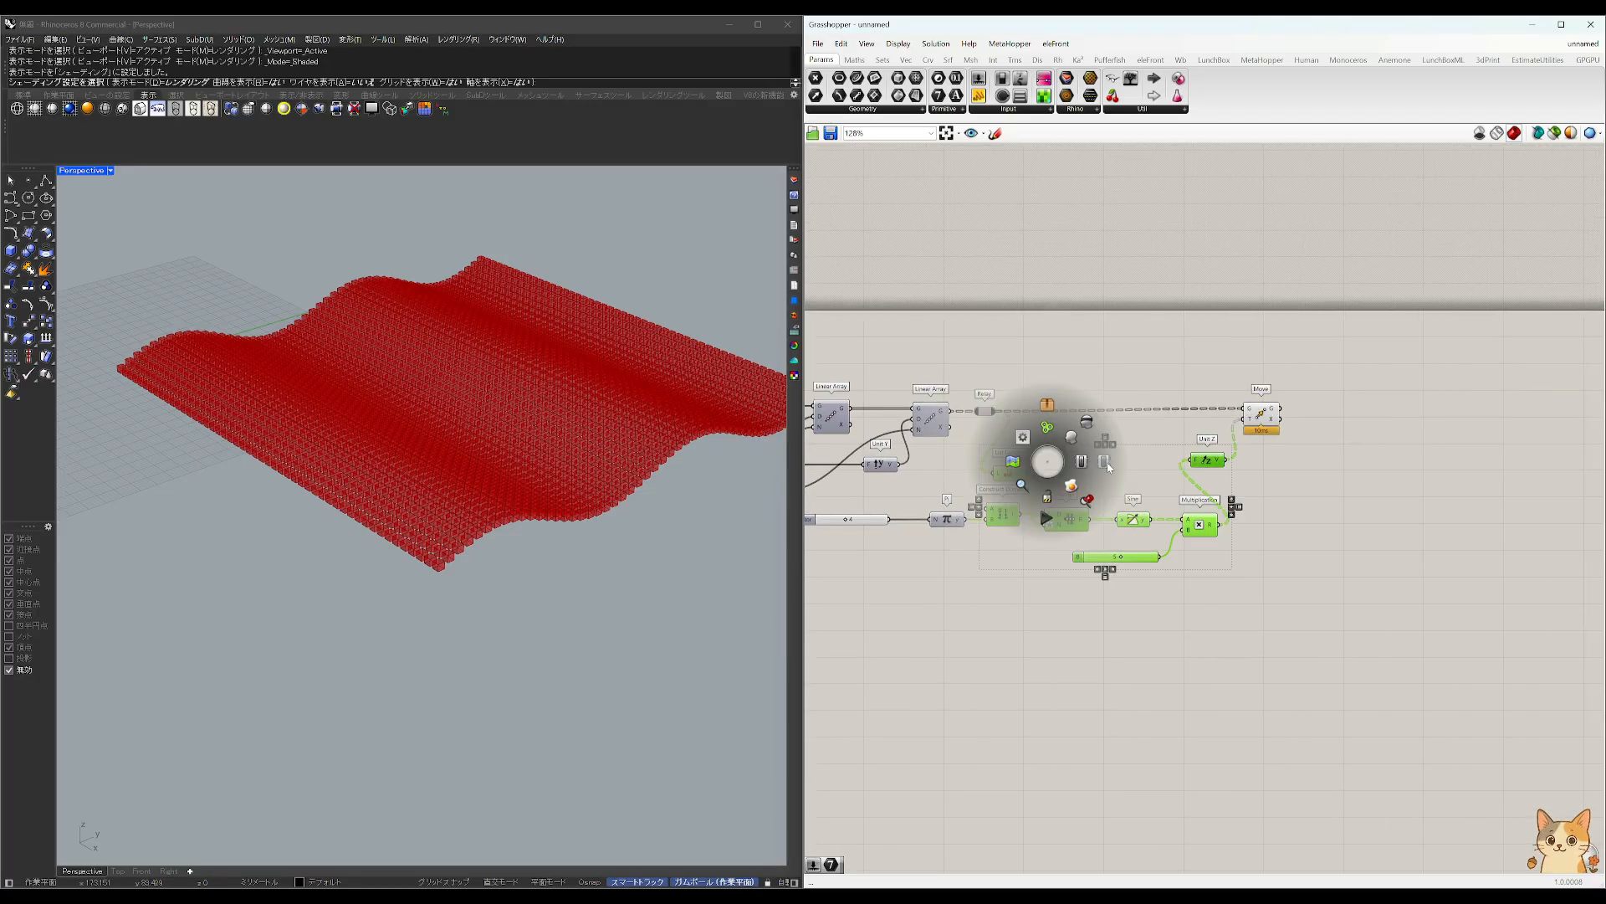
{"action": "left_click_drag", "start_coordinate": [1260, 411], "coordinate": [1267, 412]}
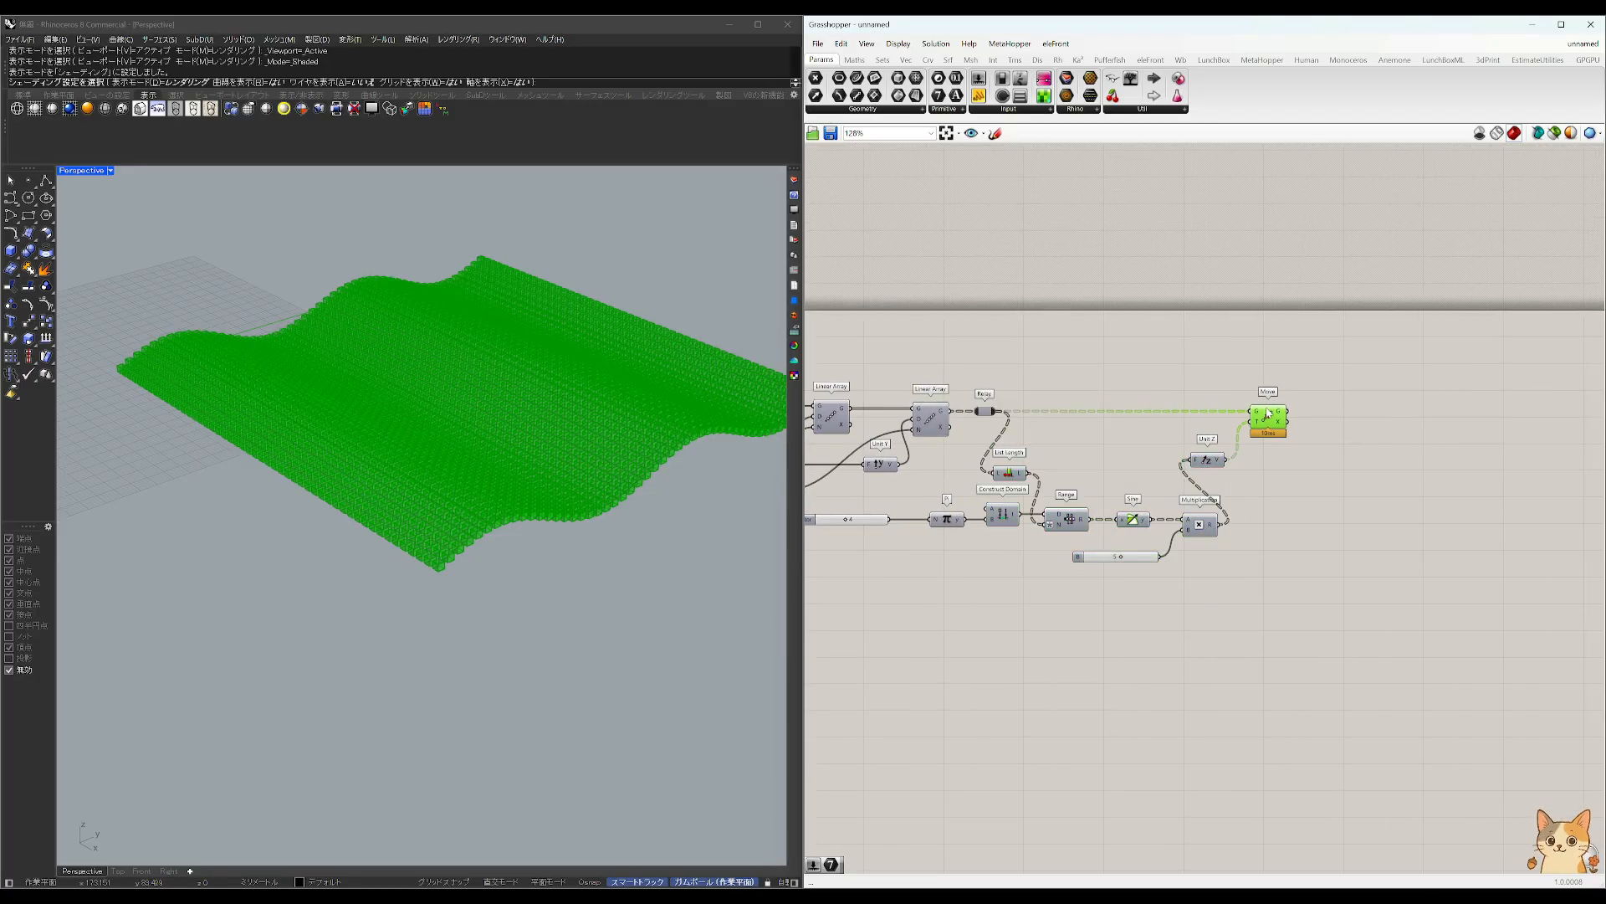
{"action": "left_click", "coordinate": [1269, 565]}
Step: Add a Flip Matrix component near Move
{"action": "right_click_drag", "start_coordinate": [459, 646], "coordinate": [333, 522]}
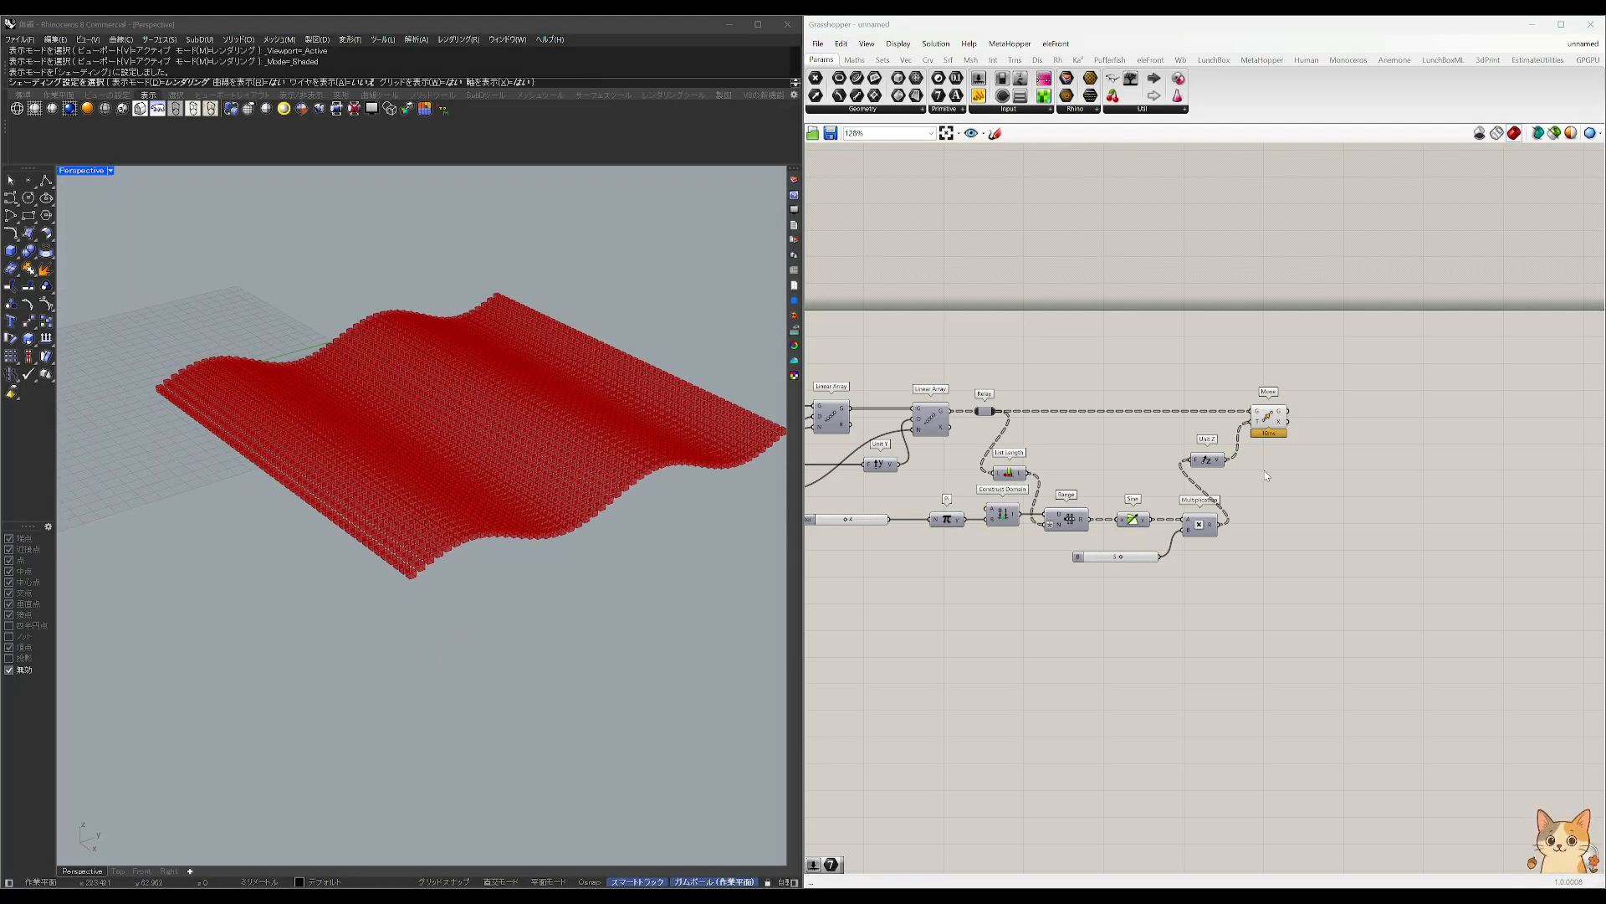
{"action": "scroll", "coordinate": [1266, 476], "scroll_direction": "up", "scroll_amount": 1}
{"action": "left_click", "coordinate": [1269, 412]}
{"action": "left_click_drag", "start_coordinate": [1193, 475], "coordinate": [1200, 478]}
{"action": "double_click", "coordinate": [1240, 493]}
{"action": "type", "text": "flip"}
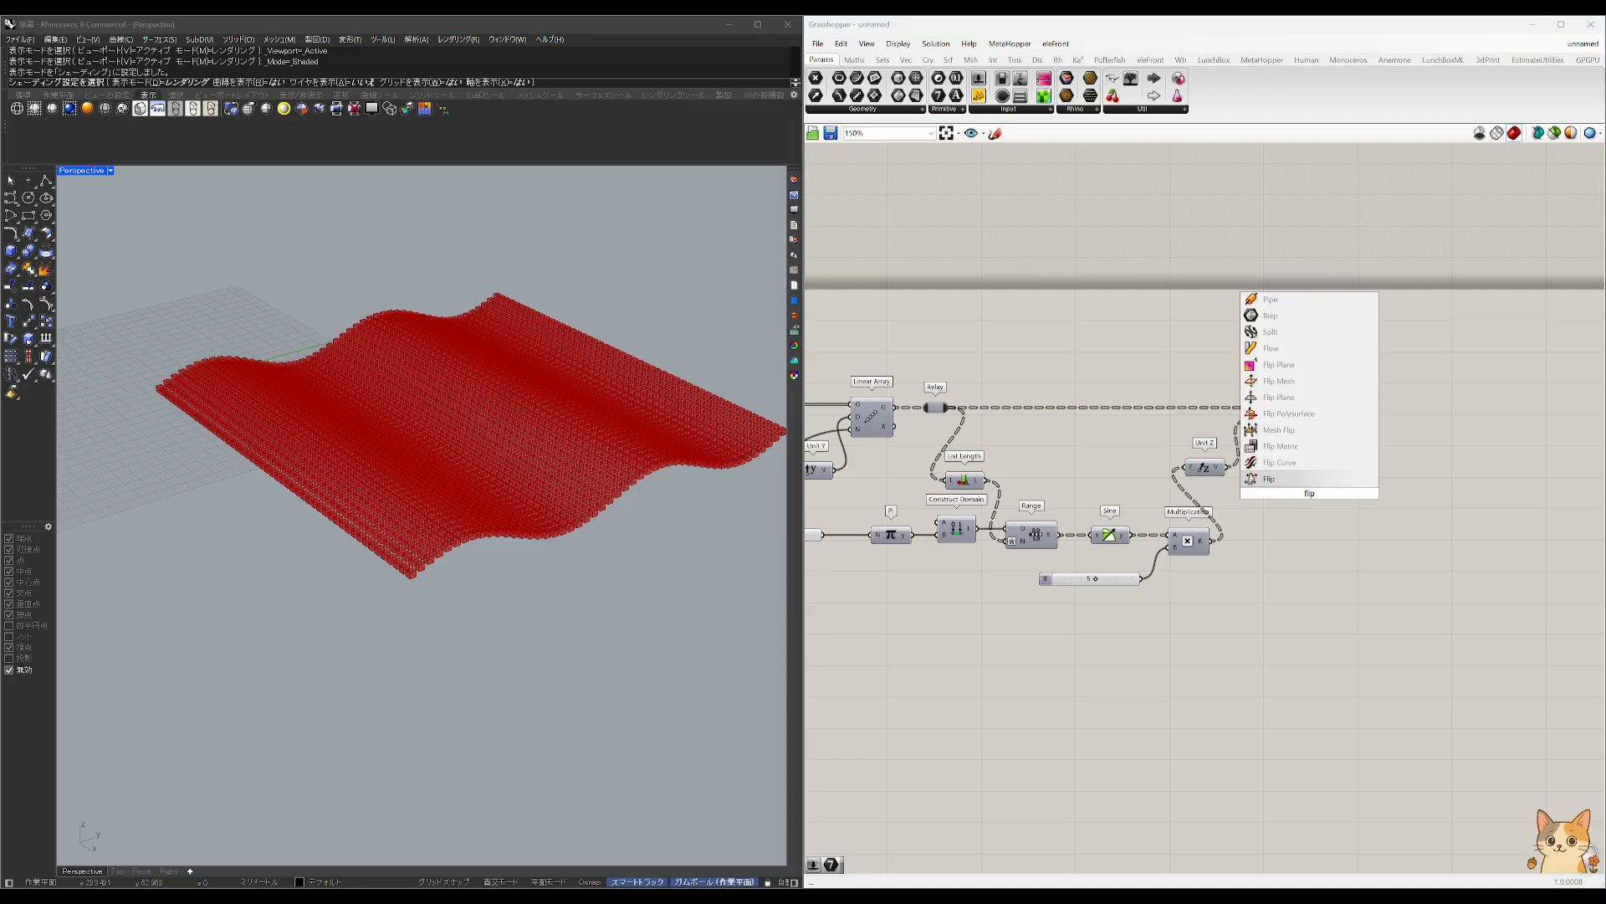
{"action": "left_click", "coordinate": [1280, 446]}
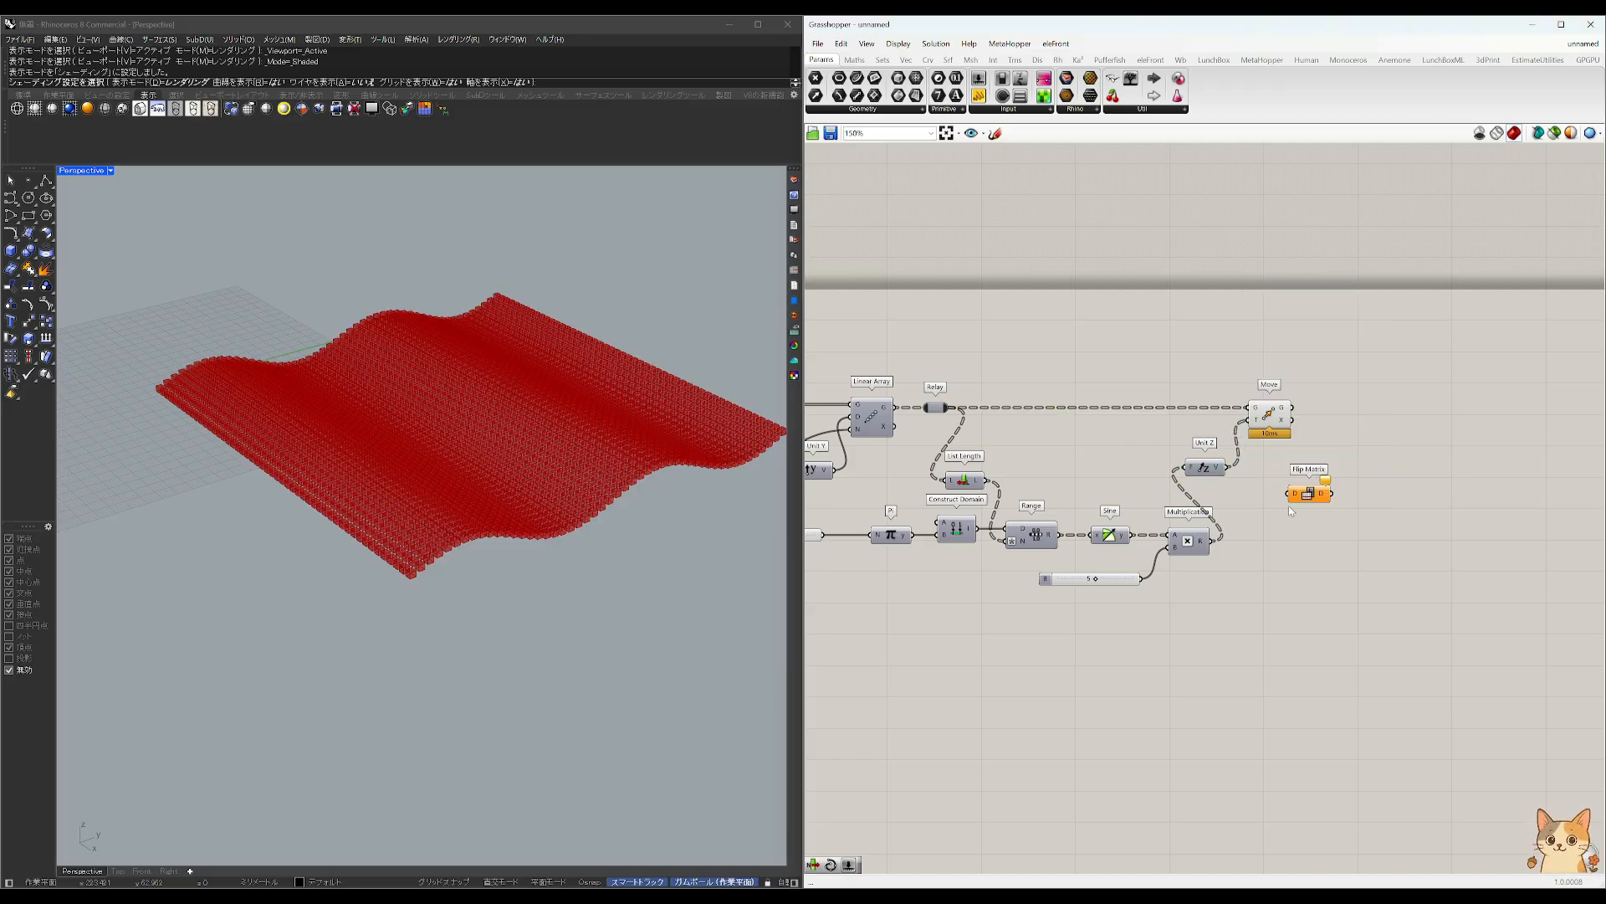
Step: Place Flip Matrix beside Move and connect Move's G output to its D input
{"action": "scroll", "coordinate": [1295, 408], "scroll_direction": "up", "scroll_amount": 2}
{"action": "left_click_drag", "start_coordinate": [1291, 409], "coordinate": [1360, 411]}
{"action": "left_click", "coordinate": [1328, 469]}
{"action": "right_click_drag", "start_coordinate": [1457, 459], "coordinate": [1328, 444]}
{"action": "scroll", "coordinate": [1261, 427], "scroll_direction": "up", "scroll_amount": 1}
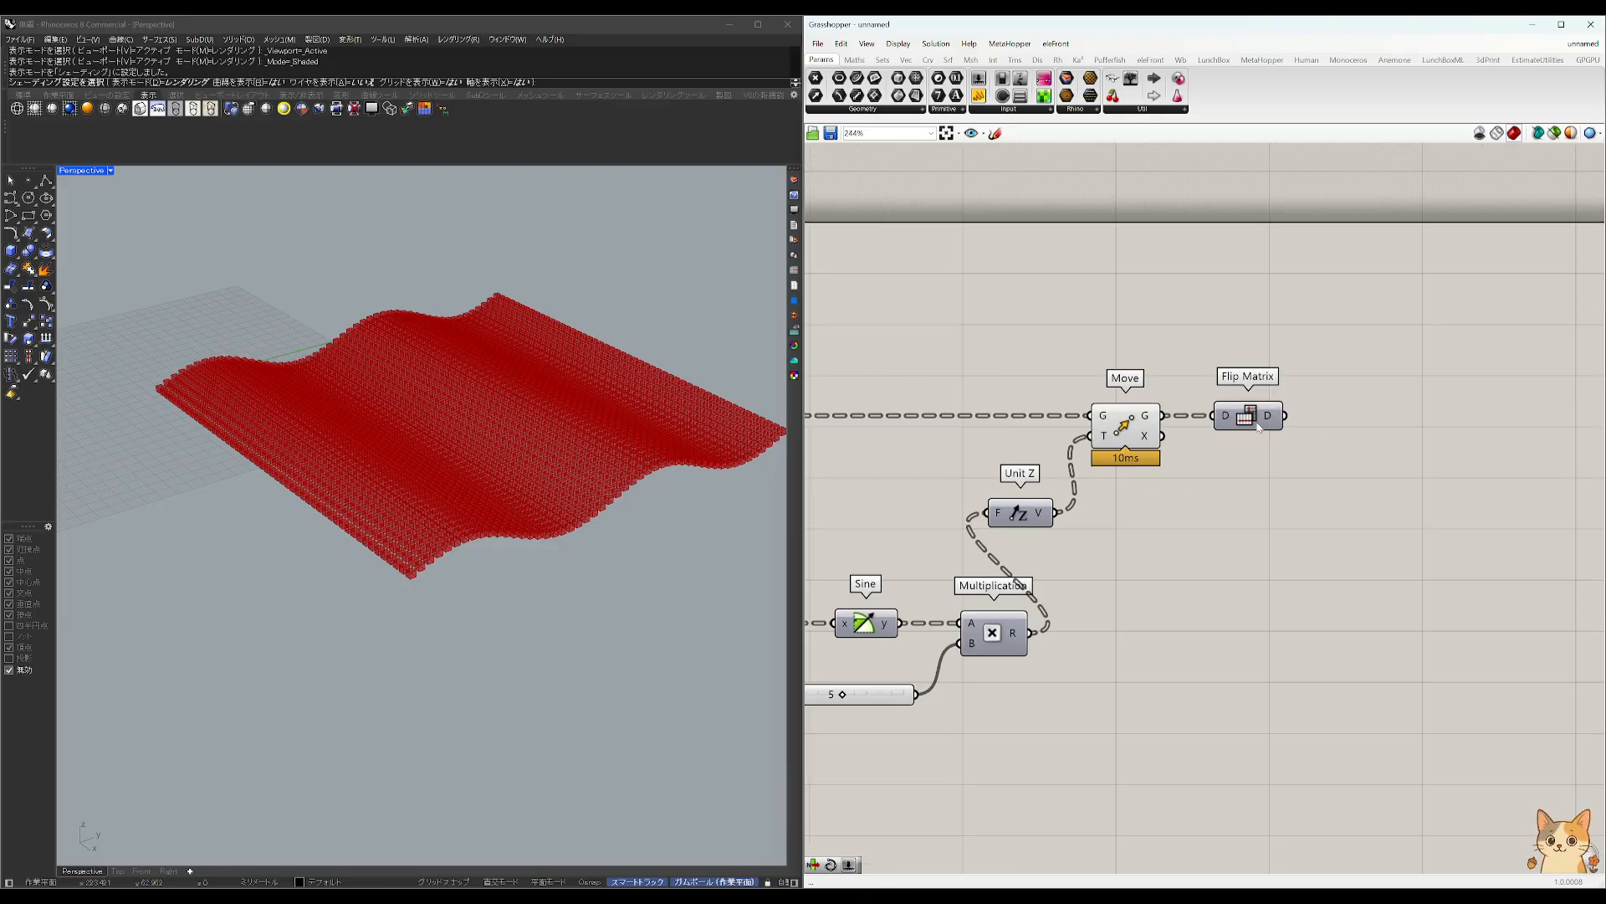
Step: Duplicate the sine chain from Relay through Unit Z, including its two sliders, and place the copy just past Flip Matrix
{"action": "mouse_move", "coordinate": [1270, 416]}
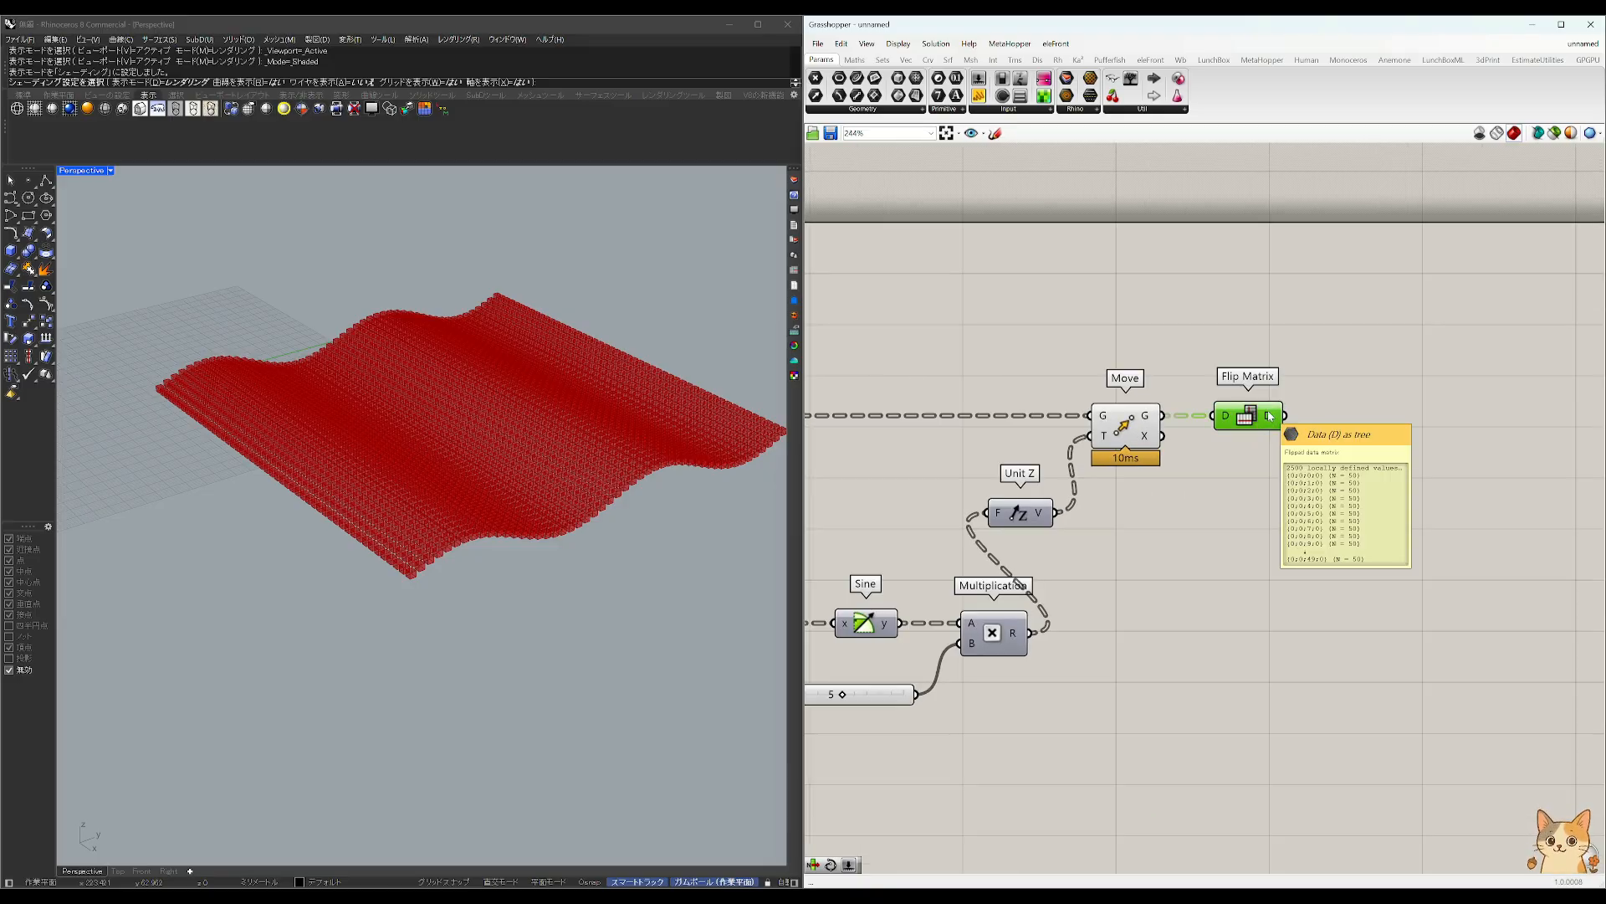
{"action": "left_click", "coordinate": [1143, 418]}
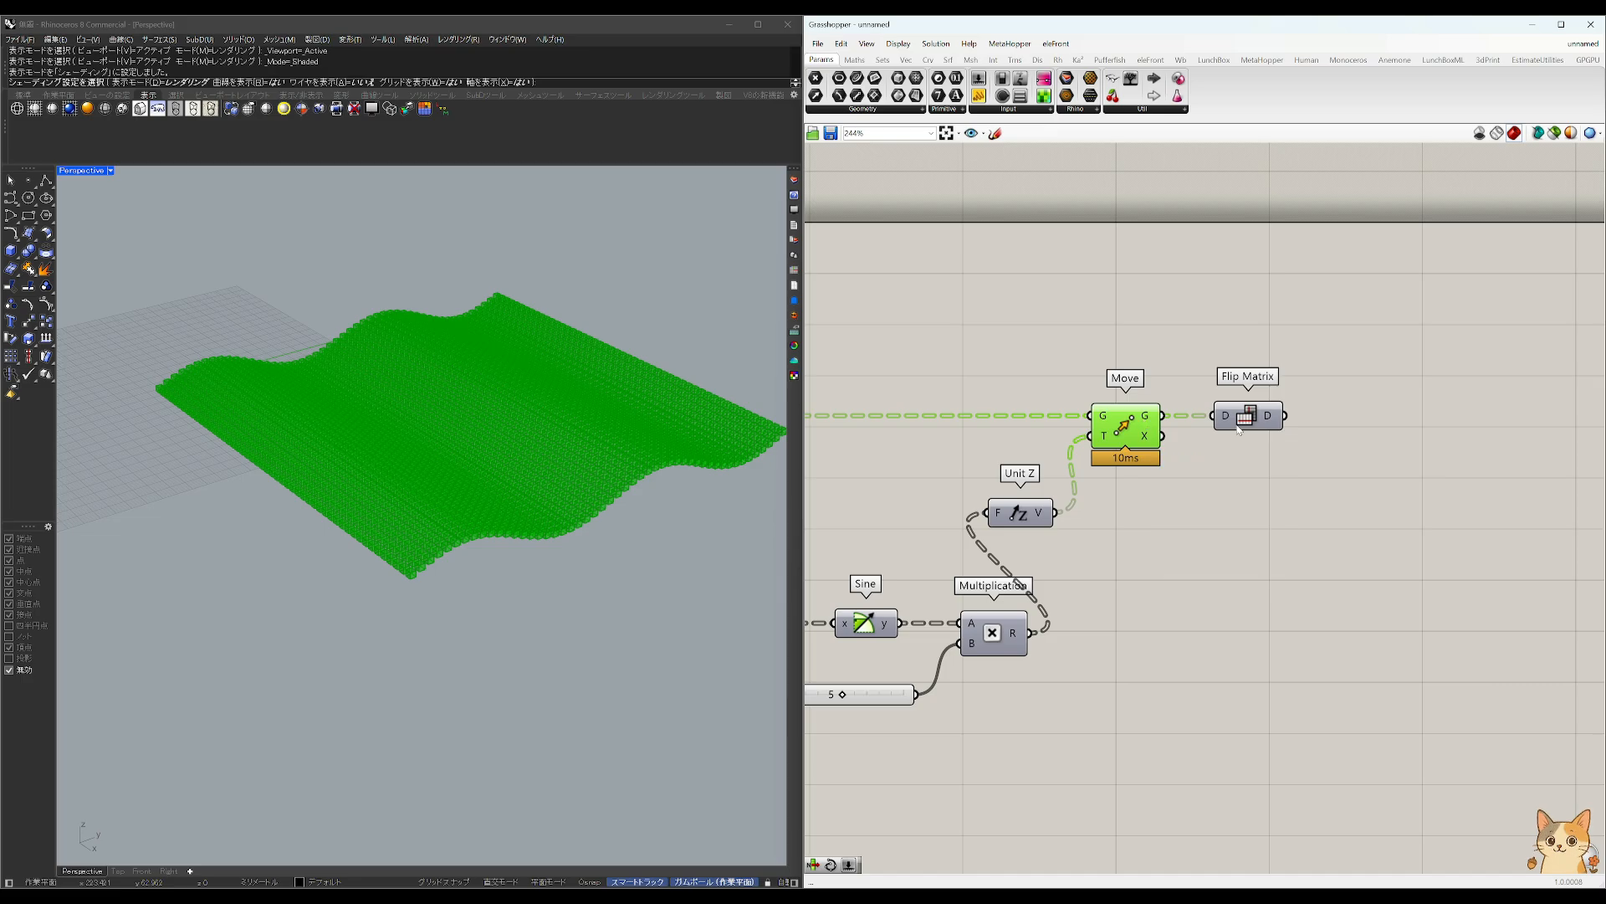
{"action": "left_click", "coordinate": [1266, 423]}
{"action": "scroll", "coordinate": [1161, 570], "scroll_direction": "down", "scroll_amount": 4}
{"action": "scroll", "coordinate": [1167, 623], "scroll_direction": "up", "scroll_amount": 1}
{"action": "left_click_drag", "start_coordinate": [1193, 679], "coordinate": [952, 470]}
{"action": "left_click_drag", "start_coordinate": [971, 661], "coordinate": [841, 590], "text": "shift"}
{"action": "key", "text": "ctrl+v"}
{"action": "left_click_drag", "start_coordinate": [965, 498], "coordinate": [1376, 511]}
{"action": "right_click_drag", "start_coordinate": [1324, 494], "coordinate": [1169, 487]}
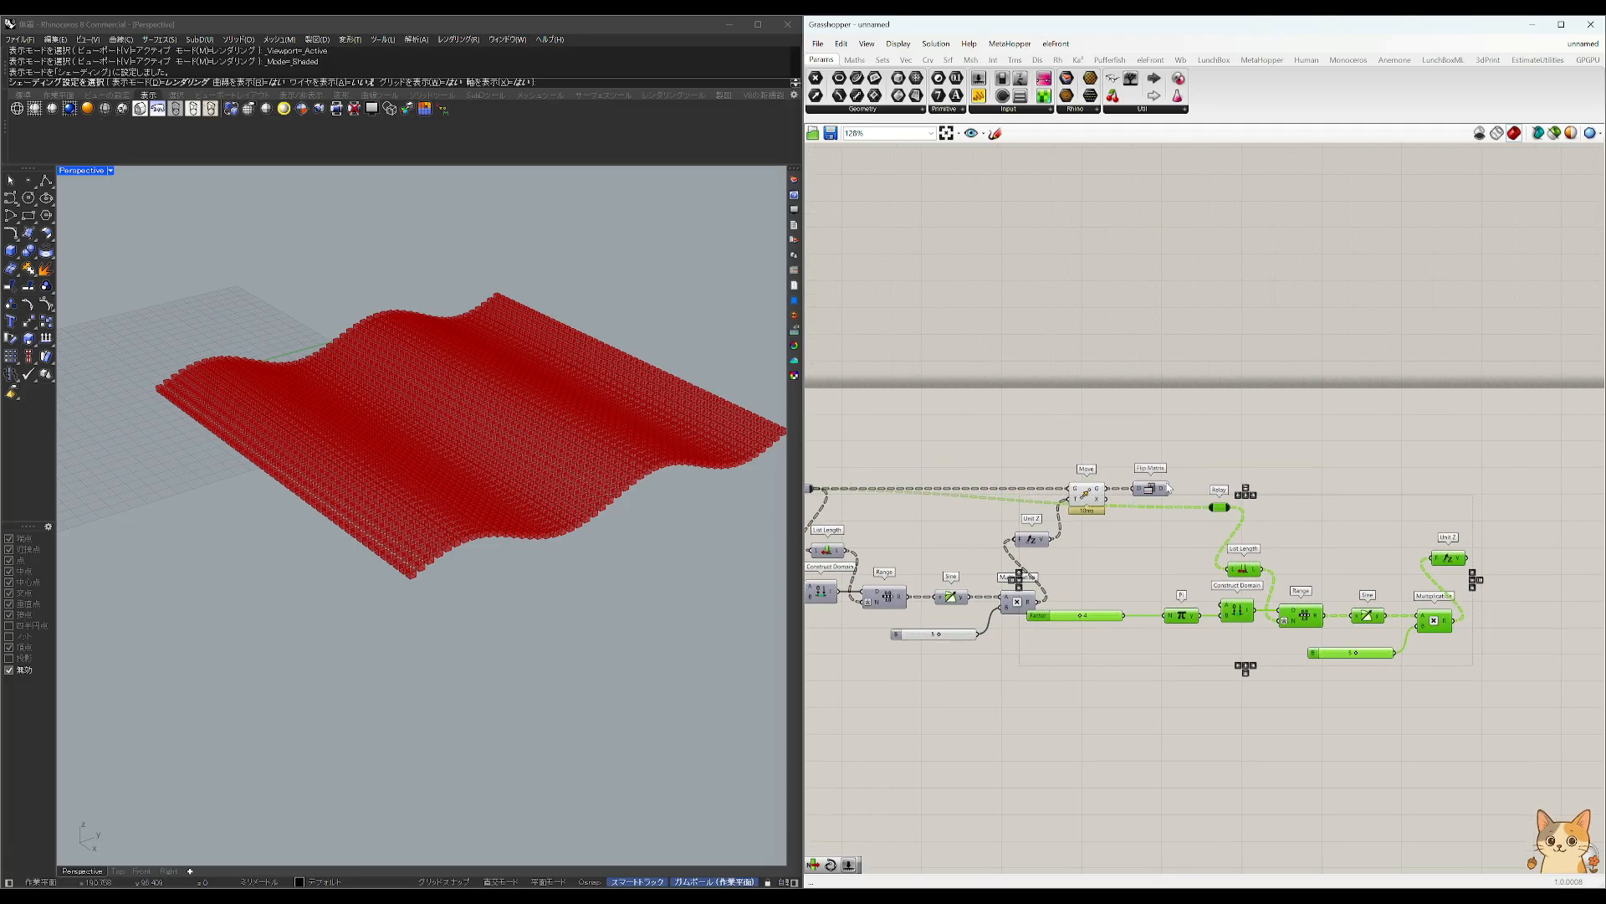
Step: Duplicate Move past the copied chain, feeding Flip Matrix into its G input and the copied Relay, and the copied Unit Z into T
{"action": "left_click", "coordinate": [1083, 493]}
{"action": "key", "text": "ctrl+c"}
{"action": "key", "text": "ctrl+v"}
{"action": "left_click_drag", "start_coordinate": [1095, 503], "coordinate": [1404, 514]}
{"action": "left_click_drag", "start_coordinate": [1287, 503], "coordinate": [1478, 497]}
{"action": "left_click_drag", "start_coordinate": [1474, 560], "coordinate": [1469, 559]}
{"action": "left_click_drag", "start_coordinate": [1492, 496], "coordinate": [1499, 499]}
Step: Turn off the preview of the first Move component
{"action": "left_click_drag", "start_coordinate": [1155, 450], "coordinate": [1045, 544]}
{"action": "middle_click", "coordinate": [1102, 484]}
{"action": "left_click", "coordinate": [1137, 444]}
{"action": "left_click", "coordinate": [1095, 581]}
{"action": "right_click_drag", "start_coordinate": [1094, 579], "coordinate": [1122, 572]}
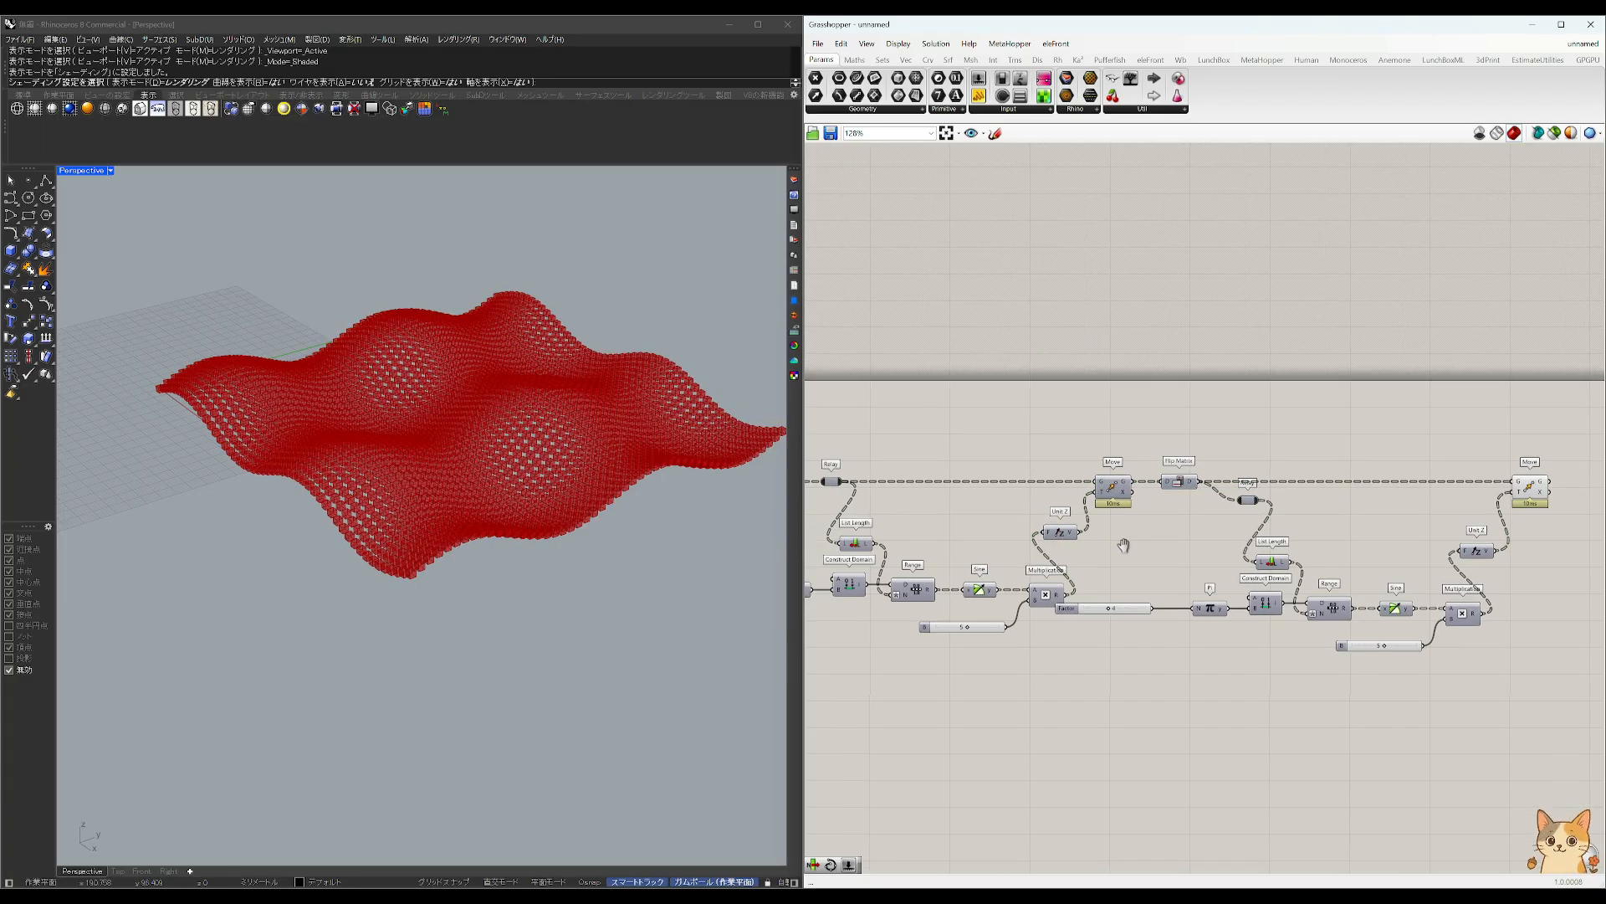
Step: Lower the copied sine chain and its Relay well below the main wire from Flip Matrix
{"action": "left_click_drag", "start_coordinate": [1521, 705], "coordinate": [1135, 558]}
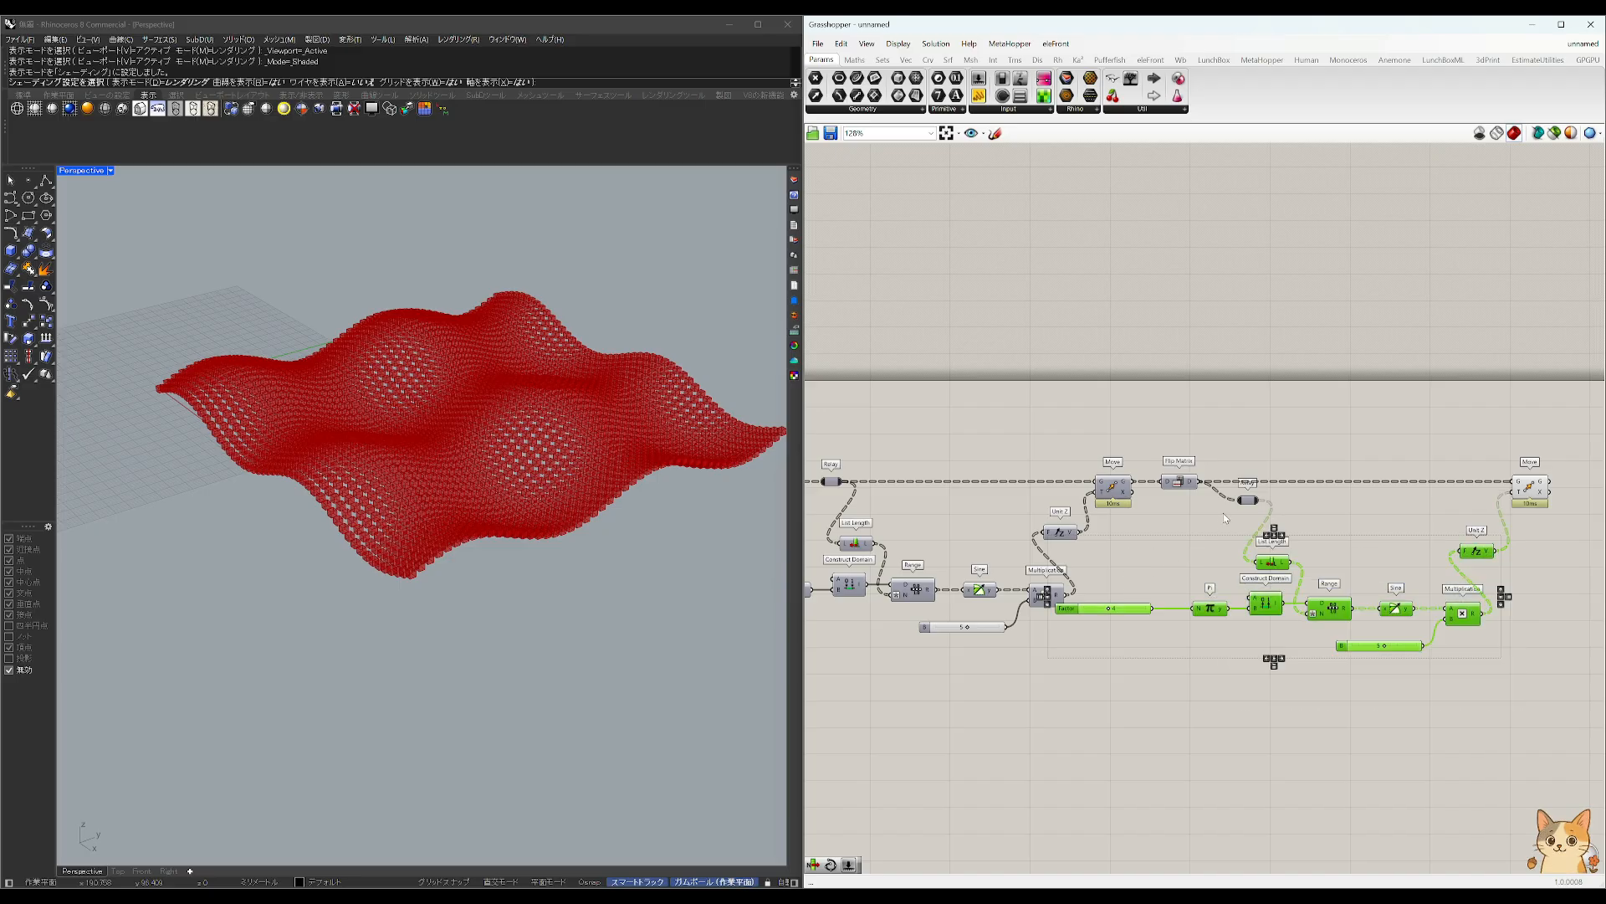
{"action": "left_click_drag", "start_coordinate": [1253, 503], "coordinate": [1235, 581]}
{"action": "left_click", "coordinate": [1171, 636]}
{"action": "scroll", "coordinate": [1141, 608], "scroll_direction": "down", "scroll_amount": 2}
{"action": "right_click_drag", "start_coordinate": [1091, 598], "coordinate": [1140, 608]}
{"action": "scroll", "coordinate": [1017, 580], "scroll_direction": "up", "scroll_amount": 1}
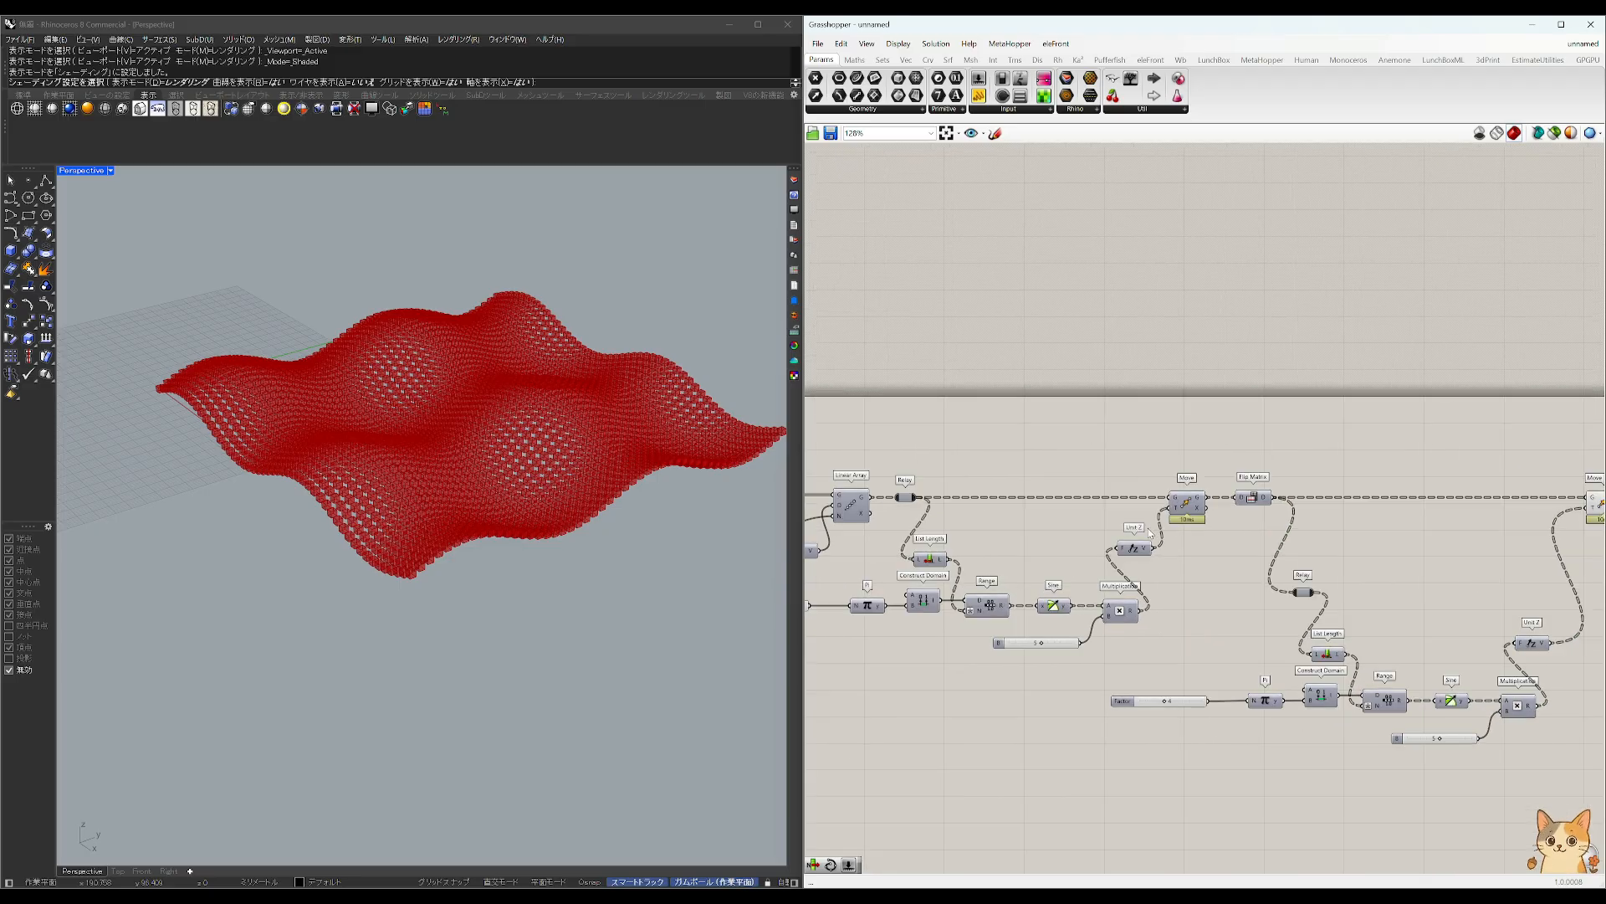
{"action": "scroll", "coordinate": [1096, 544], "scroll_direction": "up", "scroll_amount": 2}
Step: Shift the copied sine chain slightly back up beneath the wire between Flip Matrix and the second Move
{"action": "left_click_drag", "start_coordinate": [1534, 504], "coordinate": [1225, 504]}
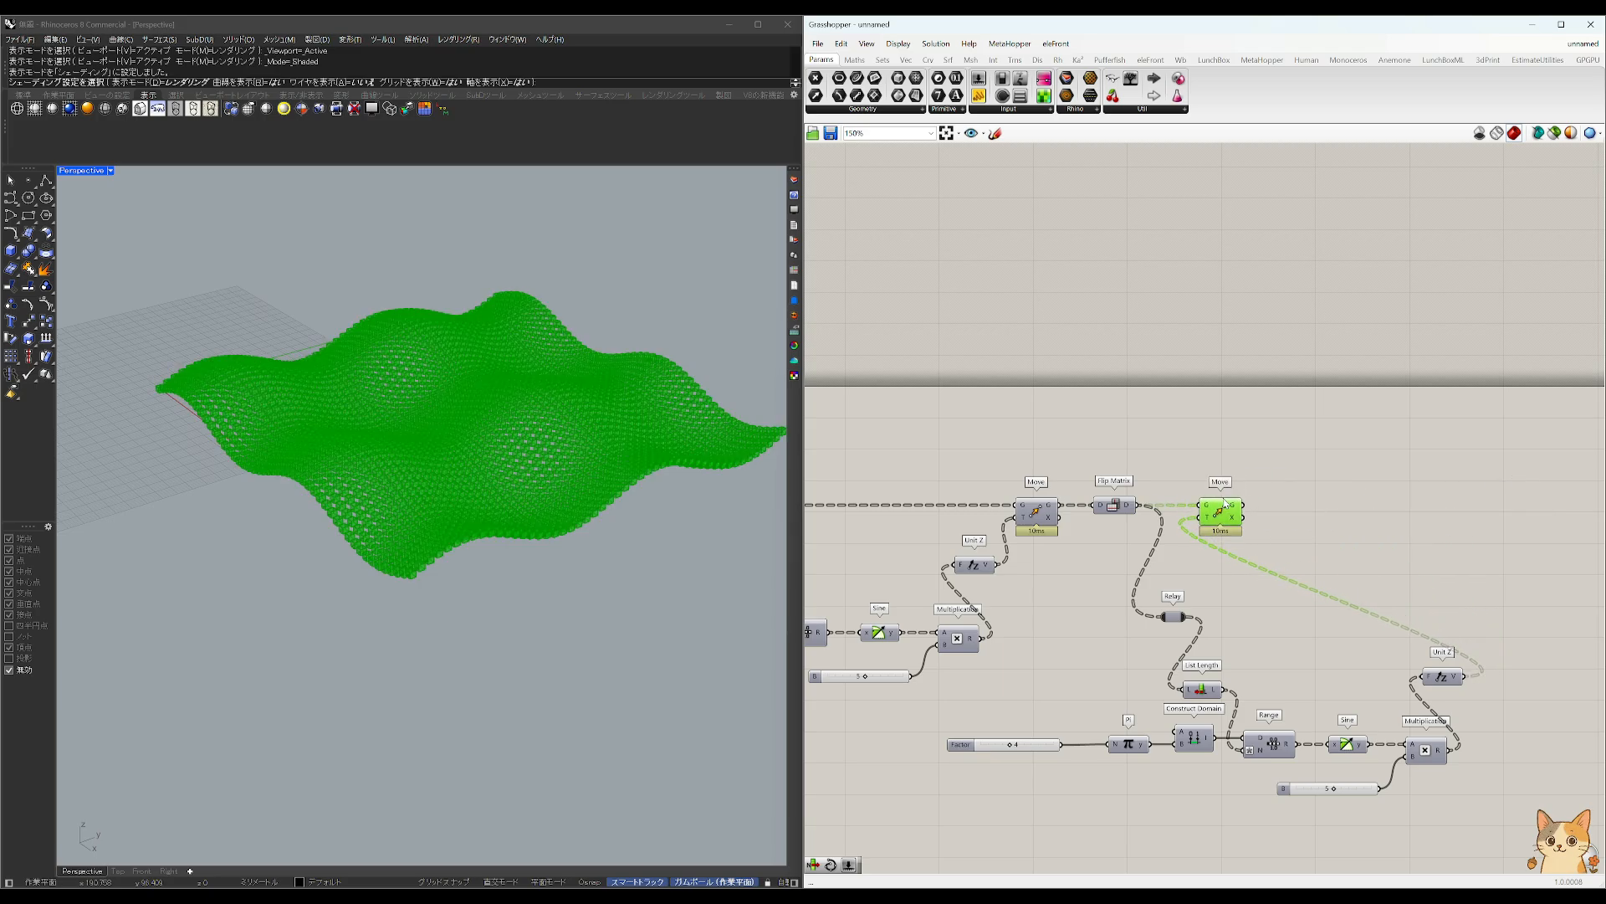
{"action": "key", "text": "ctrl+z"}
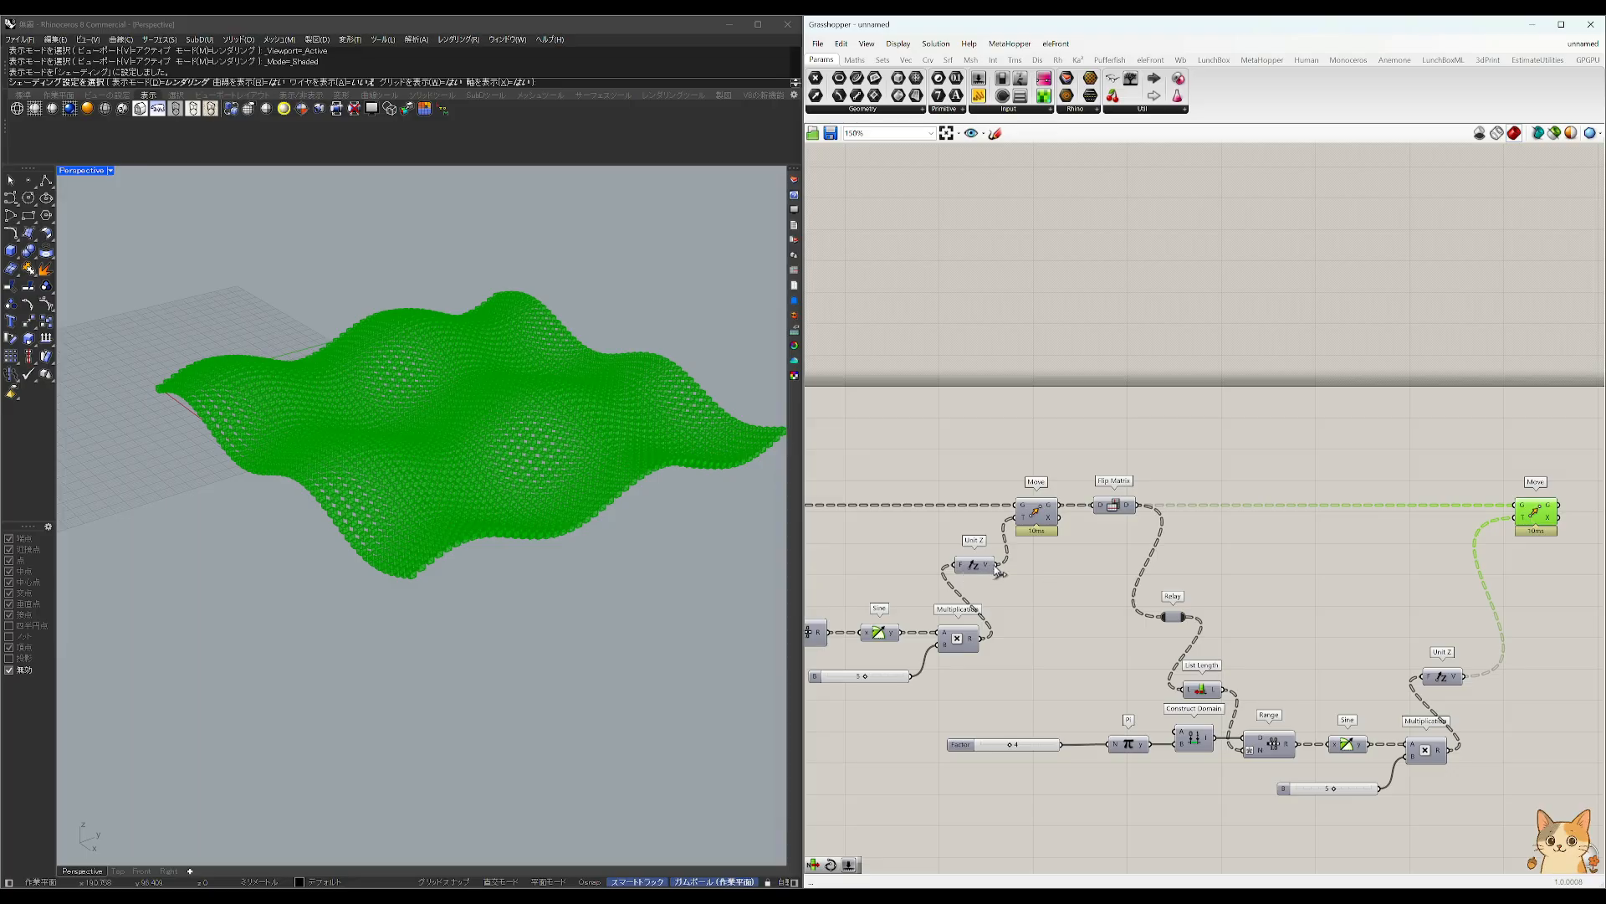
{"action": "left_click_drag", "start_coordinate": [1069, 570], "coordinate": [978, 586]}
{"action": "scroll", "coordinate": [978, 586], "scroll_direction": "down", "scroll_amount": 1}
{"action": "scroll", "coordinate": [977, 586], "scroll_direction": "up", "scroll_amount": 1}
{"action": "left_click_drag", "start_coordinate": [1092, 595], "coordinate": [933, 602]}
{"action": "left_click_drag", "start_coordinate": [1205, 697], "coordinate": [1227, 640]}
{"action": "left_click", "coordinate": [1115, 631]}
{"action": "right_click_drag", "start_coordinate": [1115, 630], "coordinate": [934, 637]}
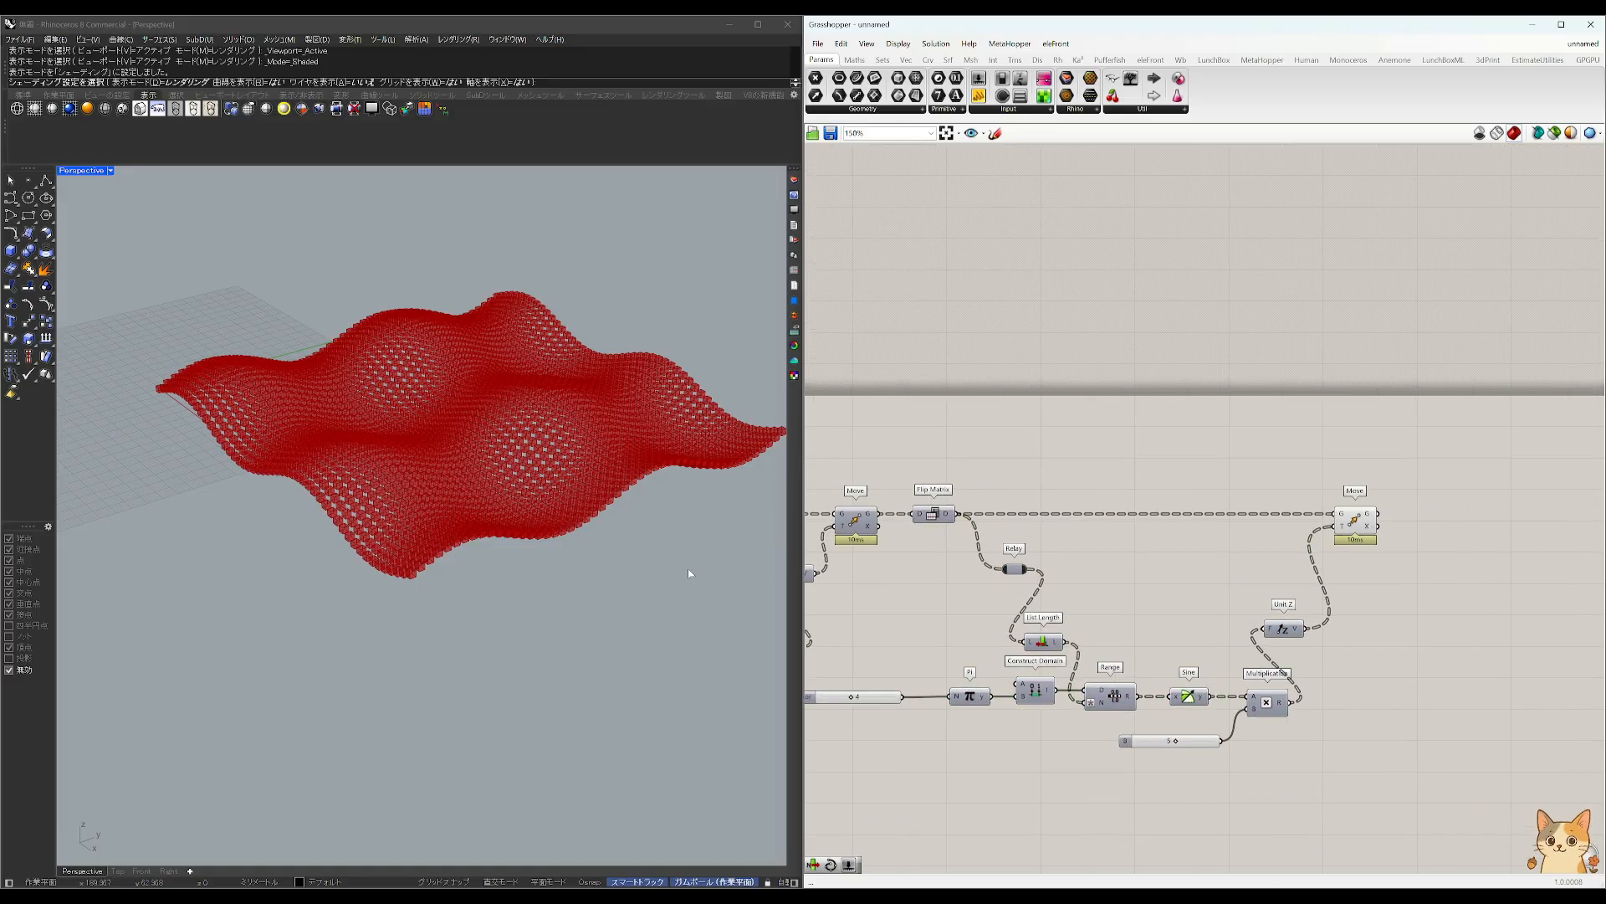
Step: Examine the two-directional box wave up close in the viewport and review the whole definition on the canvas
{"action": "scroll", "coordinate": [362, 507], "scroll_direction": "down", "scroll_amount": 1}
{"action": "scroll", "coordinate": [389, 535], "scroll_direction": "up", "scroll_amount": 5}
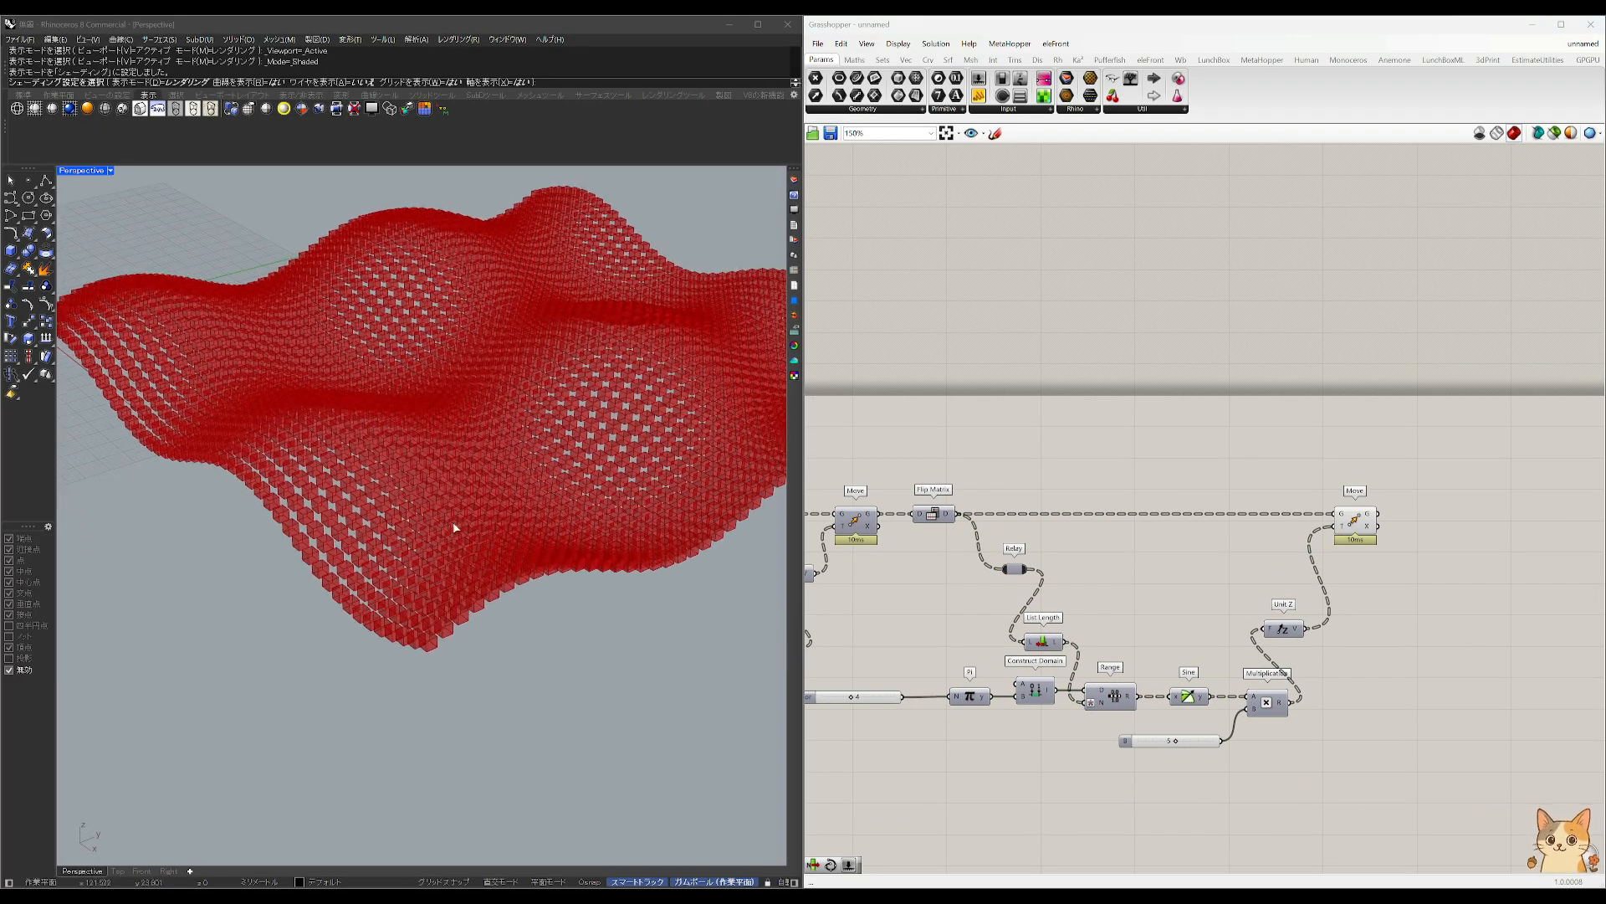
{"action": "scroll", "coordinate": [1034, 547], "scroll_direction": "down", "scroll_amount": 2}
{"action": "right_click_drag", "start_coordinate": [1035, 547], "coordinate": [965, 537]}
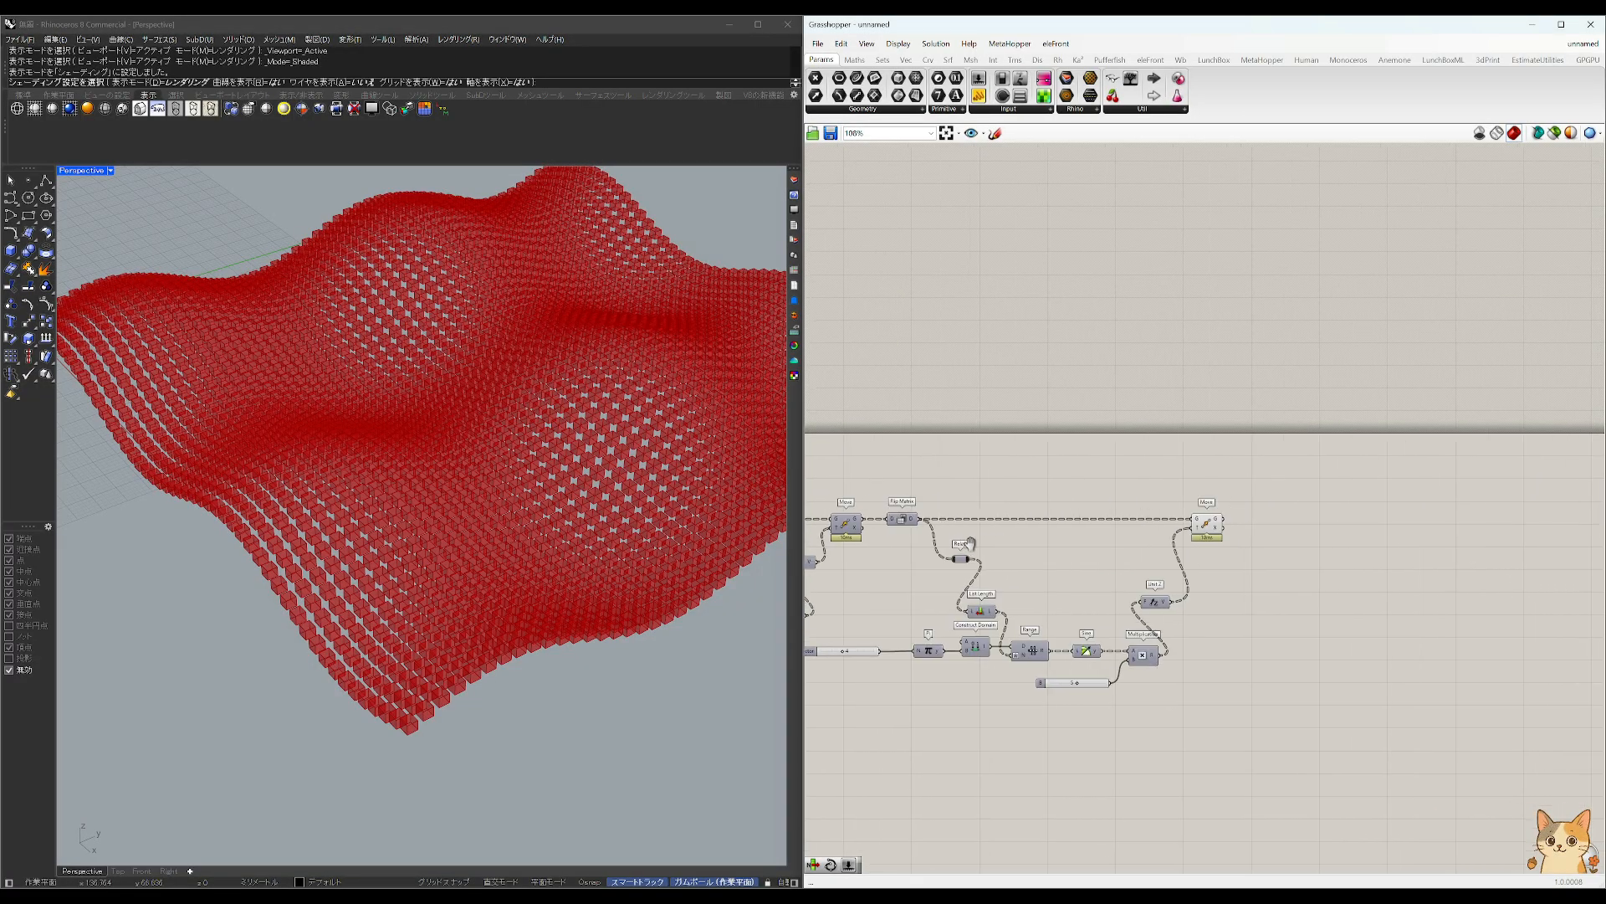
{"action": "scroll", "coordinate": [1172, 585], "scroll_direction": "down", "scroll_amount": 1}
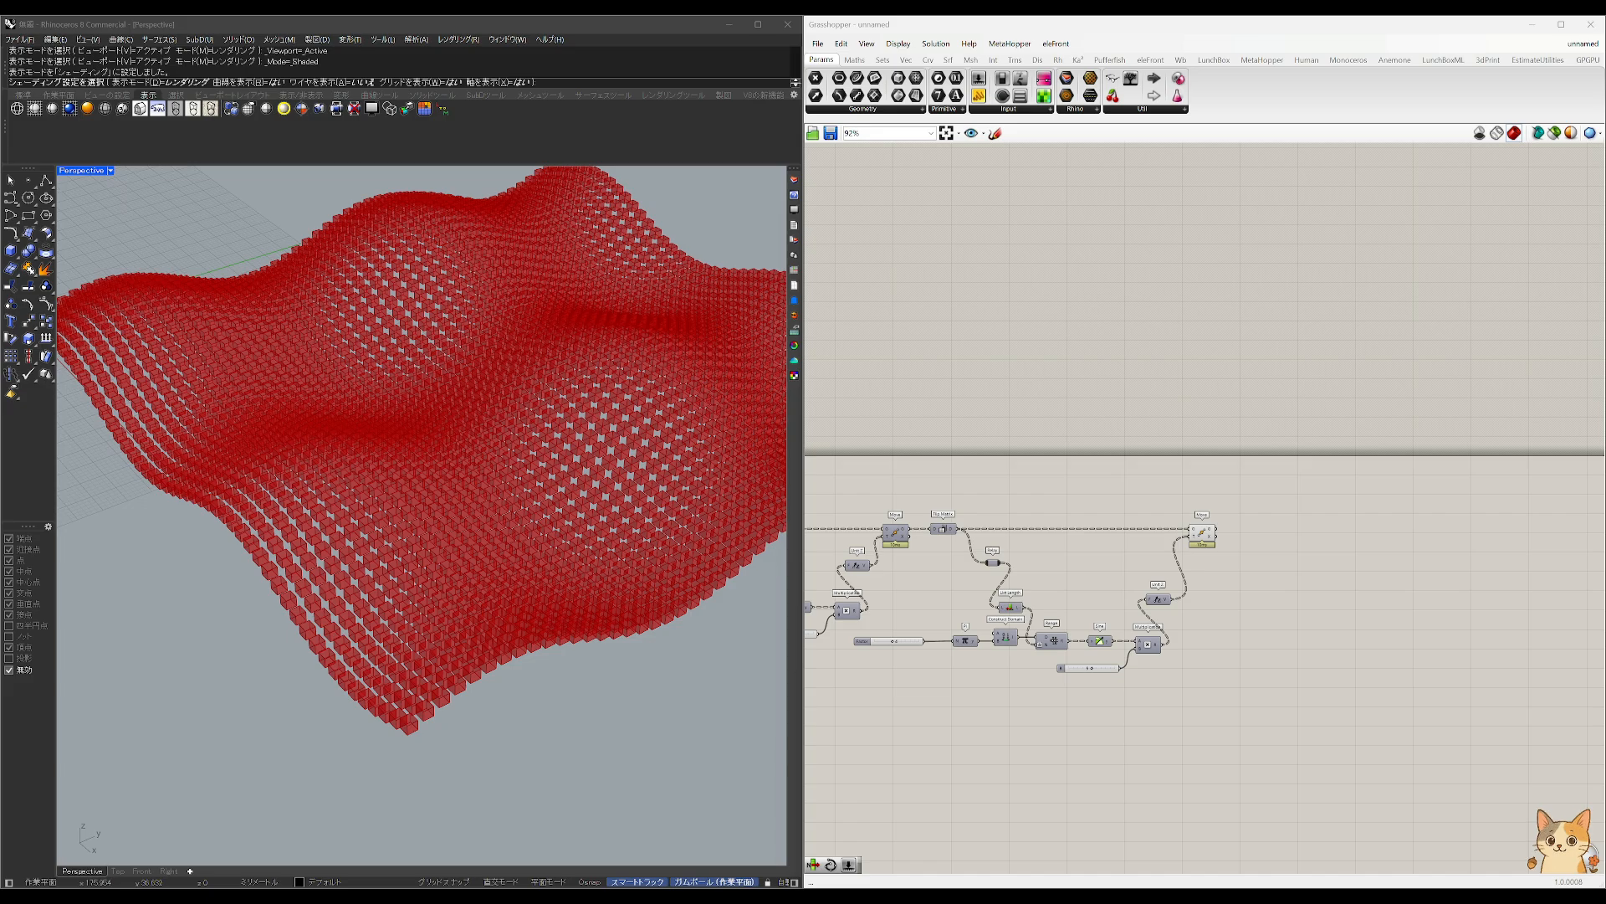
{"action": "right_click_drag", "start_coordinate": [980, 579], "coordinate": [1340, 604]}
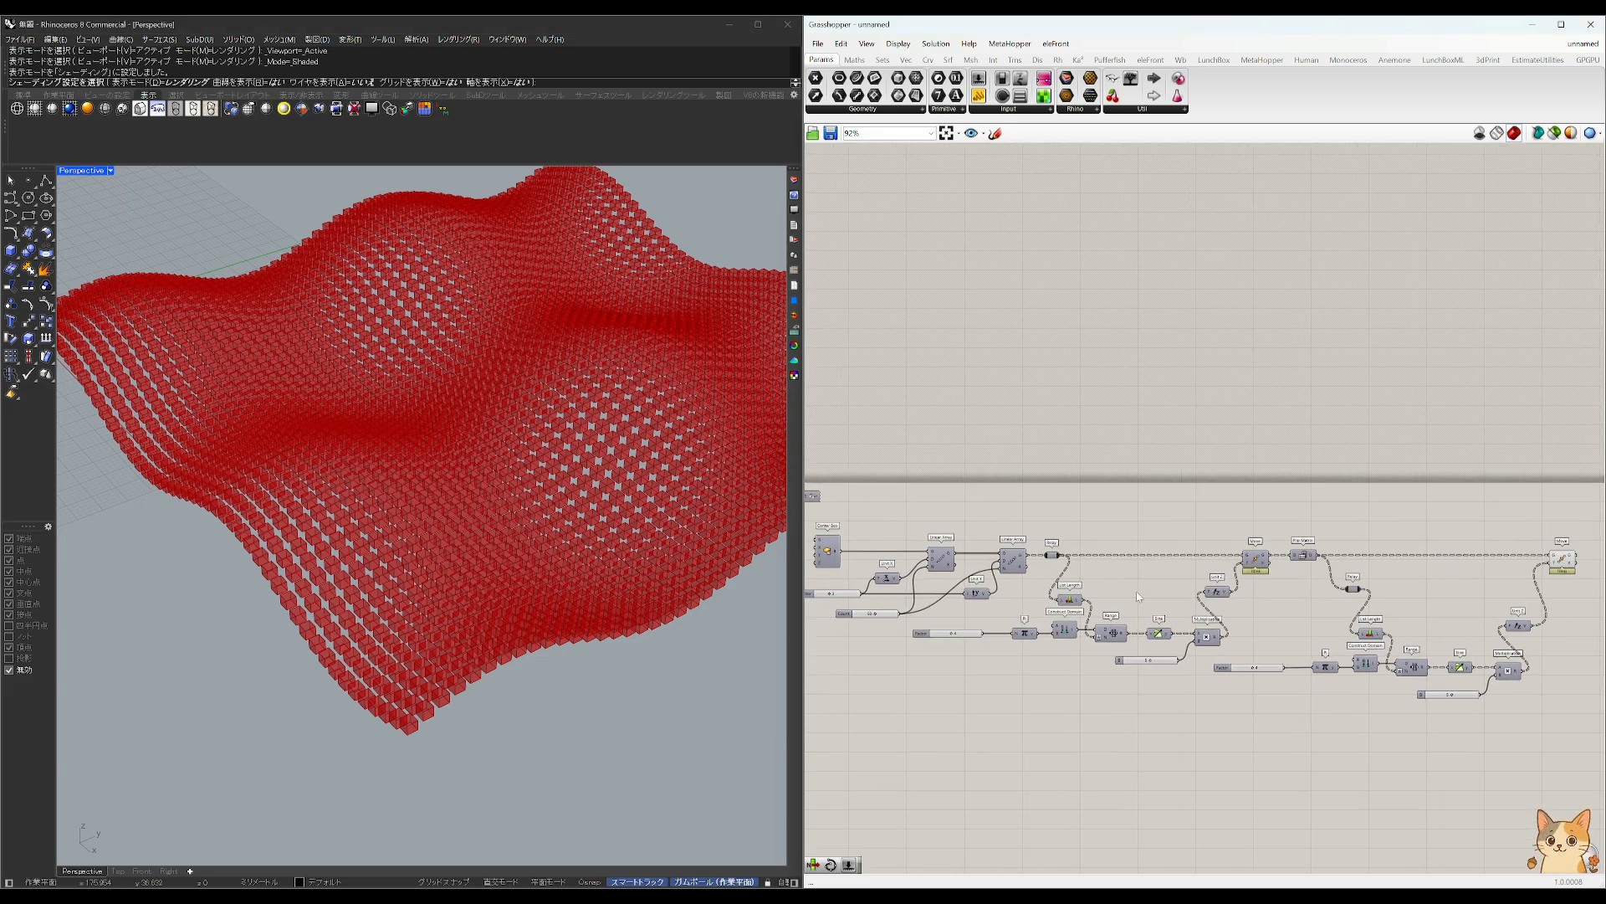
{"action": "scroll", "coordinate": [980, 584], "scroll_direction": "down", "scroll_amount": 4}
{"action": "scroll", "coordinate": [1205, 605], "scroll_direction": "up", "scroll_amount": 6}
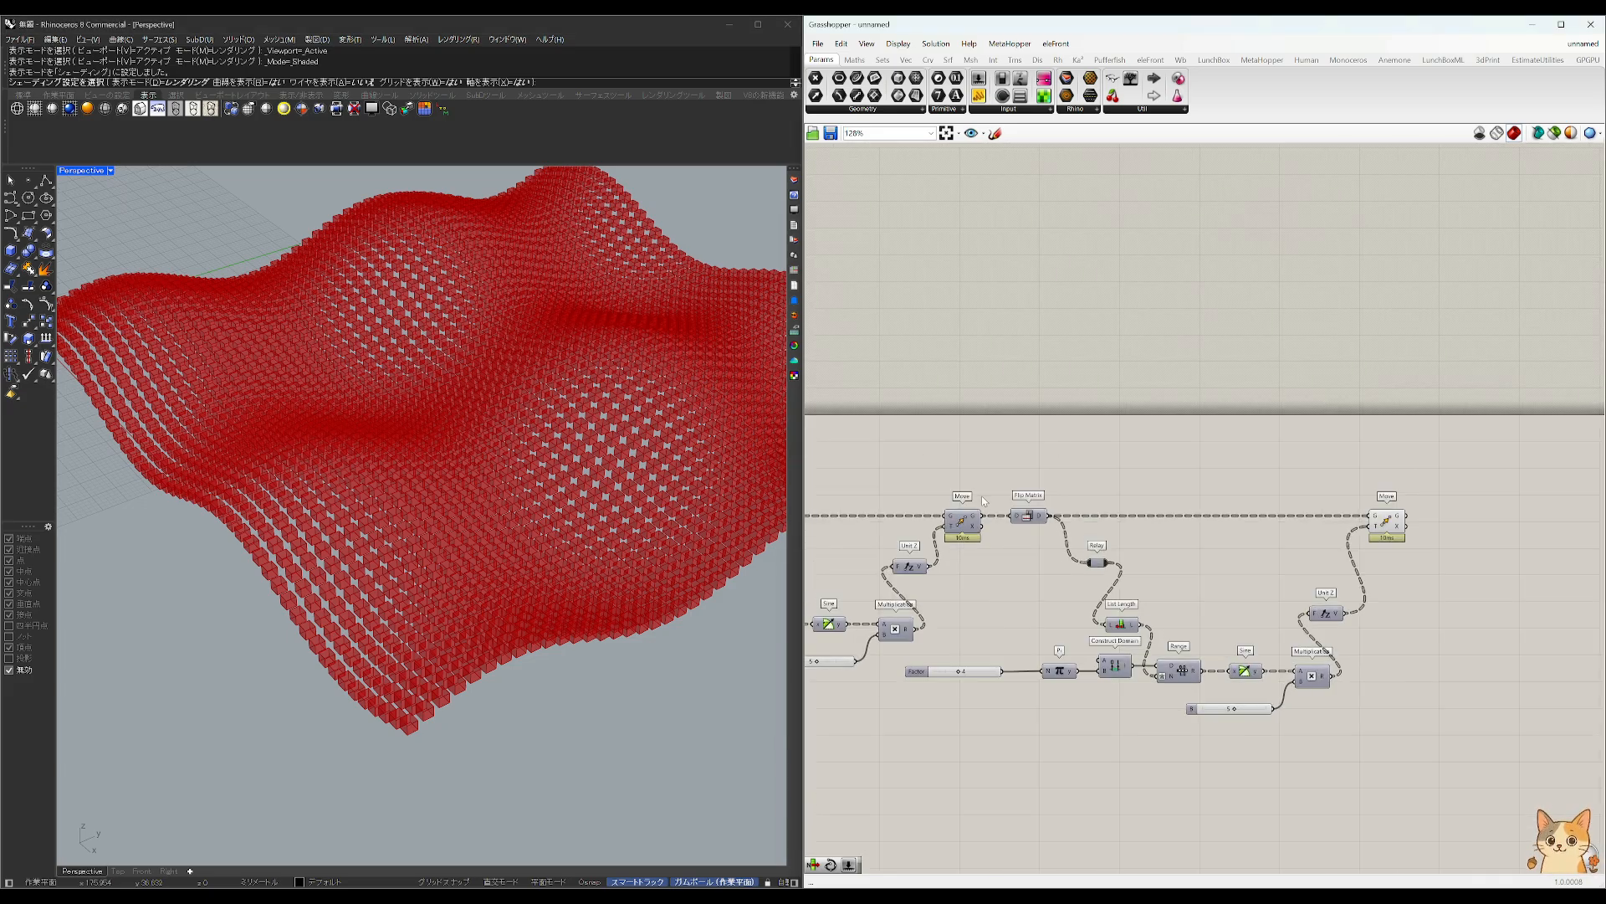
Step: Open a wide gap between the first Move and Flip Matrix by shifting Flip Matrix and everything after it away
{"action": "left_click_drag", "start_coordinate": [985, 461], "coordinate": [1263, 469], "text": "alt"}
{"action": "left_click_drag", "start_coordinate": [989, 674], "coordinate": [1286, 680]}
{"action": "scroll", "coordinate": [1054, 502], "scroll_direction": "down", "scroll_amount": 4}
{"action": "left_click_drag", "start_coordinate": [1014, 462], "coordinate": [1276, 467], "text": "alt"}
{"action": "right_click_drag", "start_coordinate": [1360, 562], "coordinate": [1020, 536]}
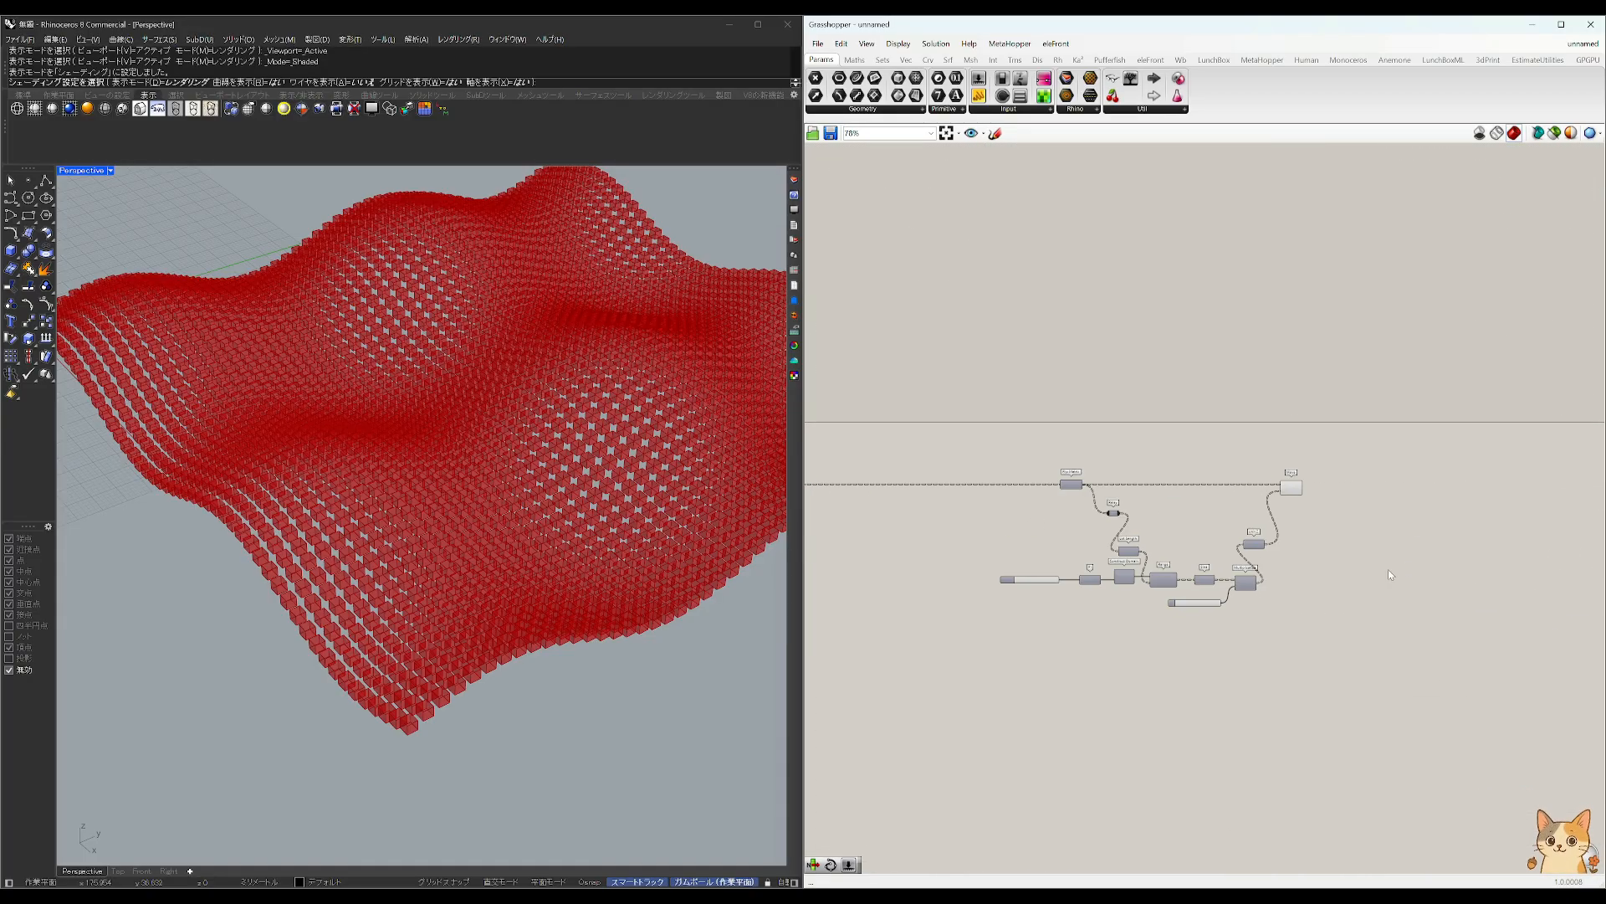
Step: Turn off the preview of the second Move and its Unit Z, and turn the first Move's preview back on
{"action": "left_click_drag", "start_coordinate": [1404, 566], "coordinate": [1214, 410]}
{"action": "middle_click", "coordinate": [1206, 398]}
{"action": "left_click", "coordinate": [1245, 357]}
{"action": "scroll", "coordinate": [931, 569], "scroll_direction": "up", "scroll_amount": 5}
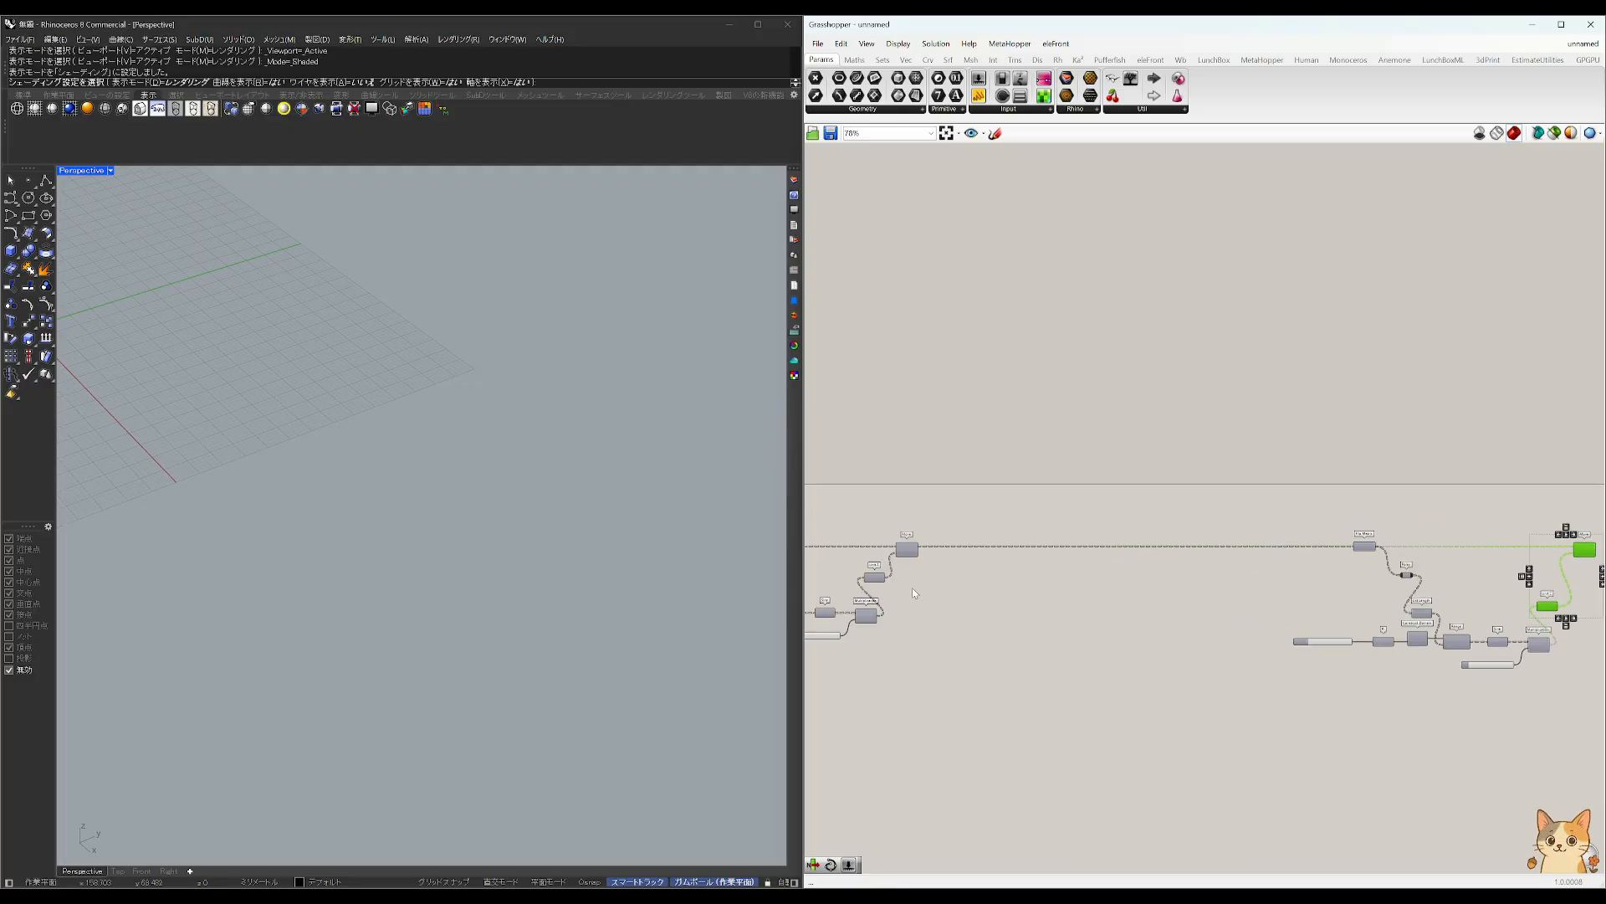
{"action": "left_click_drag", "start_coordinate": [927, 567], "coordinate": [925, 564]}
{"action": "middle_click", "coordinate": [919, 495]}
{"action": "left_click", "coordinate": [938, 475]}
{"action": "scroll", "coordinate": [602, 427], "scroll_direction": "down", "scroll_amount": 3}
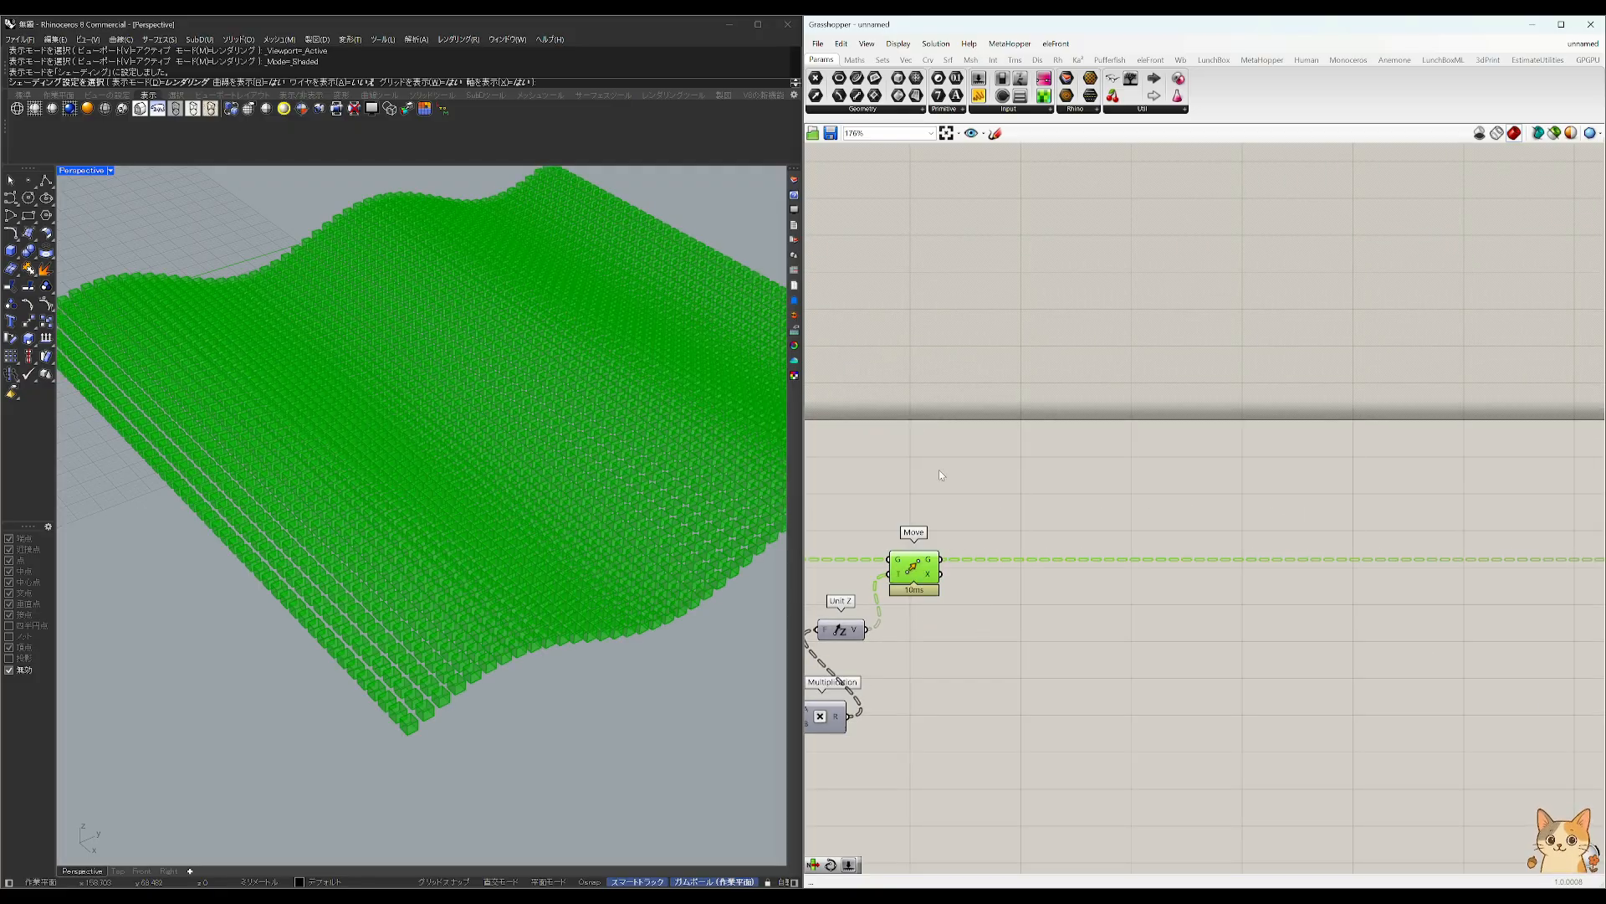
{"action": "left_click", "coordinate": [990, 601]}
Step: Duplicate the Factor slider, Pi, Construct Domain, List Length and Range past the first Move, and feed List Length from a Relay on Move's output
{"action": "scroll", "coordinate": [972, 648], "scroll_direction": "down", "scroll_amount": 5}
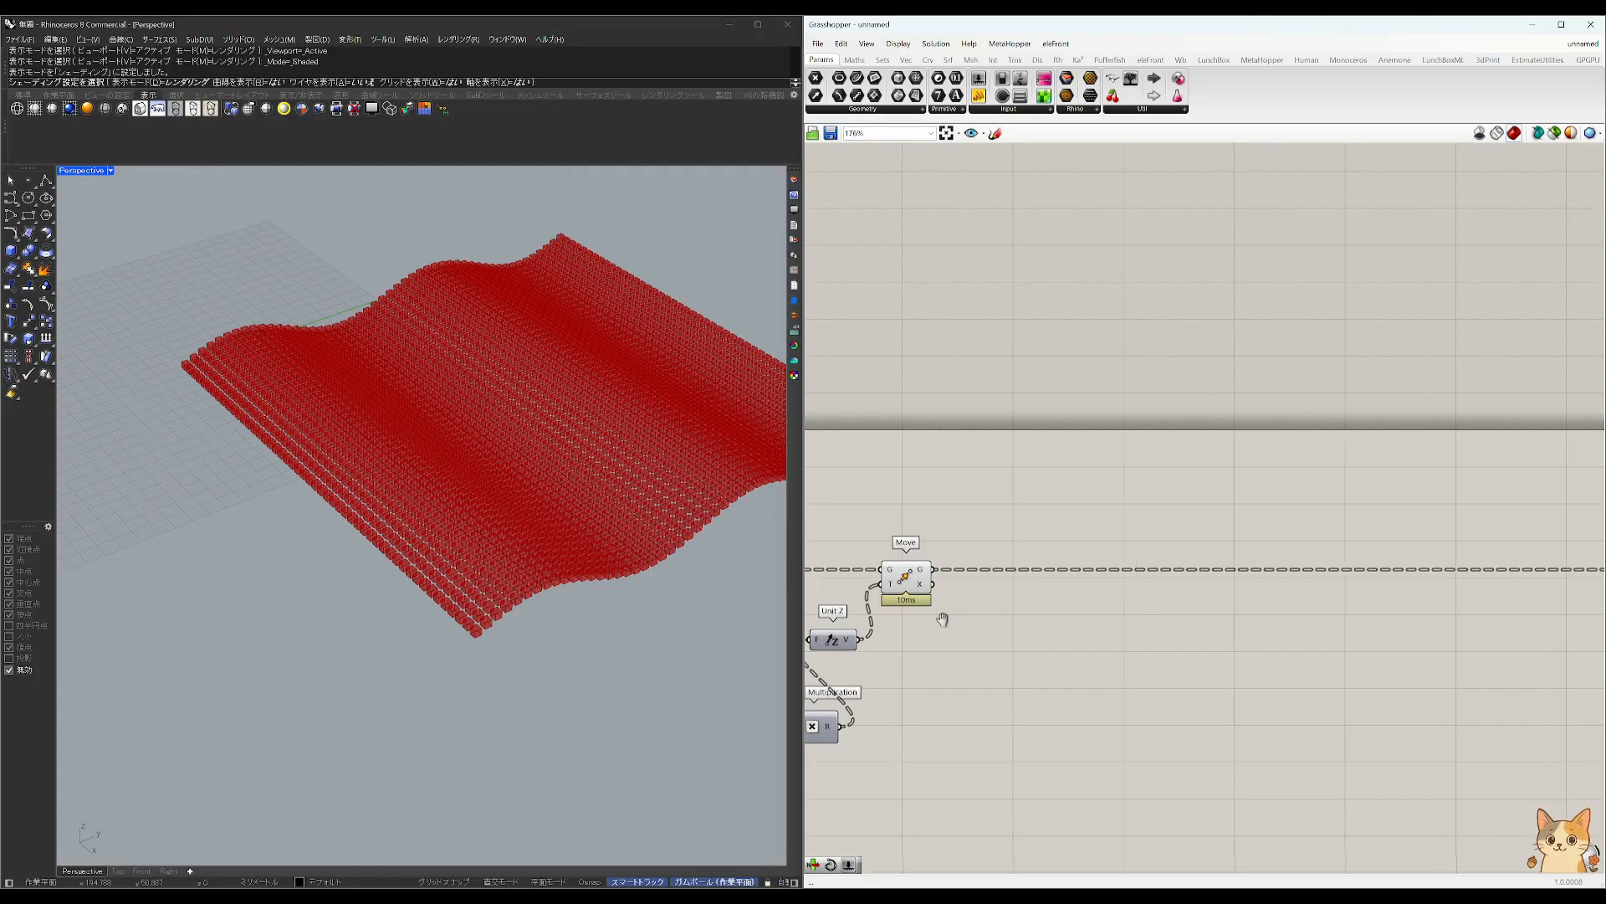
{"action": "scroll", "coordinate": [991, 629], "scroll_direction": "up", "scroll_amount": 2}
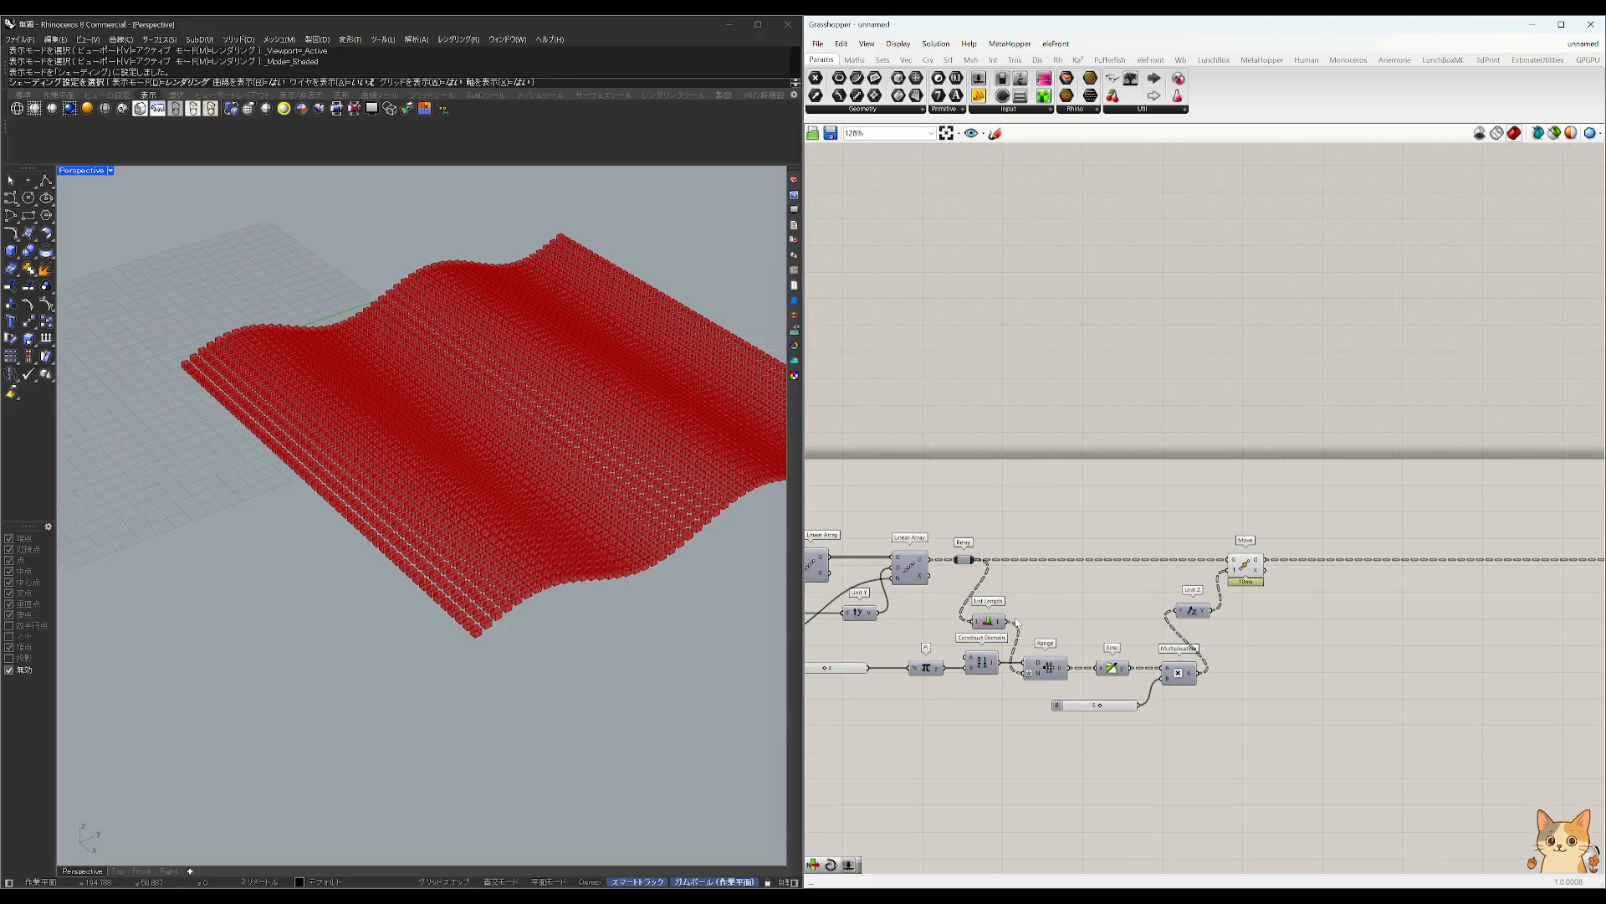
{"action": "left_click_drag", "start_coordinate": [1041, 699], "coordinate": [908, 609]}
{"action": "left_click", "coordinate": [838, 672], "text": "shift"}
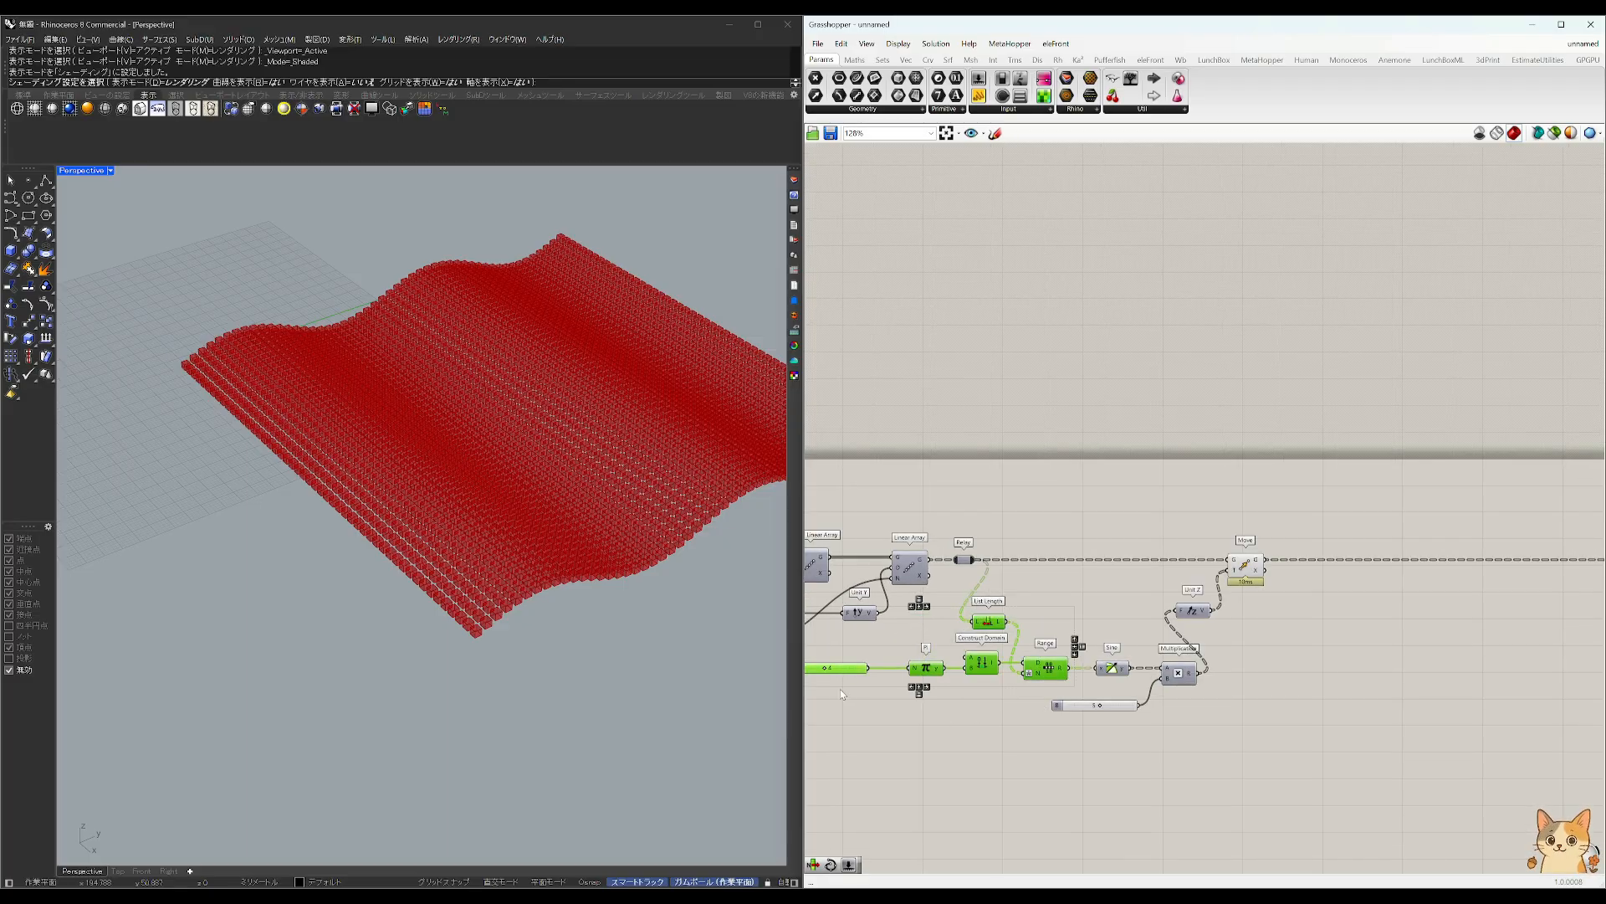
{"action": "left_click_drag", "start_coordinate": [837, 672], "coordinate": [844, 679]}
{"action": "left_click_drag", "start_coordinate": [995, 630], "coordinate": [1347, 673]}
{"action": "right_click_drag", "start_coordinate": [1348, 673], "coordinate": [1101, 632]}
{"action": "left_click_drag", "start_coordinate": [1103, 634], "coordinate": [1133, 634]}
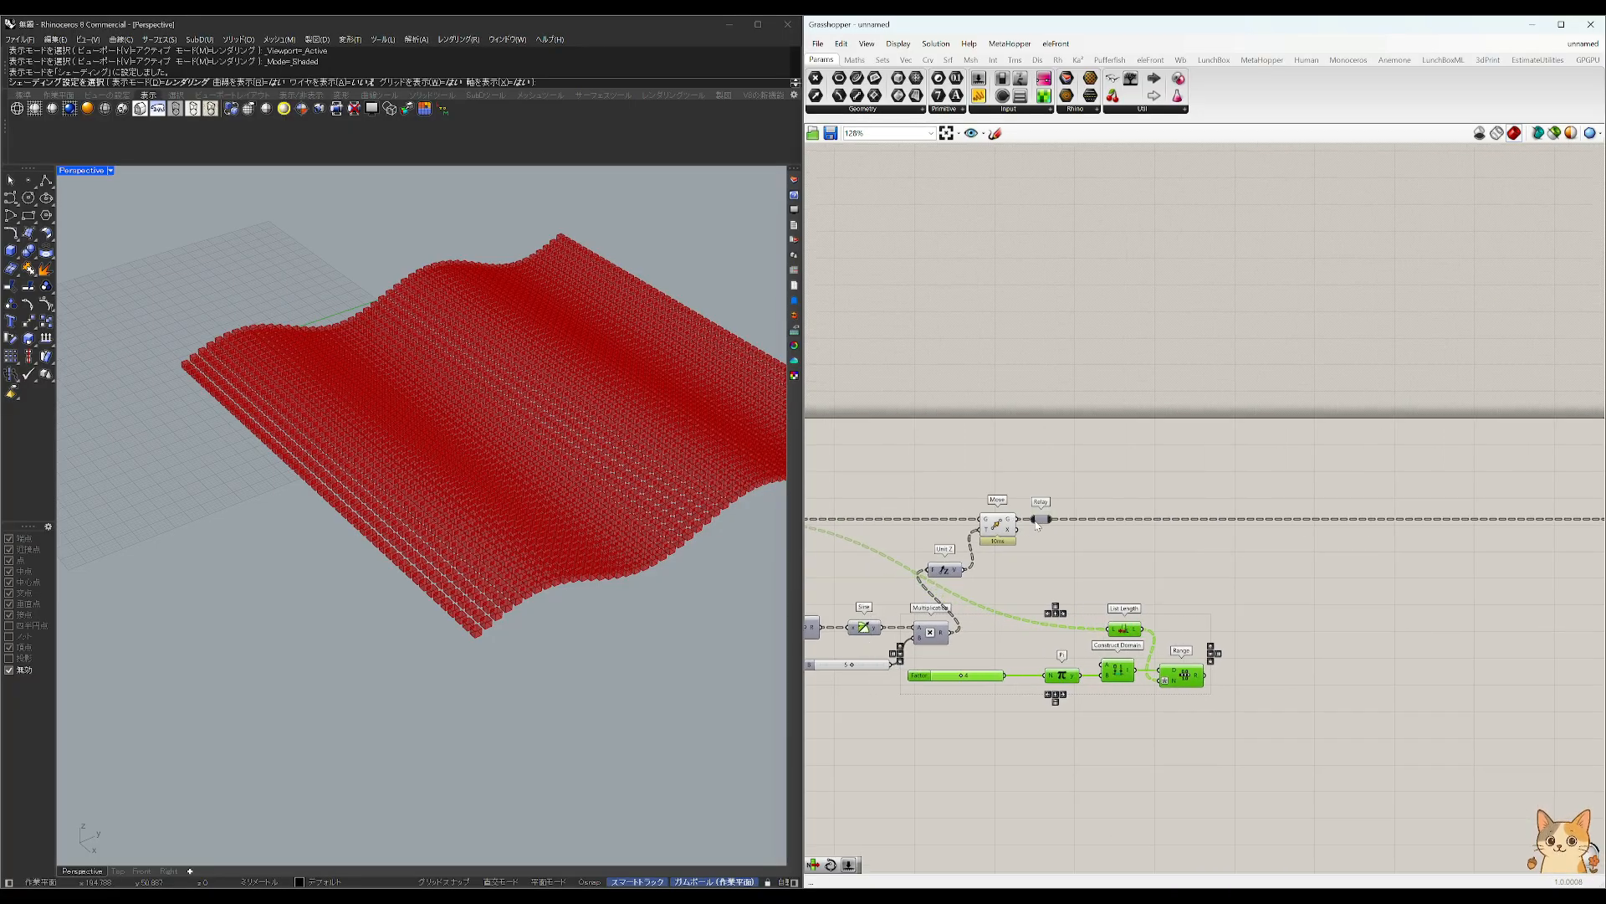
{"action": "left_click_drag", "start_coordinate": [1052, 519], "coordinate": [1111, 629]}
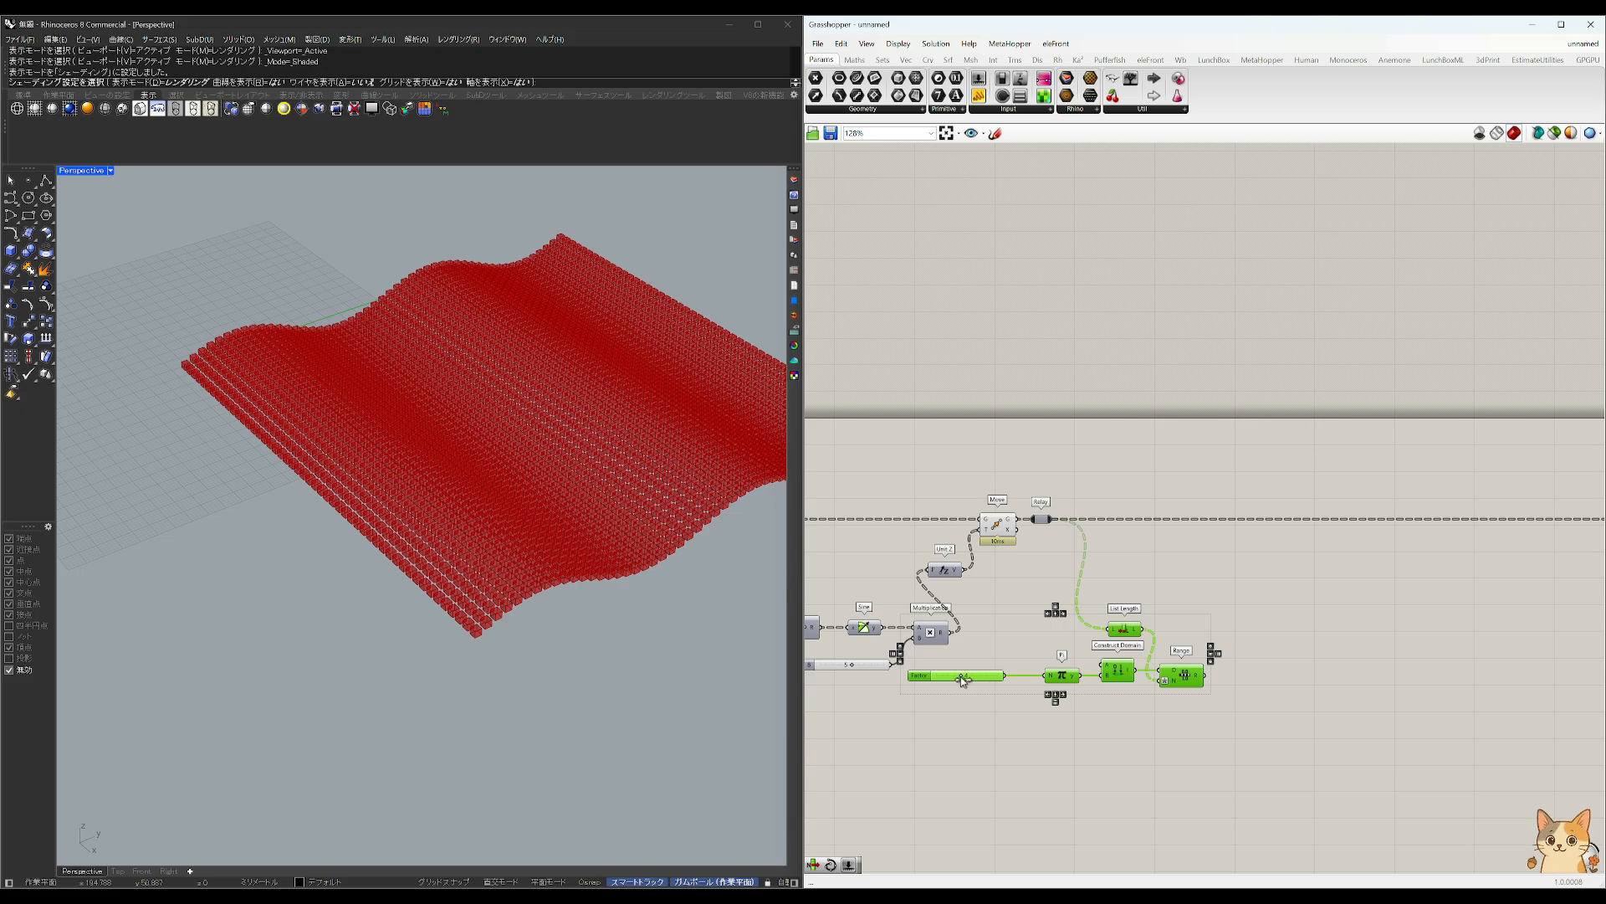
Step: Set the copied Factor slider to 1 and place it closer to Pi
{"action": "left_click", "coordinate": [973, 702]}
{"action": "left_click_drag", "start_coordinate": [979, 677], "coordinate": [1004, 675]}
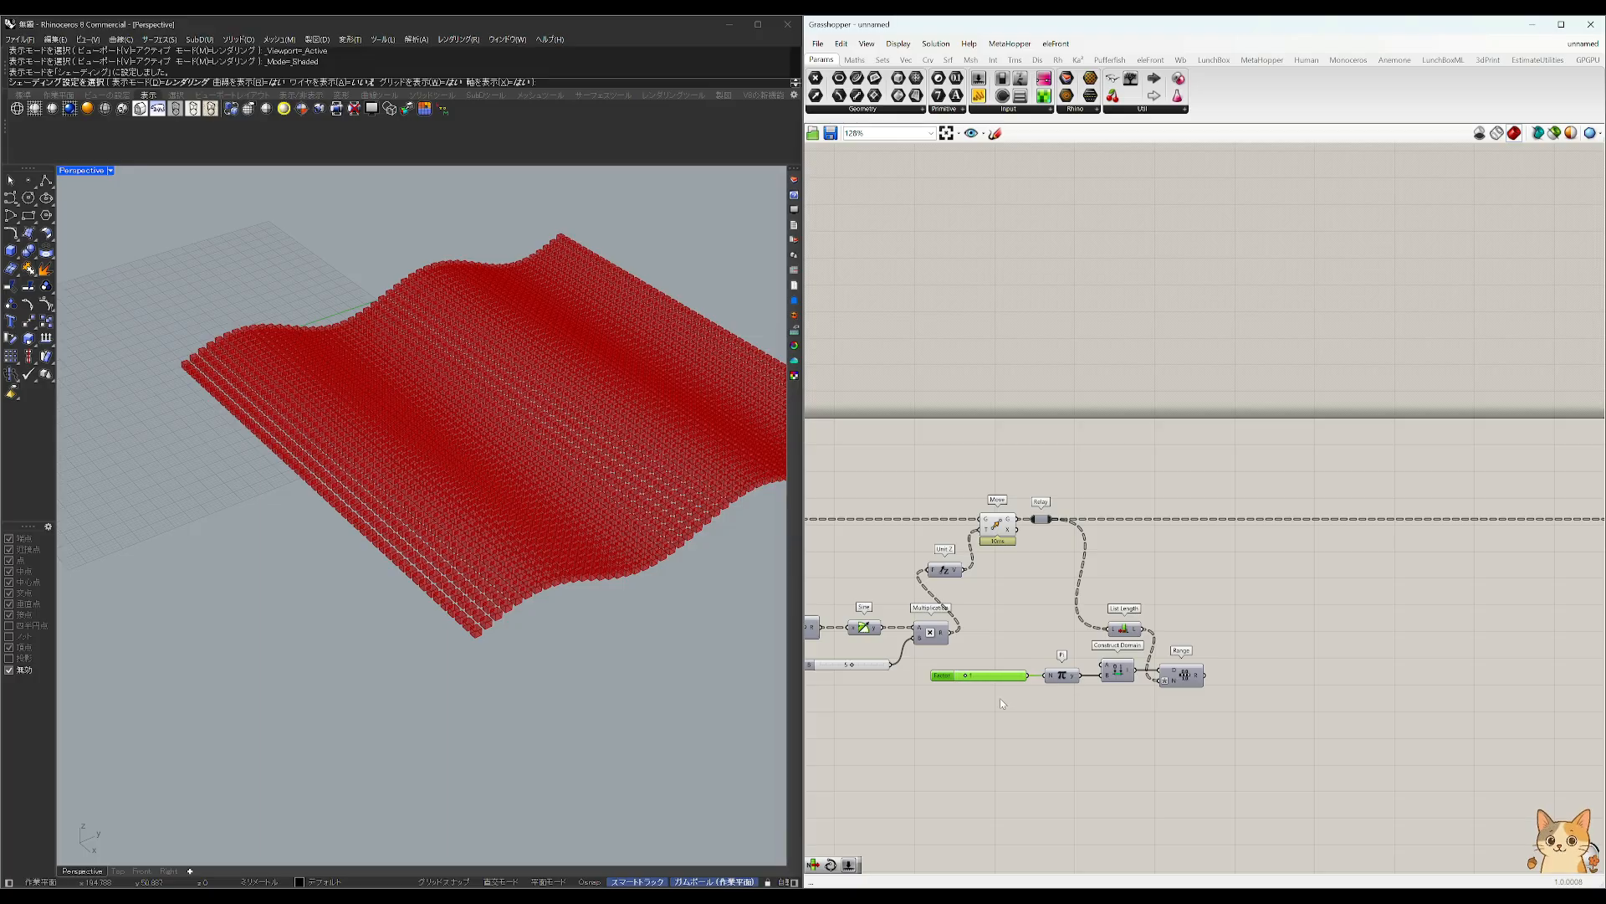
{"action": "left_click_drag", "start_coordinate": [1223, 721], "coordinate": [984, 666]}
{"action": "left_click", "coordinate": [1156, 711]}
Step: Add a Rotate component after the first Move and connect the Relay to its G input
{"action": "right_click_drag", "start_coordinate": [1210, 618], "coordinate": [1153, 601]}
{"action": "double_click", "coordinate": [1149, 578]}
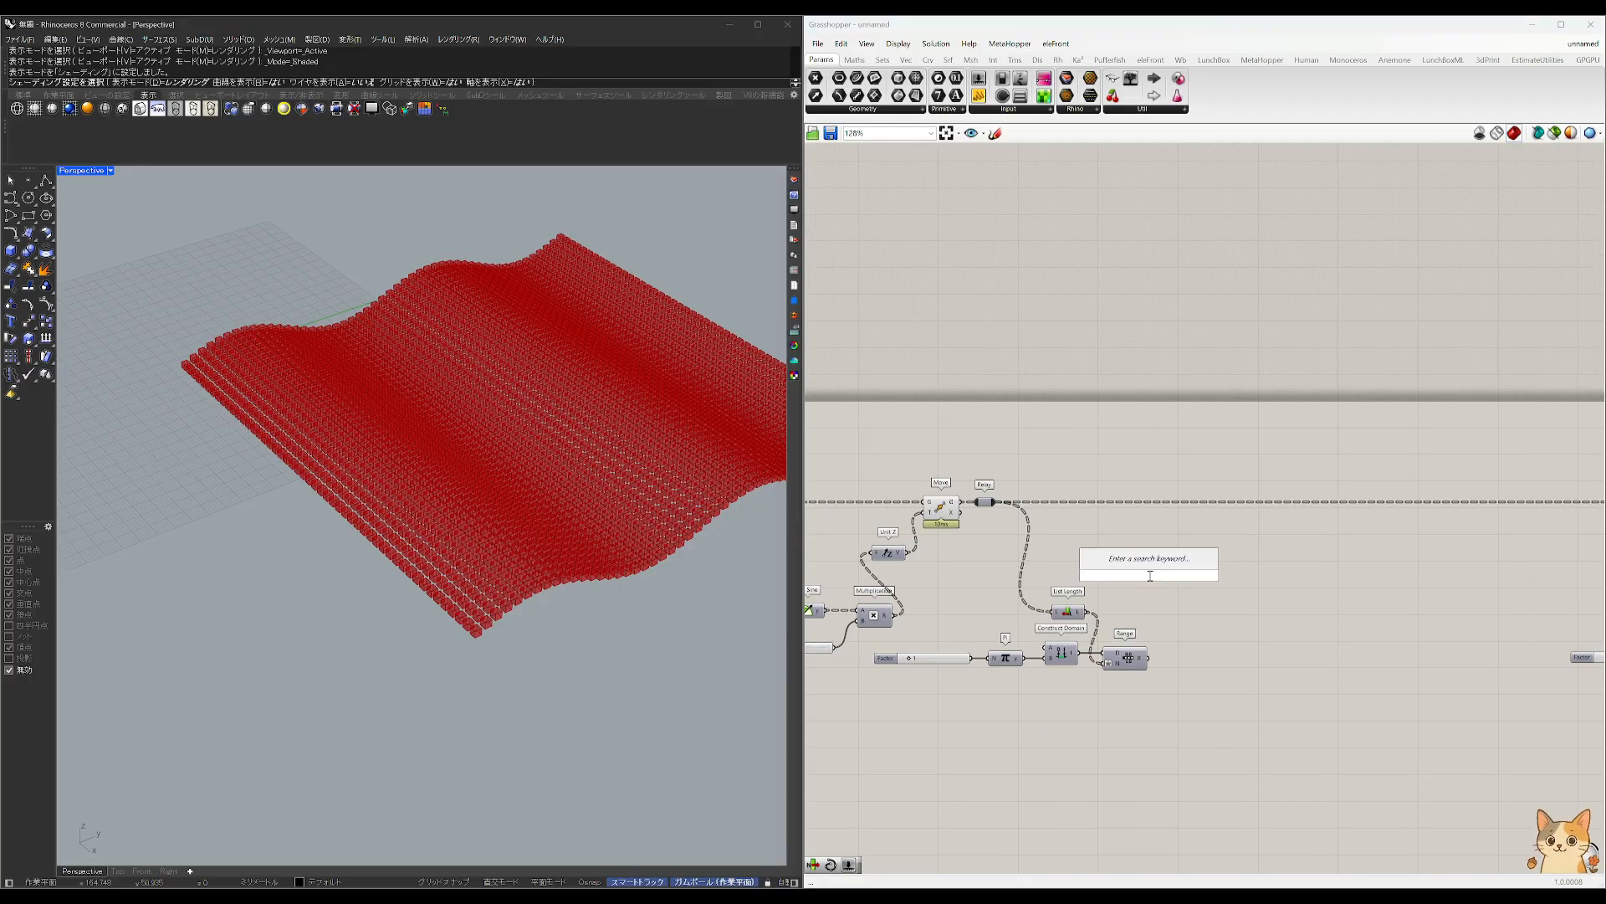
{"action": "type", "text": "rotate"}
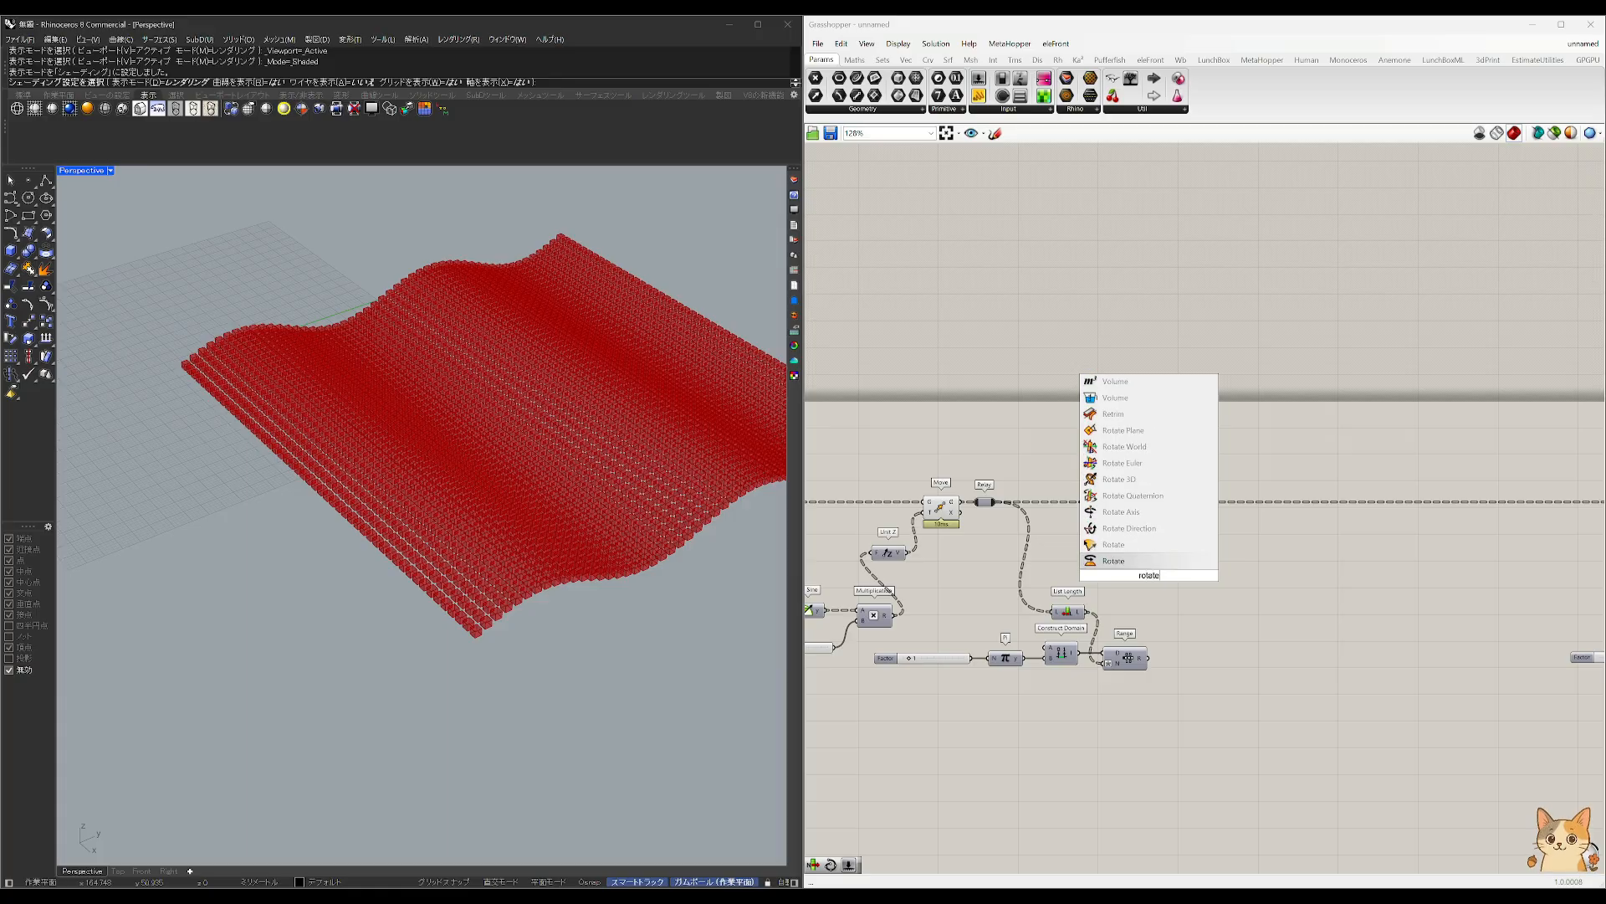
{"action": "key", "text": "Return"}
{"action": "left_click_drag", "start_coordinate": [996, 502], "coordinate": [1278, 504]}
Step: Add a Volume component between the Relay and Rotate, and connect the Relay to its G input
{"action": "double_click", "coordinate": [1068, 465]}
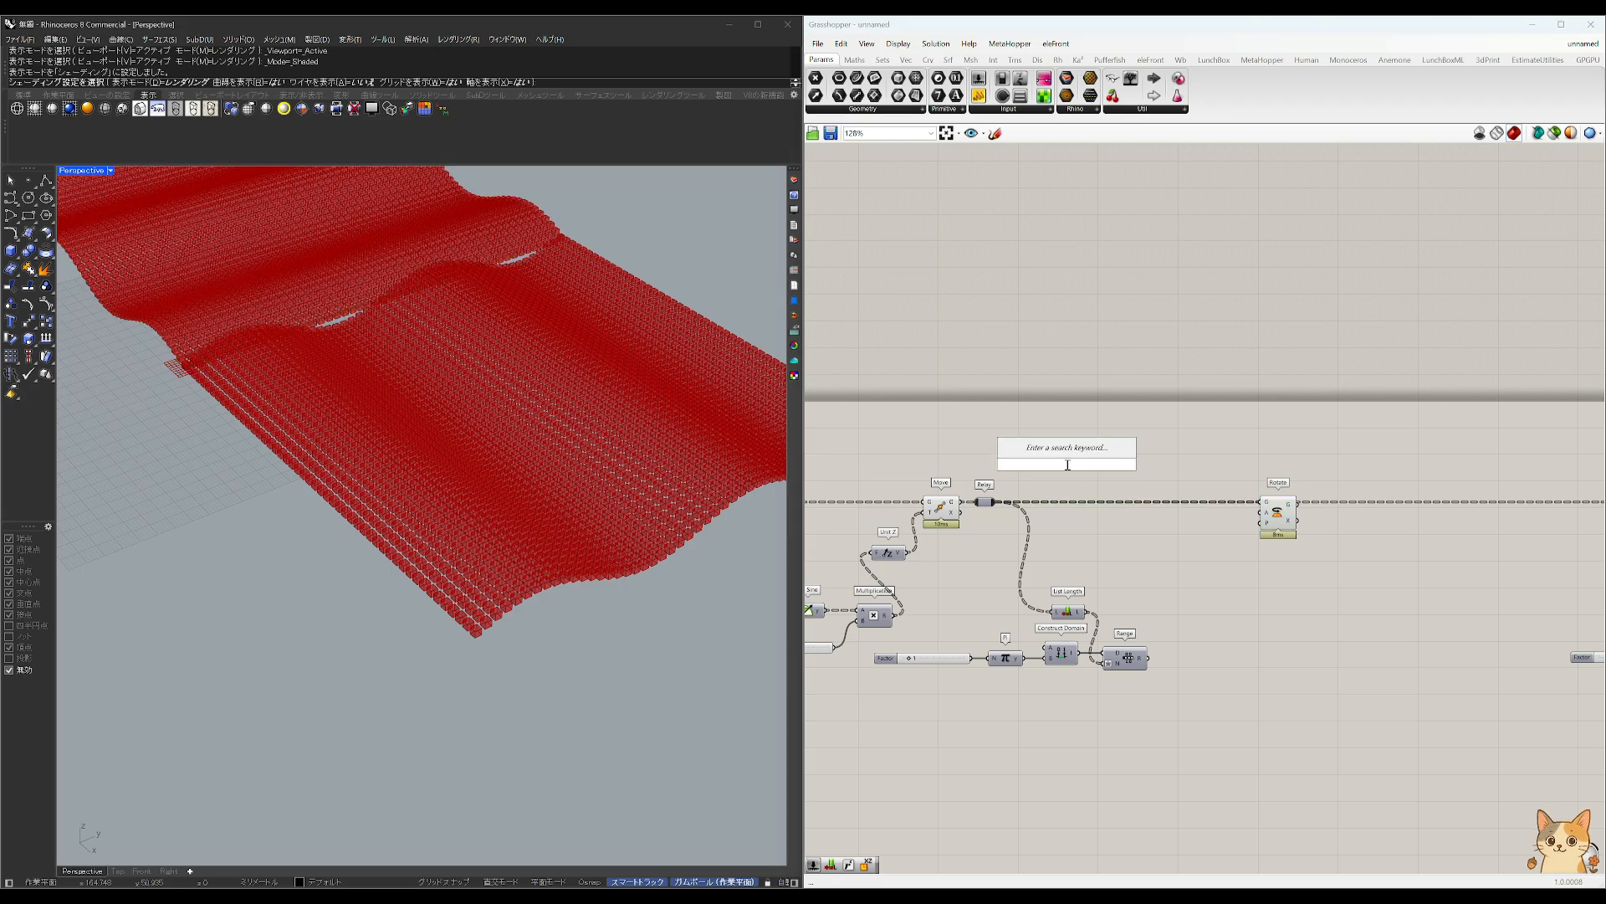
{"action": "type", "text": "volume"}
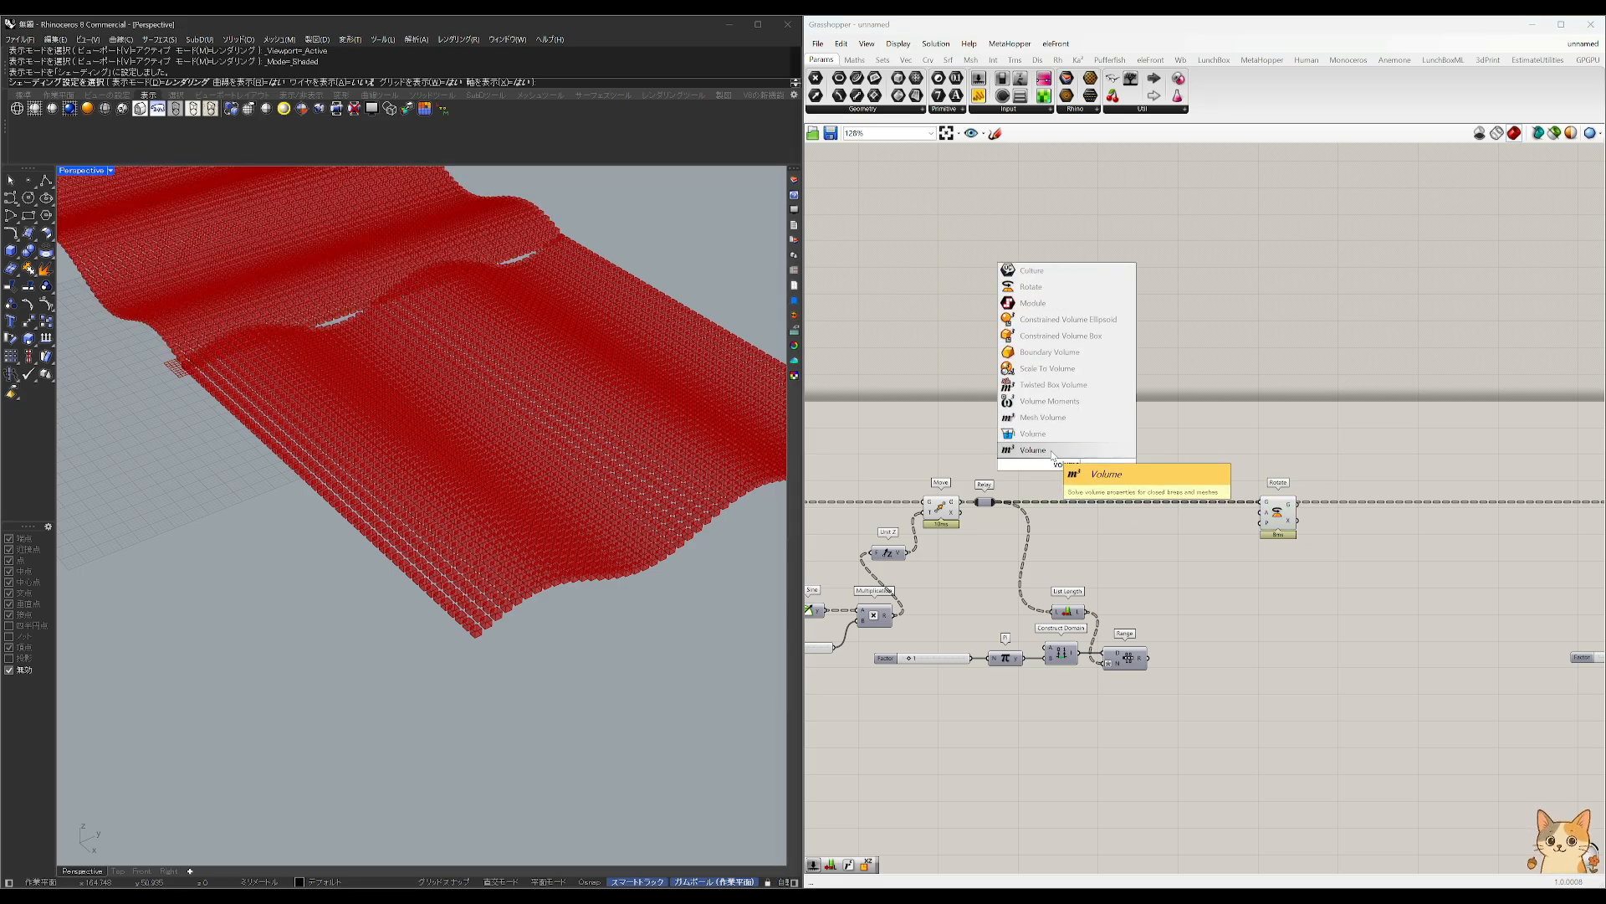
{"action": "key", "text": "Return"}
{"action": "left_click_drag", "start_coordinate": [1002, 502], "coordinate": [1146, 531]}
Step: Add an XZ Plane at Volume's centroids, connect it to Rotate's P input, and connect Range to Rotate's A input
{"action": "double_click", "coordinate": [1184, 570]}
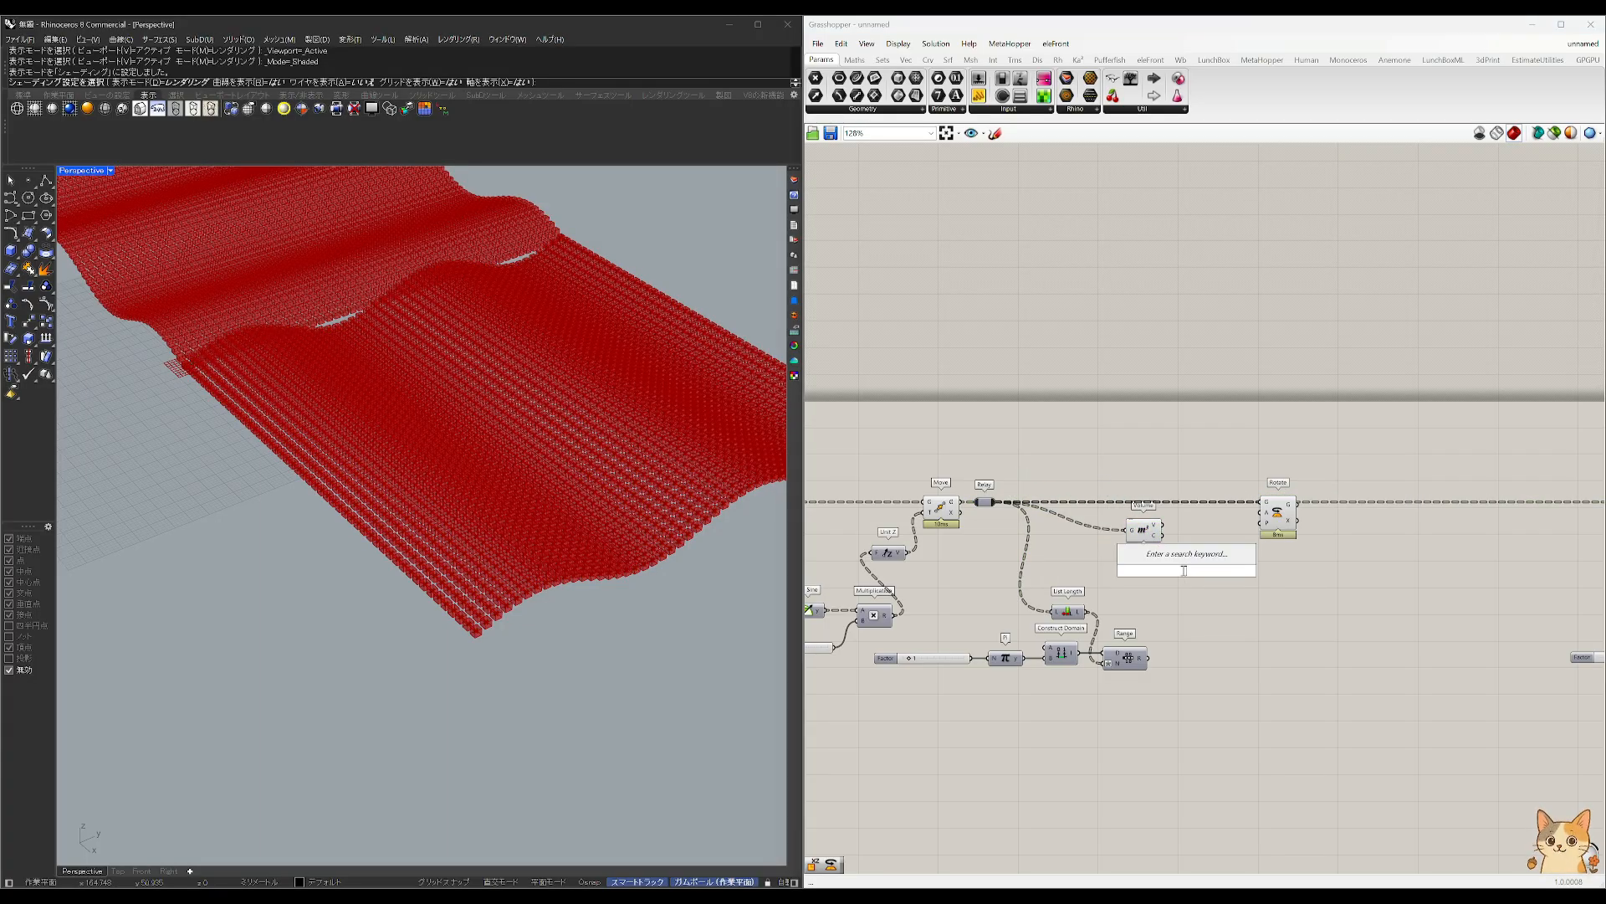
{"action": "type", "text": "xz"}
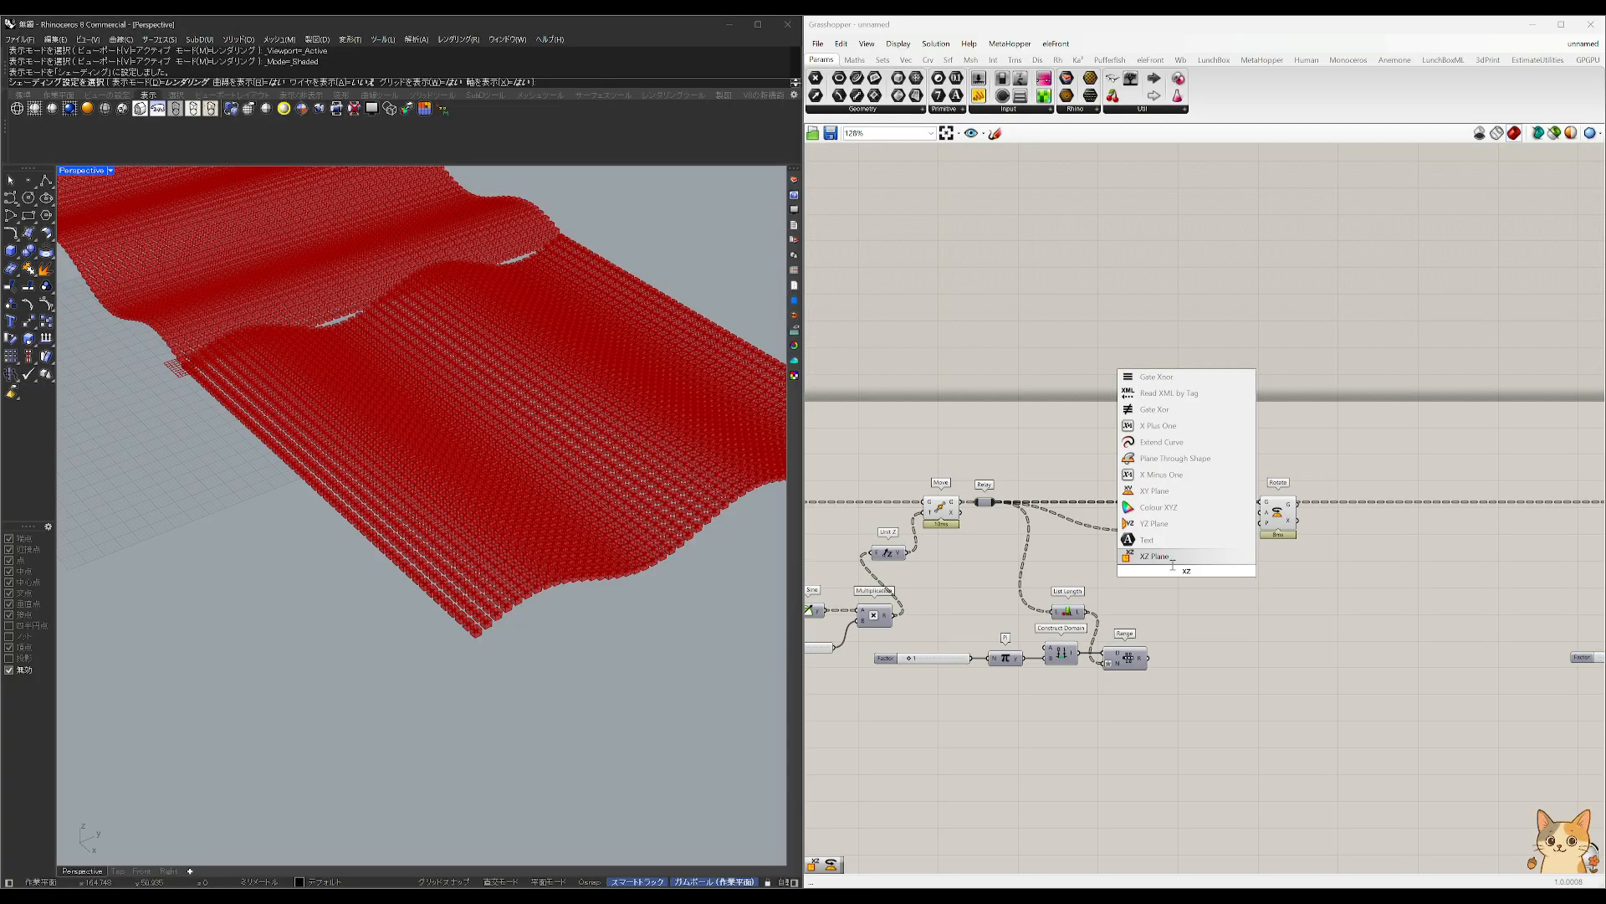
{"action": "key", "text": "Return"}
{"action": "left_click_drag", "start_coordinate": [1187, 571], "coordinate": [1151, 649]}
Step: Turn off the preview of the first Move, Volume, XZ Plane and the neighbouring components before Rotate
{"action": "left_click_drag", "start_coordinate": [1214, 466], "coordinate": [853, 634]}
{"action": "middle_click", "coordinate": [946, 552]}
{"action": "left_click", "coordinate": [984, 513]}
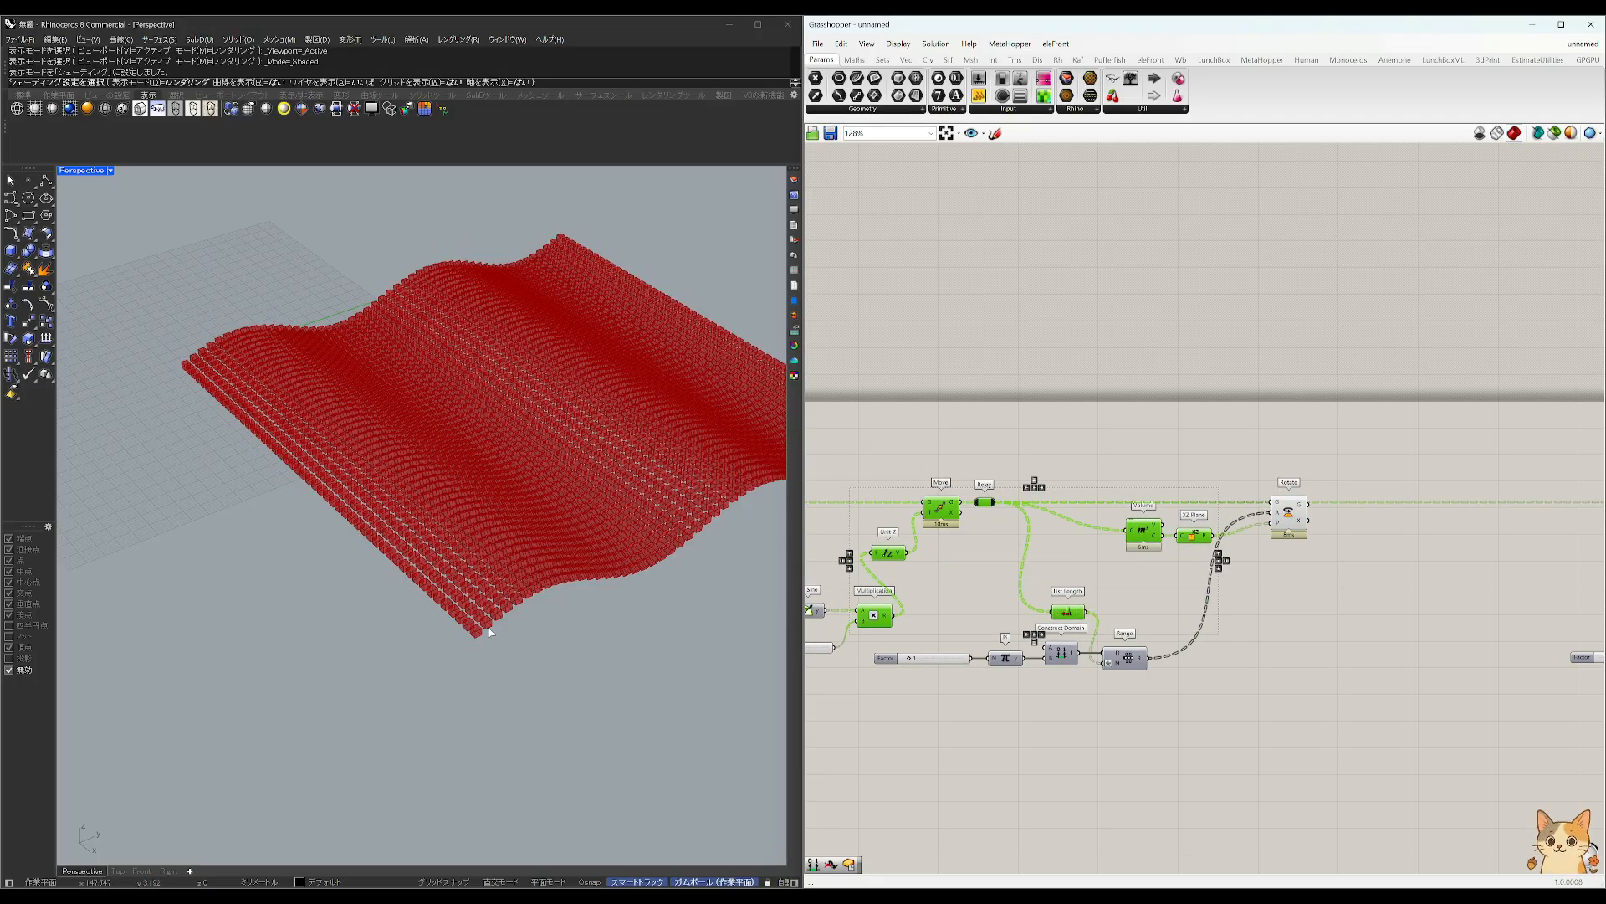
Step: Examine how the boxes rotate along the wave from several angles and distances in the viewport
{"action": "scroll", "coordinate": [485, 635], "scroll_direction": "up", "scroll_amount": 2}
{"action": "right_click_drag", "start_coordinate": [500, 616], "coordinate": [671, 571]}
{"action": "right_click_drag", "start_coordinate": [703, 342], "coordinate": [385, 744]}
{"action": "scroll", "coordinate": [452, 645], "scroll_direction": "up", "scroll_amount": 4}
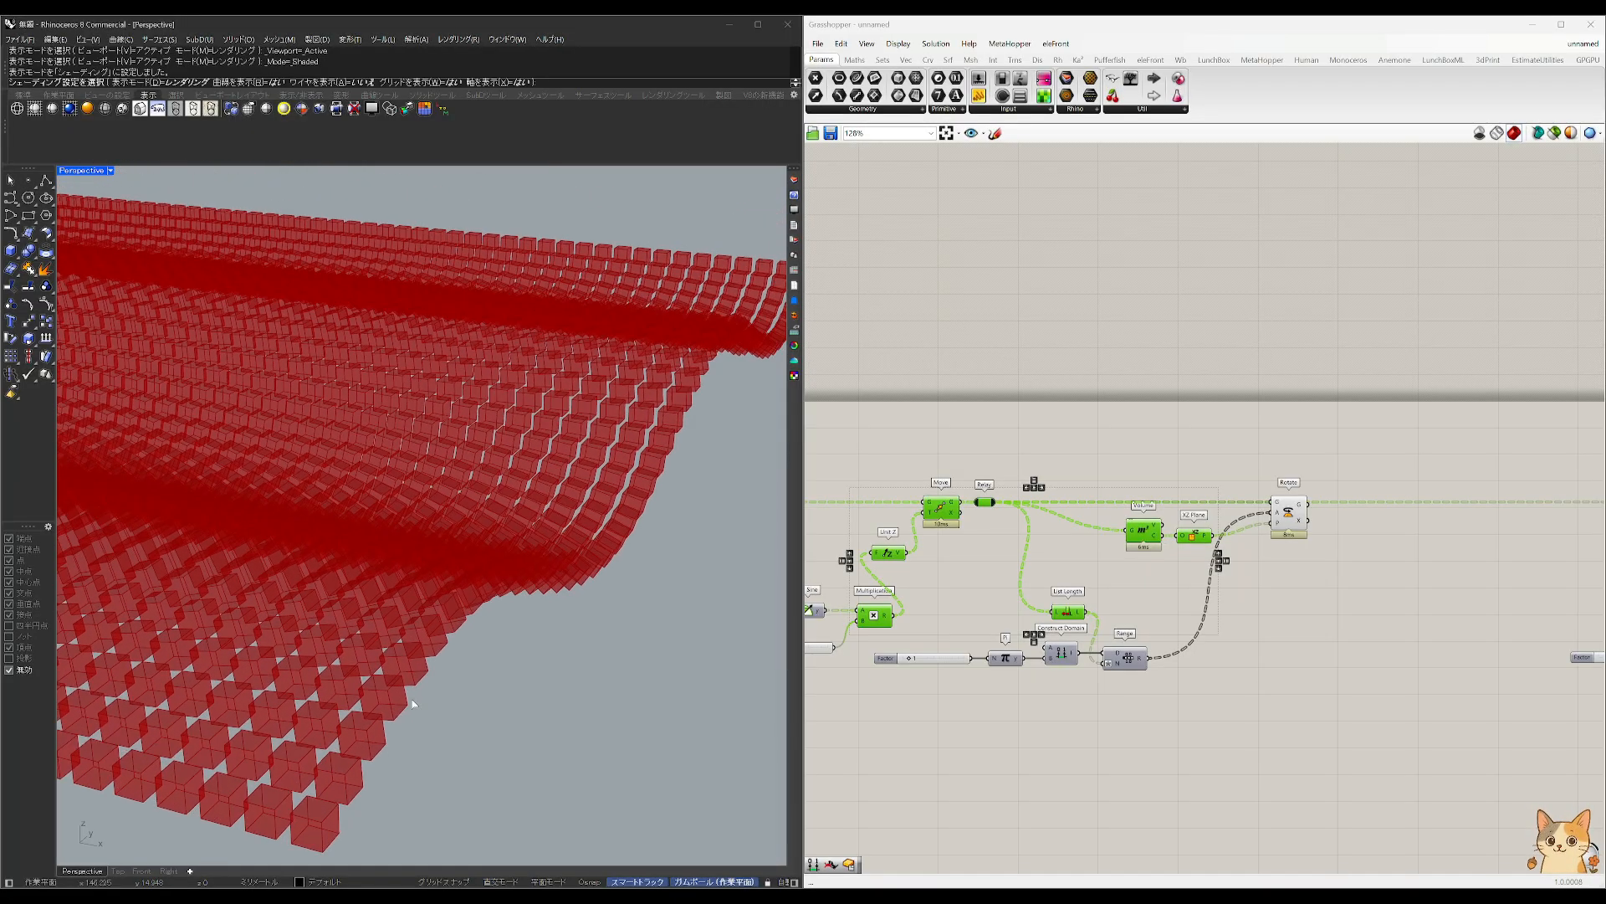
{"action": "scroll", "coordinate": [368, 741], "scroll_direction": "down", "scroll_amount": 4}
{"action": "scroll", "coordinate": [715, 372], "scroll_direction": "up", "scroll_amount": 3}
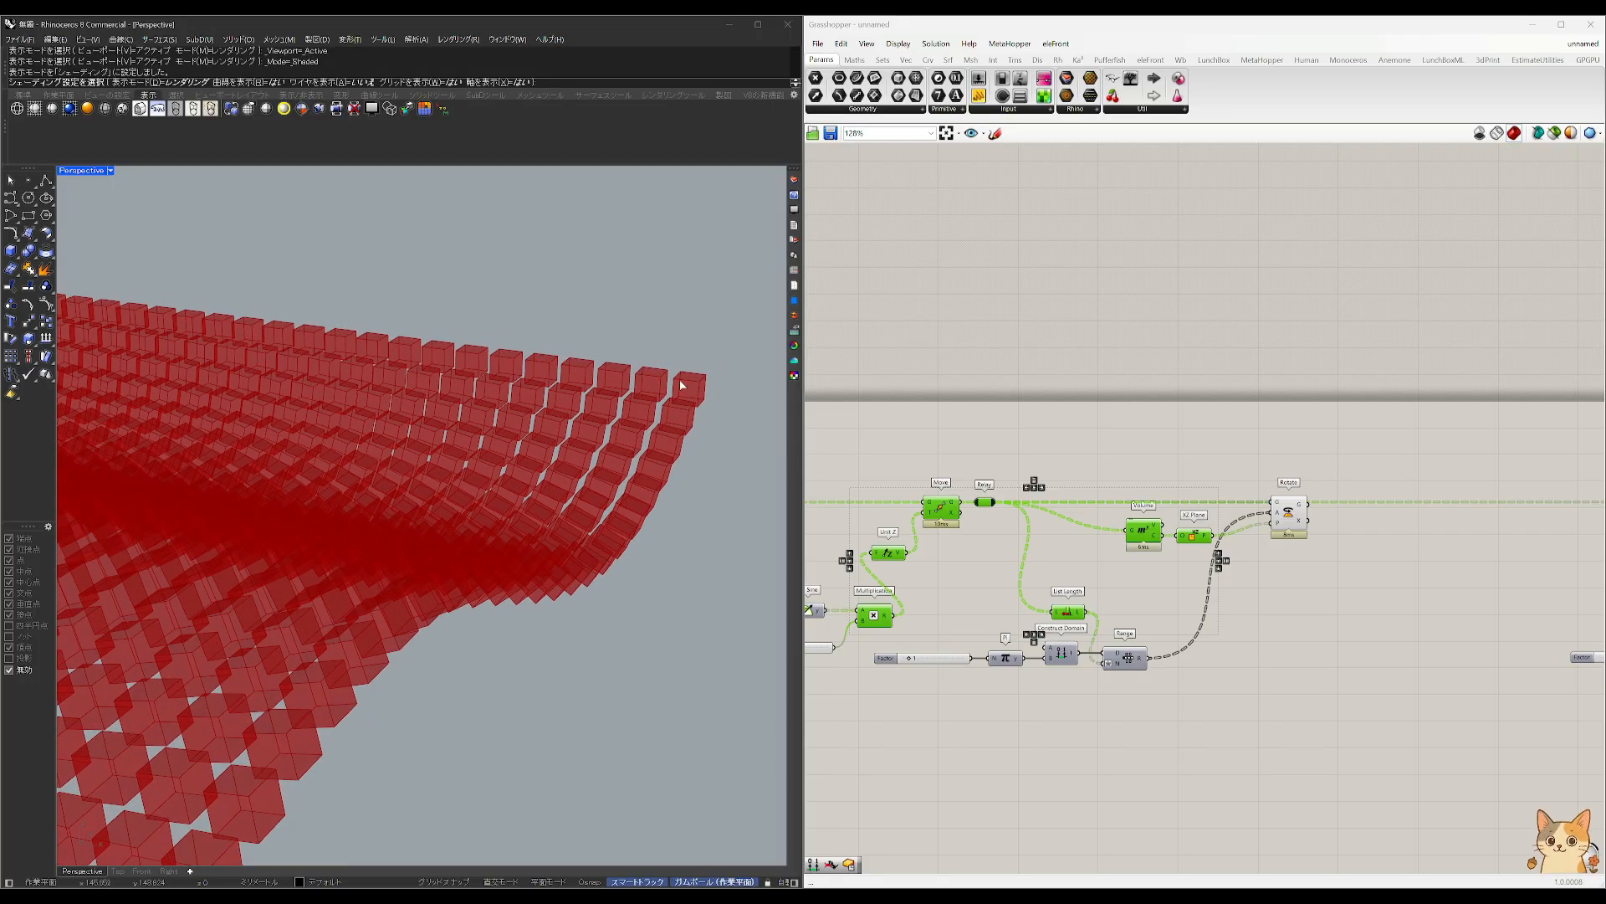
{"action": "scroll", "coordinate": [682, 397], "scroll_direction": "down", "scroll_amount": 5}
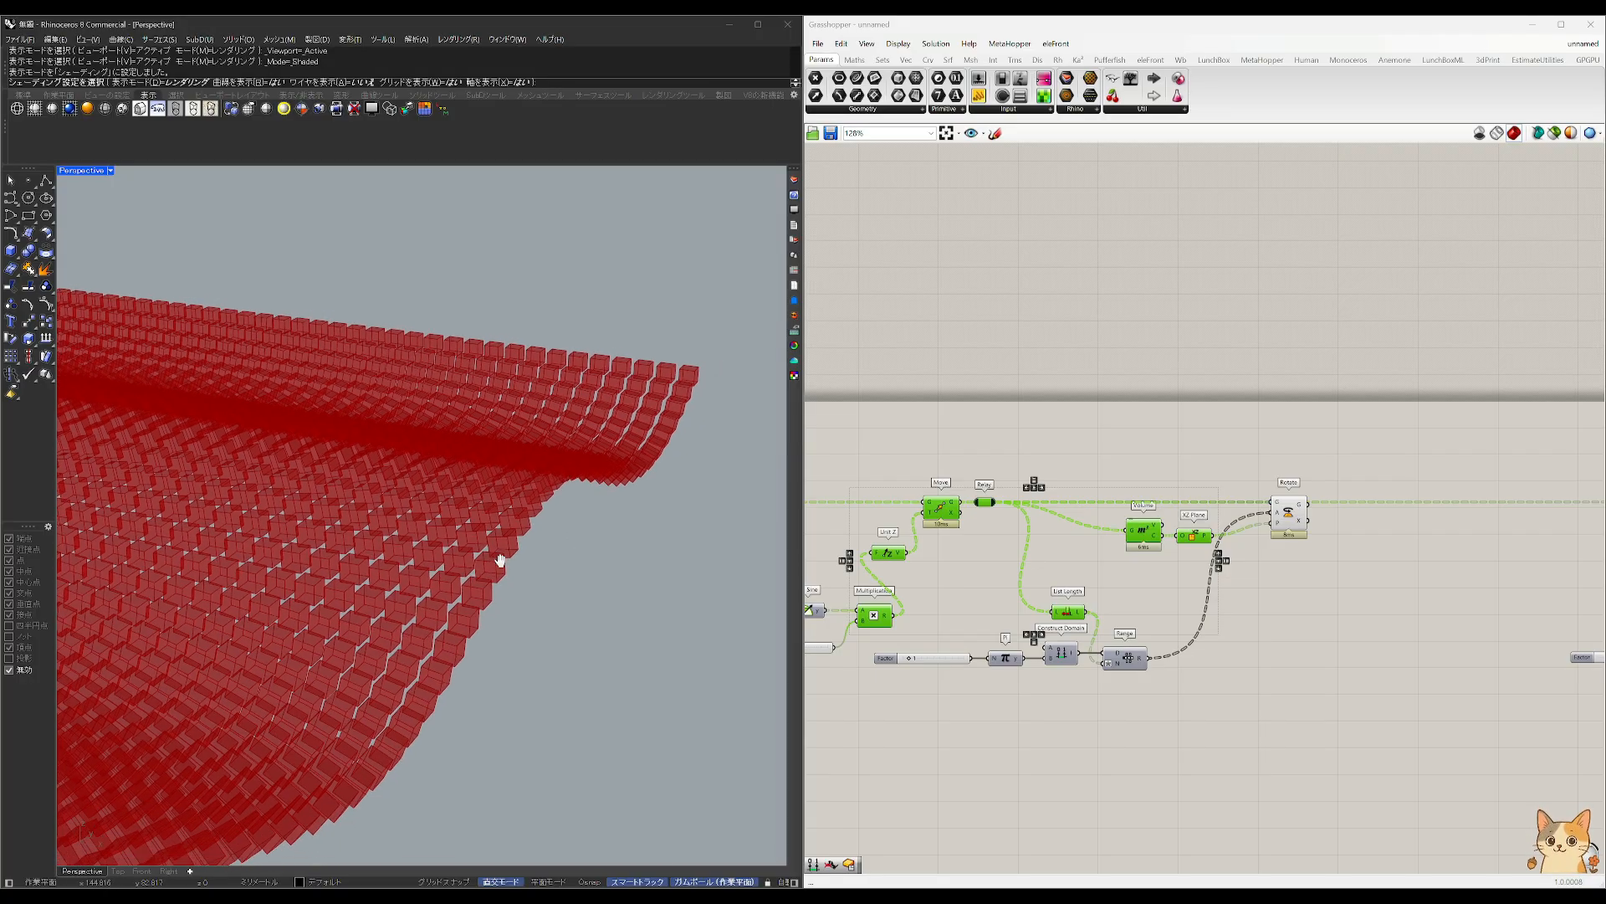
{"action": "scroll", "coordinate": [512, 606], "scroll_direction": "up", "scroll_amount": 2}
Step: Set the Factor slider feeding the rotation's Pi component to 2
{"action": "scroll", "coordinate": [886, 663], "scroll_direction": "up", "scroll_amount": 3}
{"action": "mouse_move", "coordinate": [923, 662]}
{"action": "left_mouse_down"}
{"action": "mouse_move", "coordinate": [1025, 682]}
{"action": "mouse_move", "coordinate": [922, 666]}
{"action": "mouse_move", "coordinate": [964, 663]}
{"action": "mouse_move", "coordinate": [942, 663]}
{"action": "left_mouse_up"}
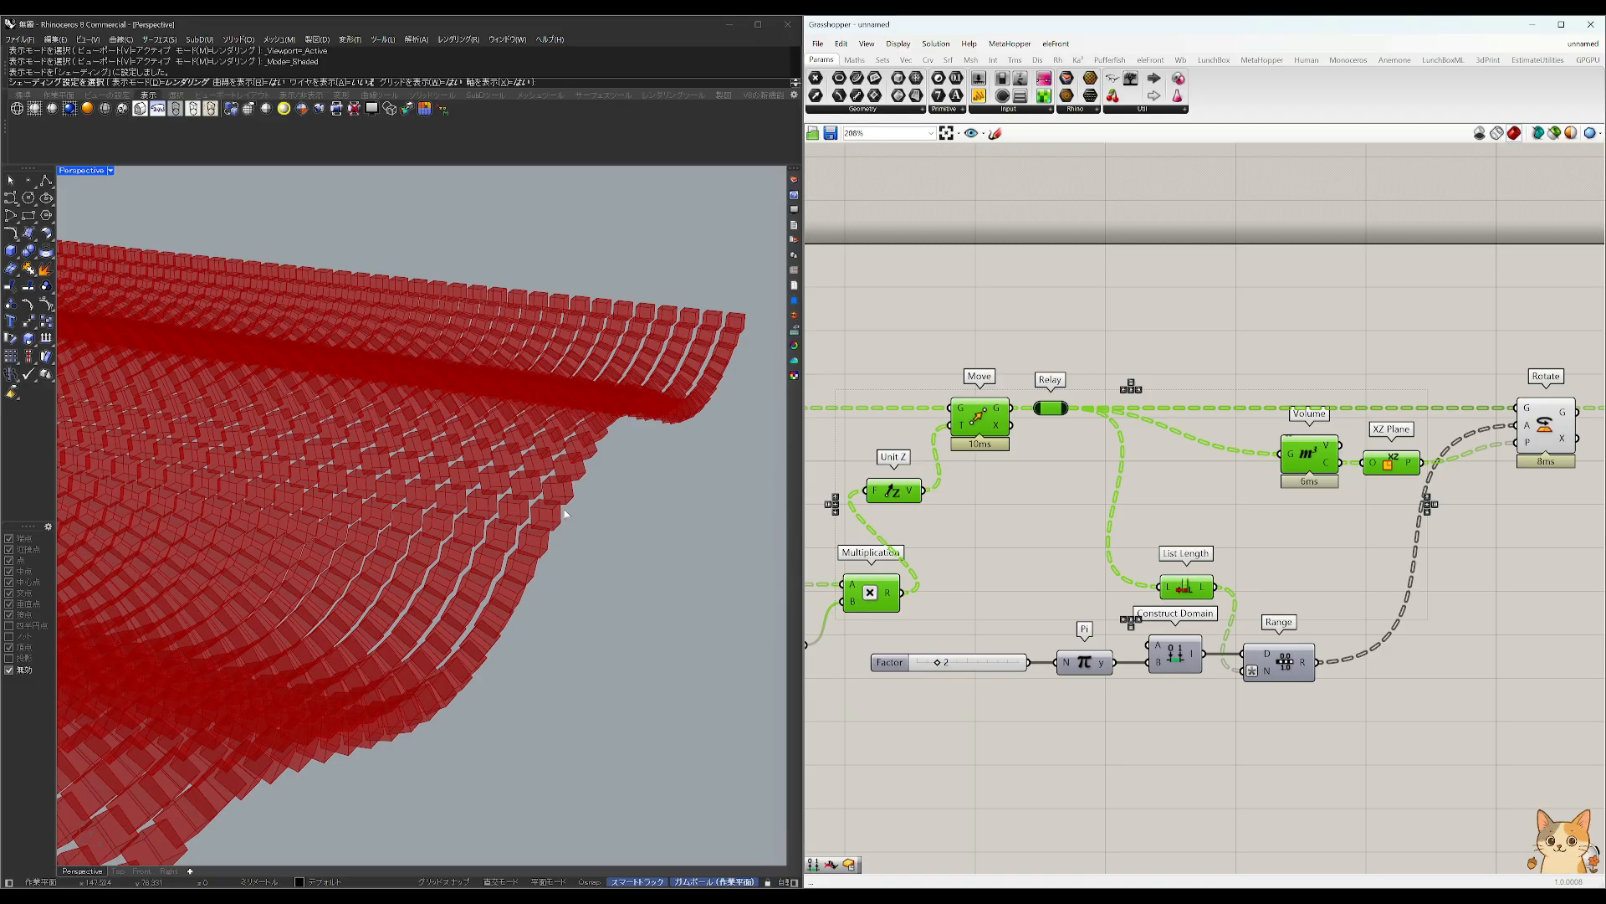
{"action": "scroll", "coordinate": [600, 524], "scroll_direction": "down", "scroll_amount": 5}
{"action": "right_click_drag", "start_coordinate": [1475, 515], "coordinate": [1236, 525]}
{"action": "scroll", "coordinate": [890, 452], "scroll_direction": "down", "scroll_amount": 3}
{"action": "right_click_drag", "start_coordinate": [1244, 462], "coordinate": [1169, 466]}
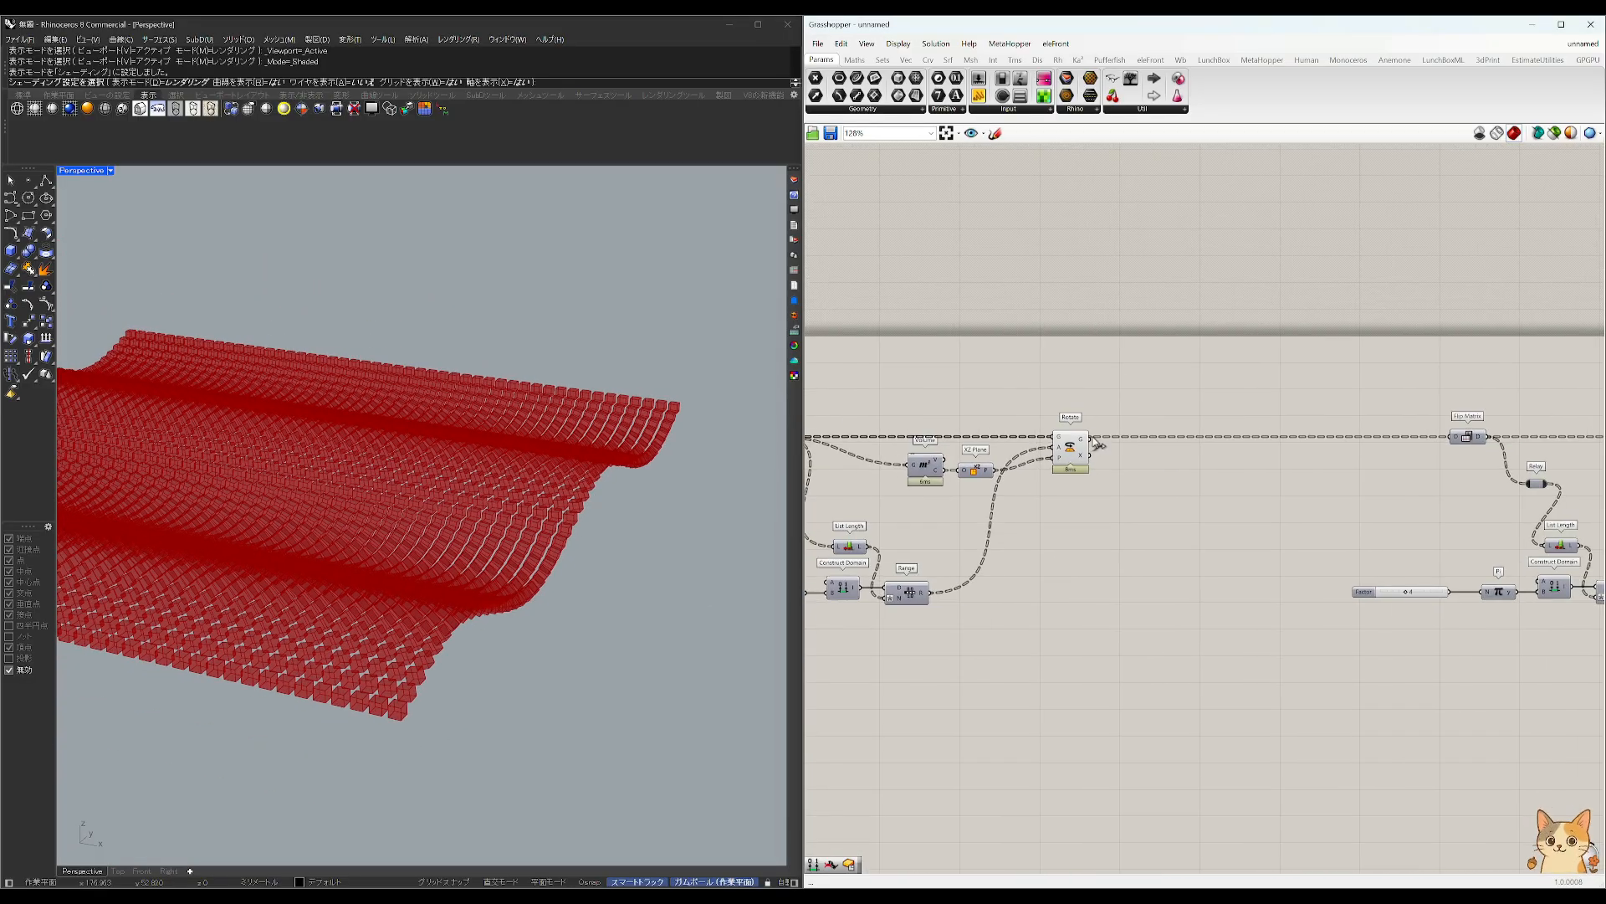
Step: Connect Rotate's geometry output to the Flip Matrix, move the final Move component closer, and turn on its preview
{"action": "left_click_drag", "start_coordinate": [1091, 444], "coordinate": [1455, 437]}
{"action": "scroll", "coordinate": [1428, 466], "scroll_direction": "down", "scroll_amount": 2}
{"action": "right_click_drag", "start_coordinate": [1428, 465], "coordinate": [1140, 441]}
{"action": "left_click_drag", "start_coordinate": [1000, 403], "coordinate": [1549, 641]}
{"action": "left_click_drag", "start_coordinate": [1429, 422], "coordinate": [1265, 425]}
{"action": "left_click", "coordinate": [1134, 470]}
{"action": "left_click", "coordinate": [1264, 427]}
{"action": "middle_click", "coordinate": [1243, 375]}
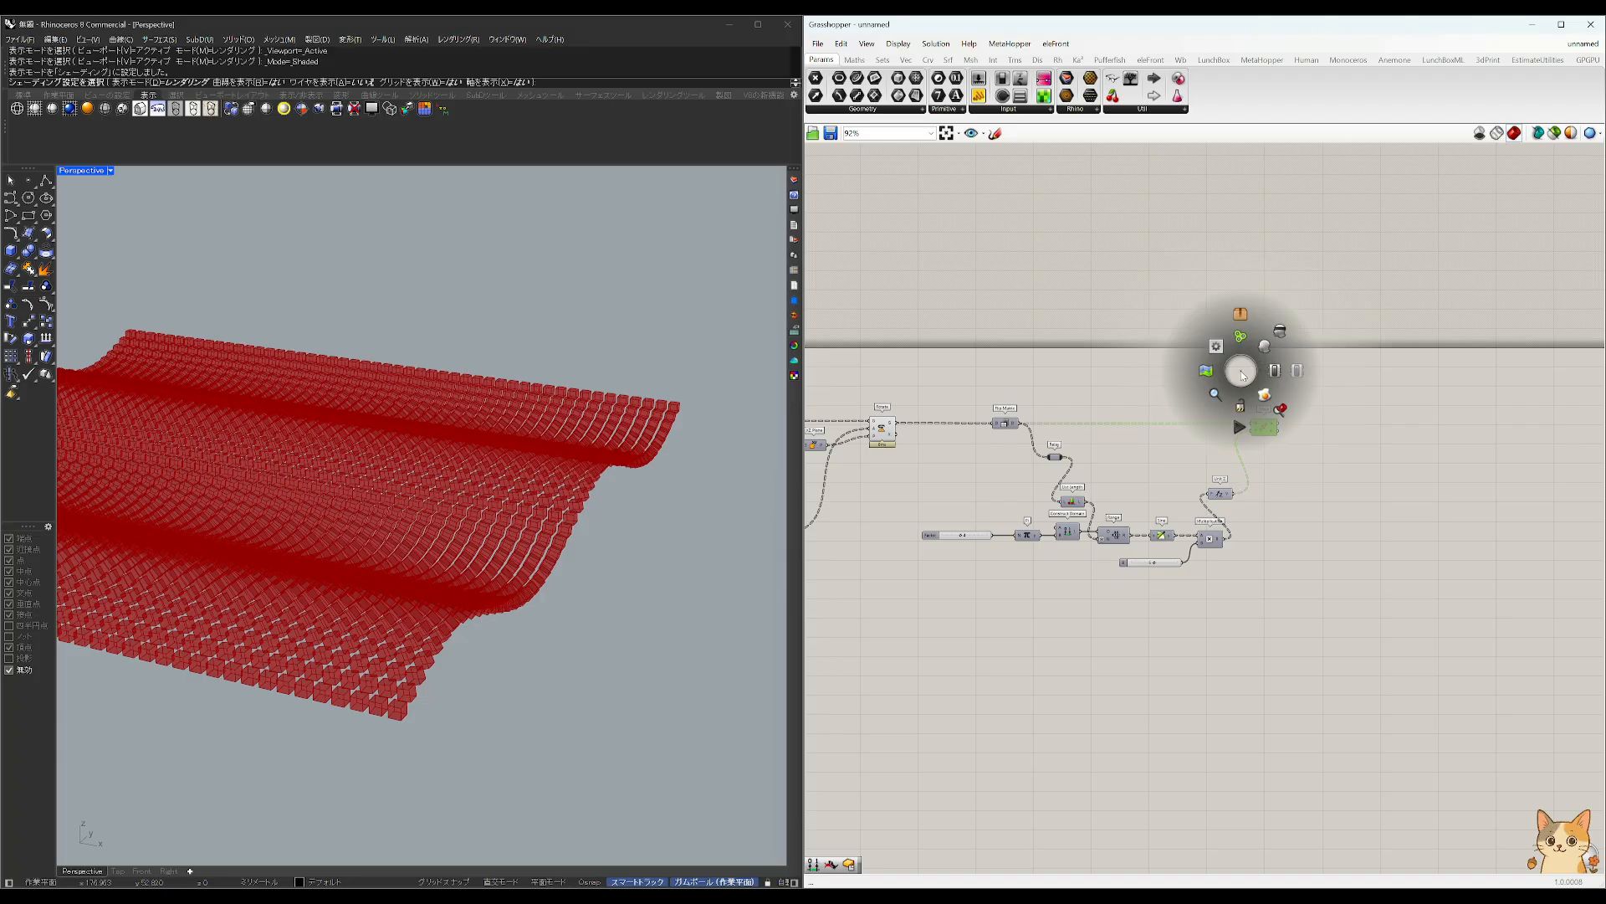
{"action": "left_click", "coordinate": [1267, 349]}
Step: Turn off the preview of Rotate and the XZ Plane so only the final Move's boxes display
{"action": "right_click_drag", "start_coordinate": [1110, 422], "coordinate": [1319, 460]}
{"action": "left_click_drag", "start_coordinate": [1121, 392], "coordinate": [1010, 487]}
{"action": "middle_click", "coordinate": [1010, 487]}
{"action": "left_click", "coordinate": [1049, 446]}
{"action": "right_click_drag", "start_coordinate": [468, 502], "coordinate": [665, 578], "text": "shift"}
{"action": "right_click_drag", "start_coordinate": [441, 756], "coordinate": [539, 735]}
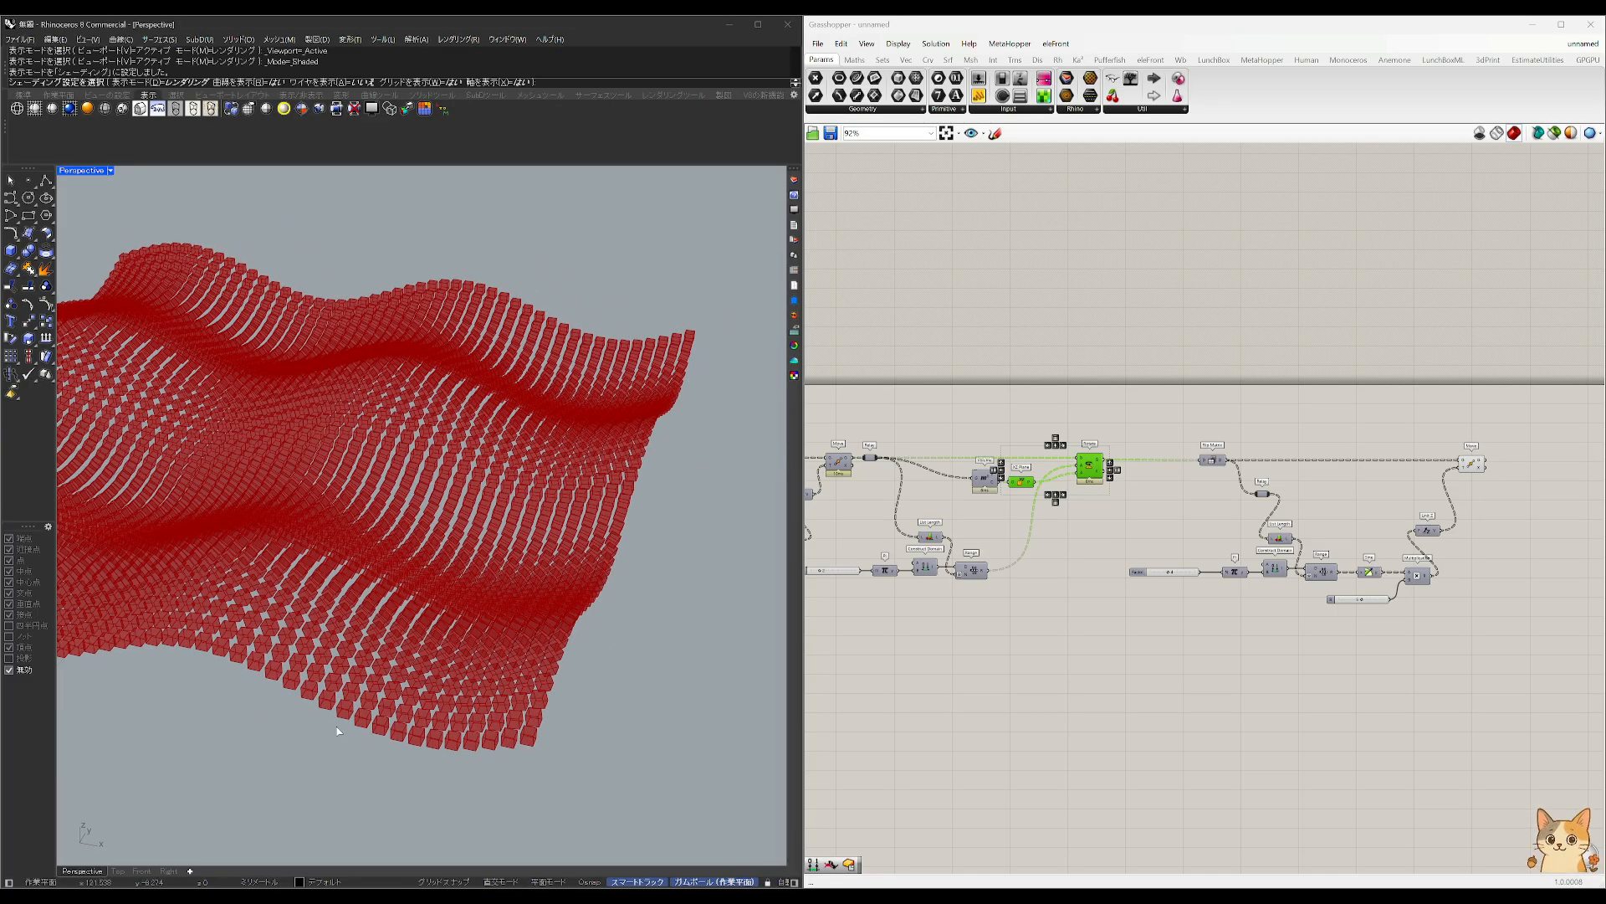
Step: Copy the rotation components from Relay to Rotate, place them after the final Move, and connect Move's geometry output to the copied Relay
{"action": "left_click", "coordinate": [1036, 530]}
{"action": "scroll", "coordinate": [1039, 533], "scroll_direction": "down", "scroll_amount": 2}
{"action": "scroll", "coordinate": [1071, 485], "scroll_direction": "up", "scroll_amount": 3}
{"action": "right_click_drag", "start_coordinate": [1021, 542], "coordinate": [1100, 561]}
{"action": "left_click_drag", "start_coordinate": [1193, 461], "coordinate": [883, 658]}
{"action": "left_click", "coordinate": [860, 636], "text": "shift"}
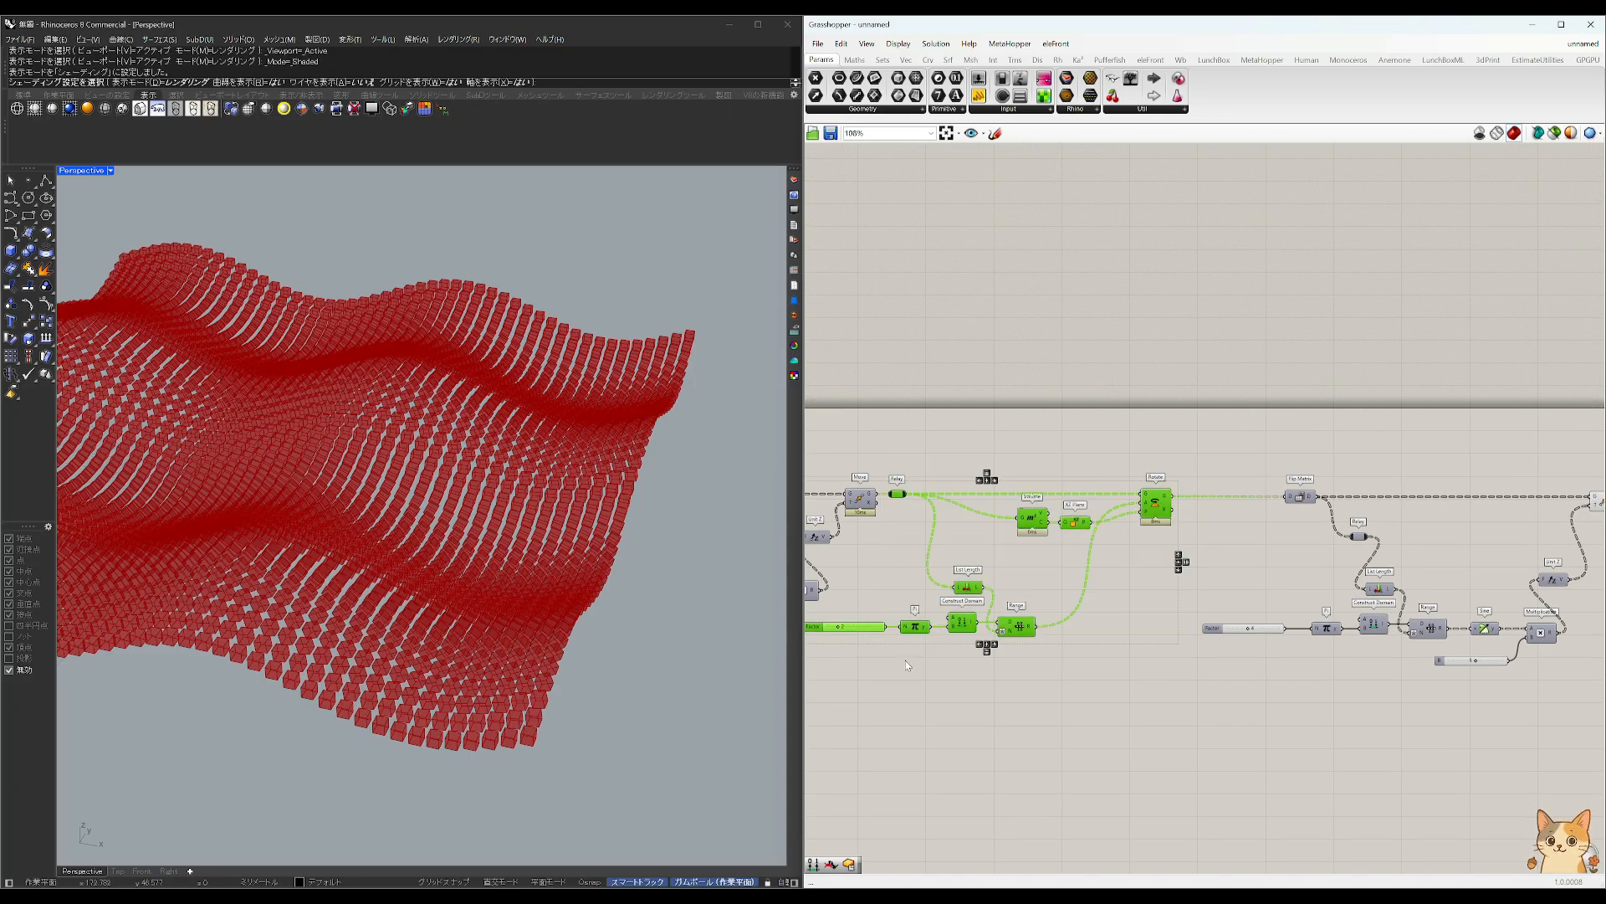
{"action": "right_click_drag", "start_coordinate": [900, 494], "coordinate": [872, 486]}
{"action": "left_click_drag", "start_coordinate": [872, 487], "coordinate": [1241, 557], "text": "alt"}
{"action": "right_click_drag", "start_coordinate": [1299, 568], "coordinate": [861, 584]}
{"action": "left_click_drag", "start_coordinate": [938, 595], "coordinate": [1312, 579]}
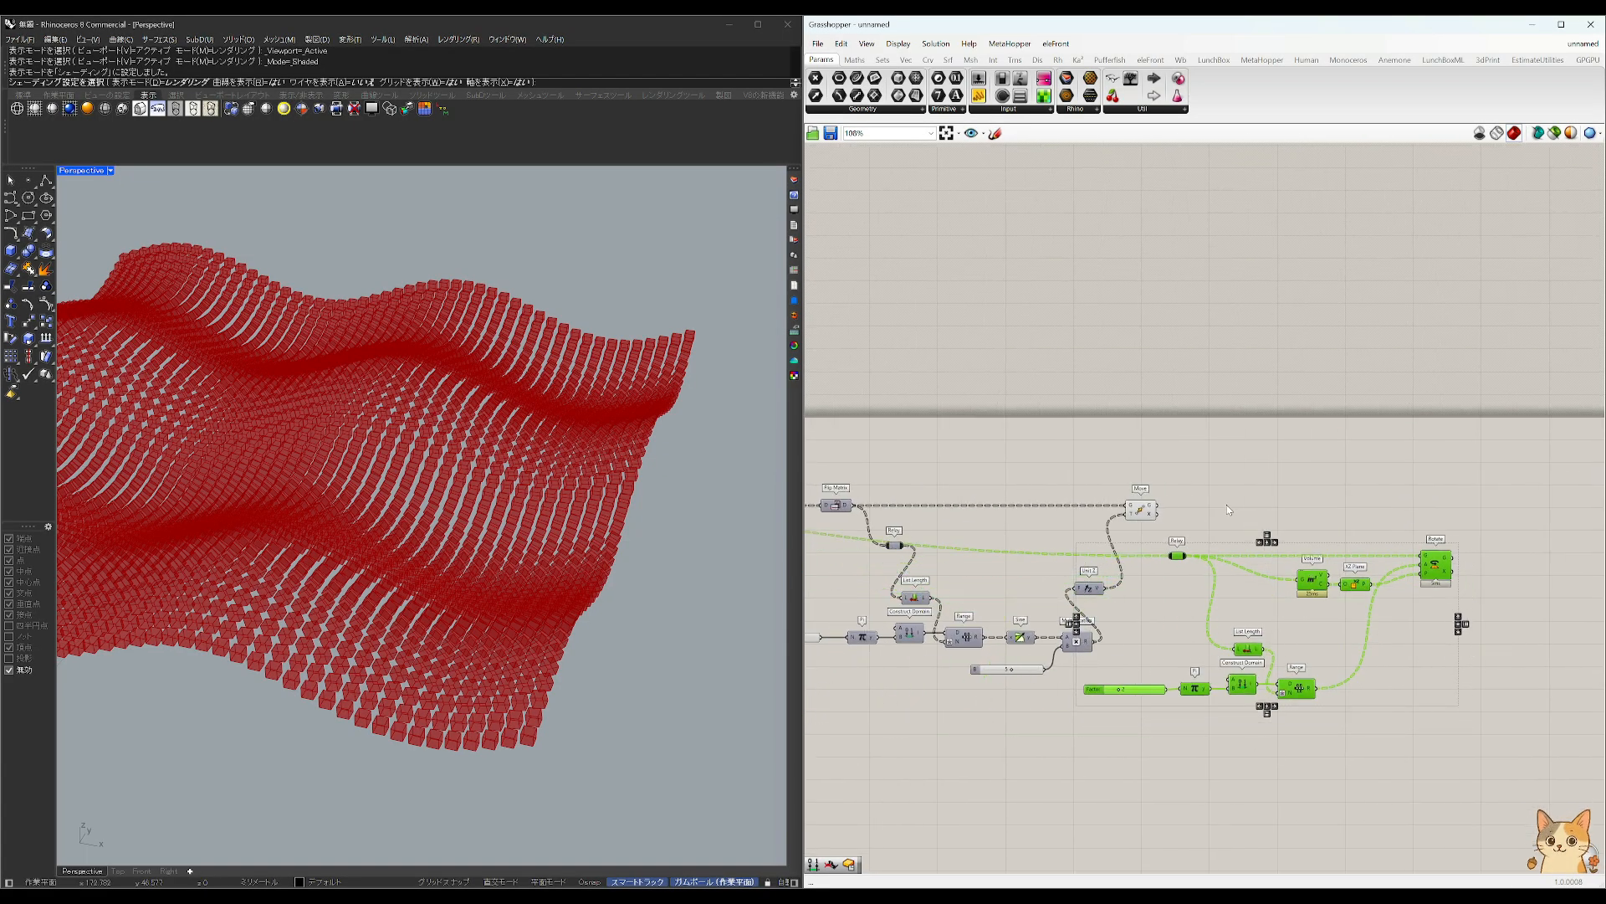
{"action": "left_click_drag", "start_coordinate": [1163, 524], "coordinate": [1170, 556]}
{"action": "right_click_drag", "start_coordinate": [1256, 569], "coordinate": [1185, 569]}
{"action": "left_click", "coordinate": [1185, 569]}
Step: Replace the copied XZ Plane with a YZ Plane connected between Volume's centroids and Rotate's P input
{"action": "scroll", "coordinate": [1300, 573], "scroll_direction": "up", "scroll_amount": 3}
{"action": "double_click", "coordinate": [1262, 513]}
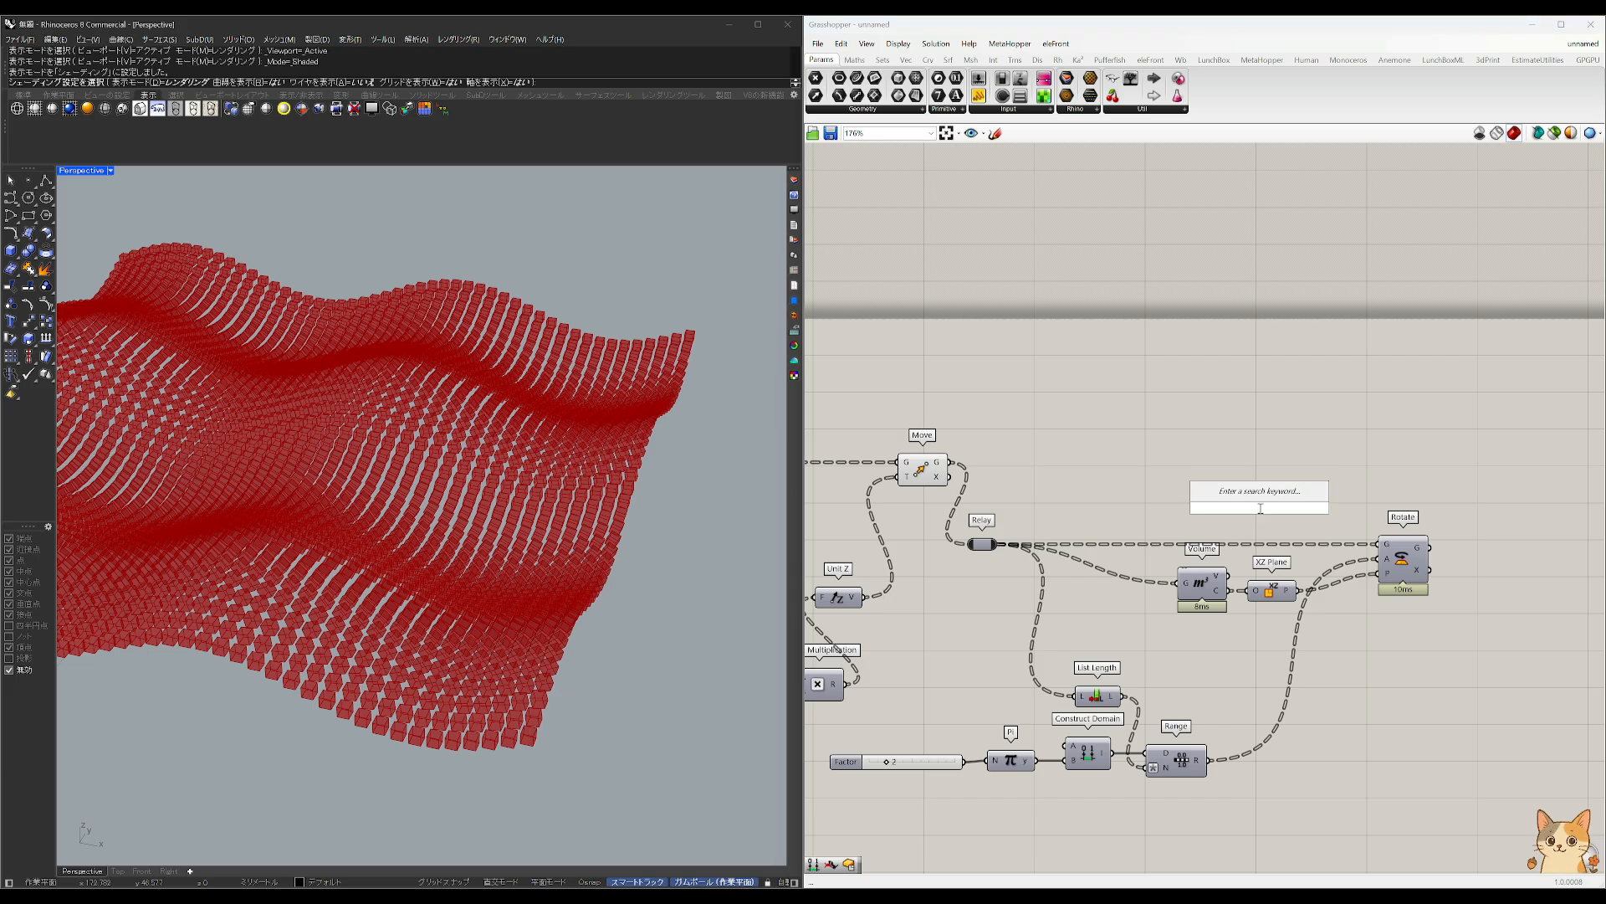
{"action": "type", "text": "yz"}
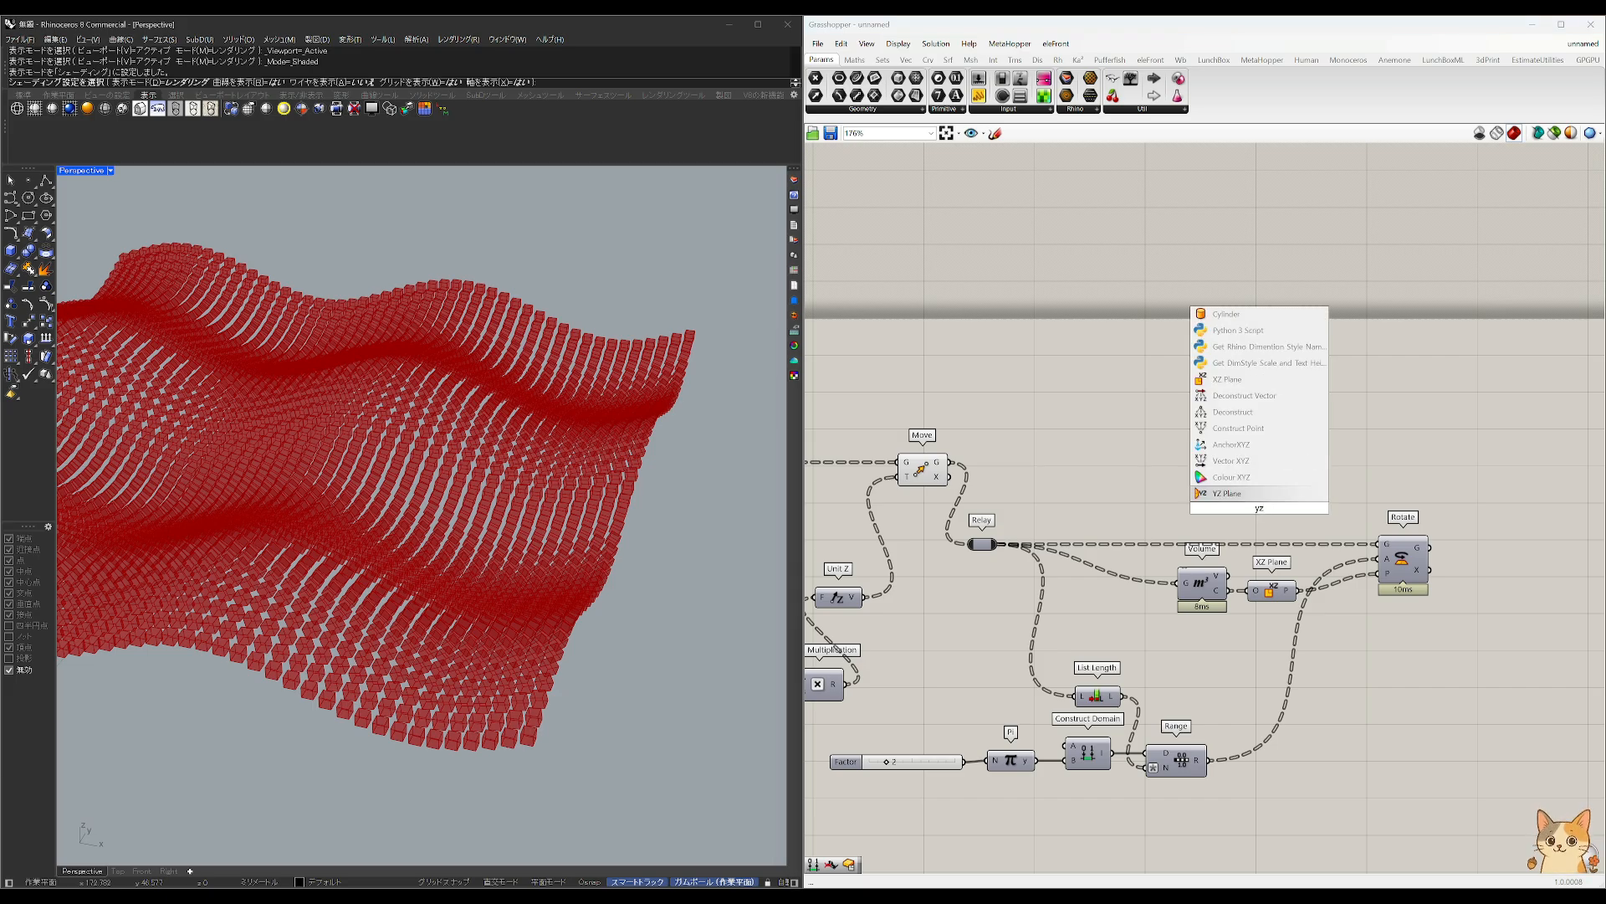
{"action": "key", "text": "Return"}
{"action": "left_click_drag", "start_coordinate": [1258, 505], "coordinate": [1227, 589]}
{"action": "left_click_drag", "start_coordinate": [1306, 557], "coordinate": [1379, 574]}
{"action": "left_click", "coordinate": [1278, 589]}
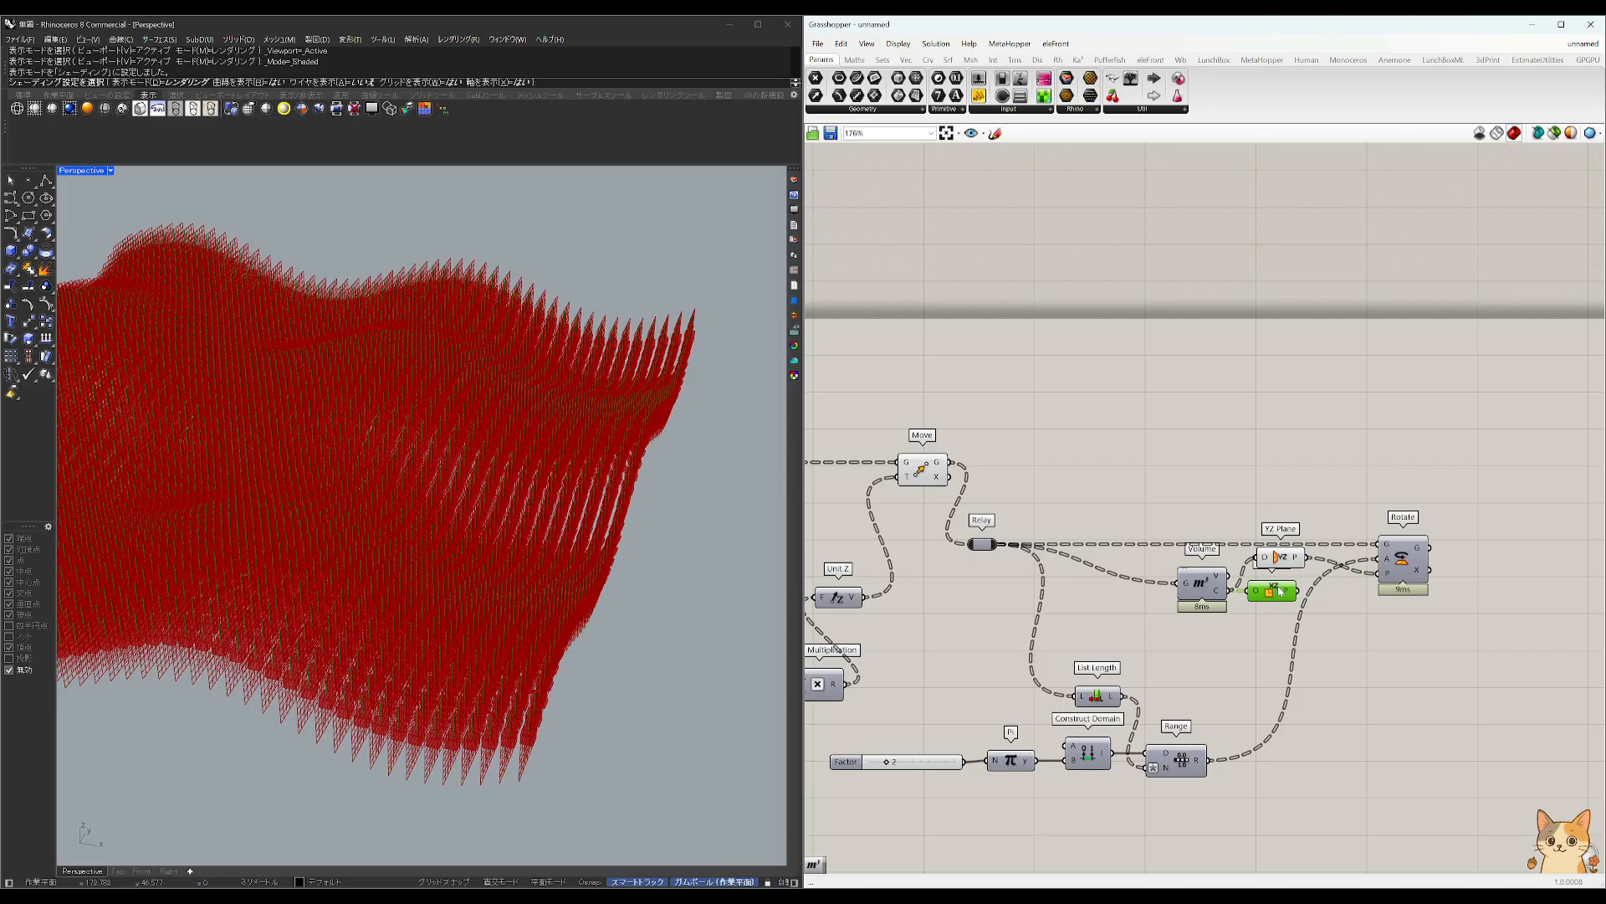
{"action": "key", "text": "Delete"}
{"action": "left_click_drag", "start_coordinate": [1281, 559], "coordinate": [1281, 592]}
Step: Turn off the preview of the final Move, Volume and YZ Plane, and turn on the copied Rotate's preview
{"action": "left_click_drag", "start_coordinate": [937, 404], "coordinate": [916, 473]}
{"action": "middle_click", "coordinate": [962, 445]}
{"action": "left_click", "coordinate": [993, 410]}
{"action": "left_click_drag", "start_coordinate": [1436, 636], "coordinate": [1348, 501]}
{"action": "left_click_drag", "start_coordinate": [1339, 636], "coordinate": [1249, 508]}
{"action": "middle_click", "coordinate": [1238, 505]}
{"action": "left_click", "coordinate": [1270, 469]}
{"action": "left_click_drag", "start_coordinate": [1442, 662], "coordinate": [1366, 504]}
{"action": "middle_click", "coordinate": [1378, 469]}
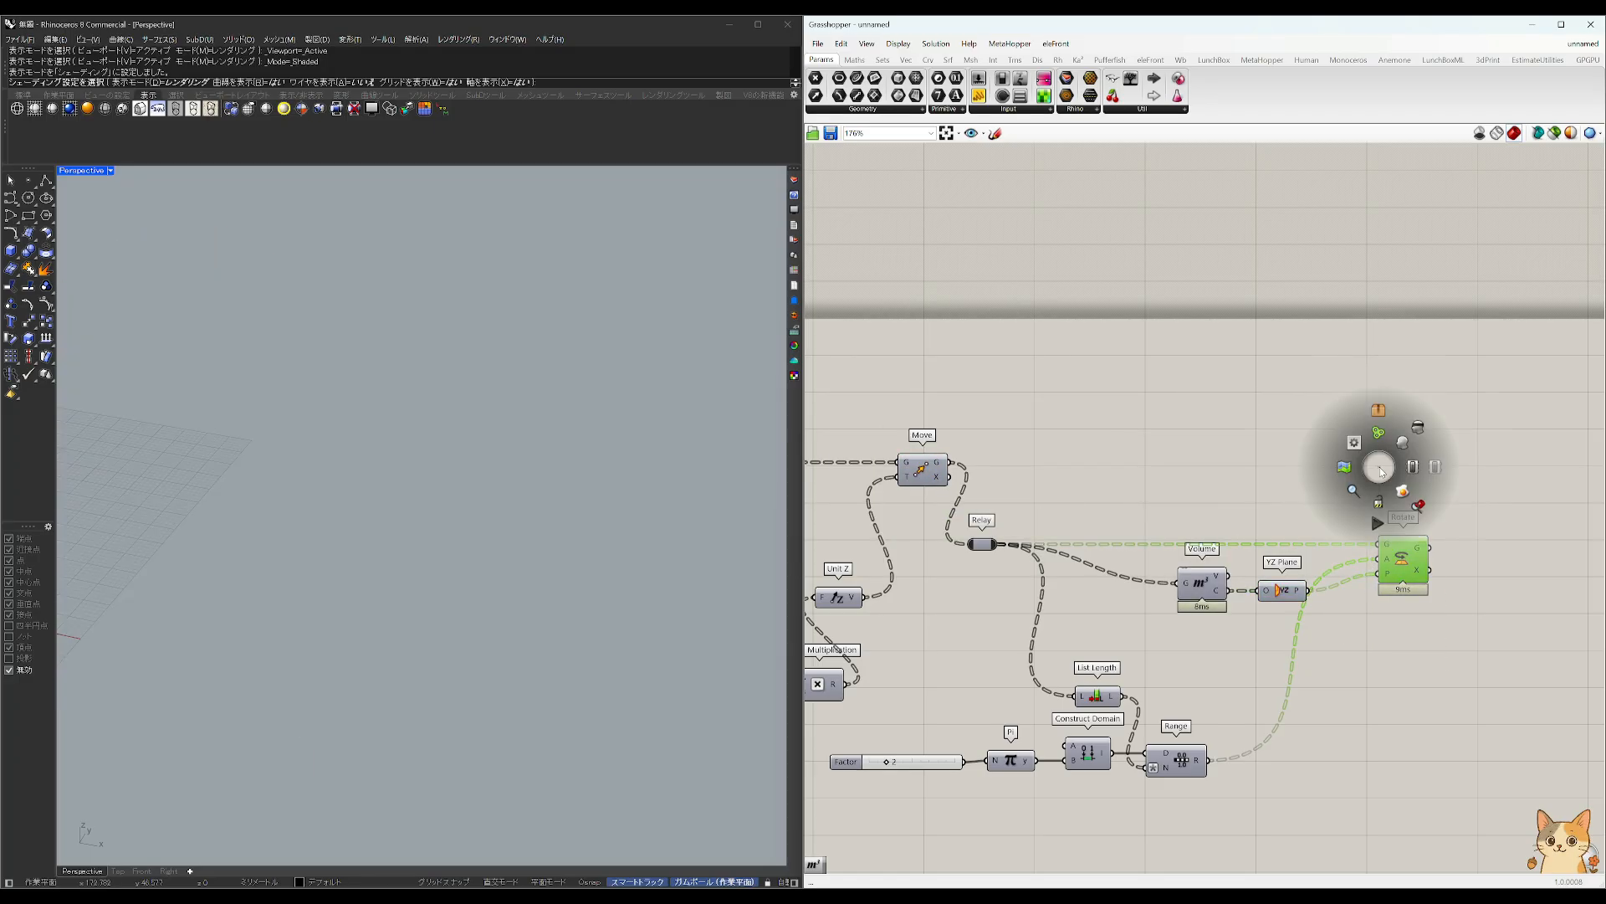
{"action": "left_click", "coordinate": [1404, 448]}
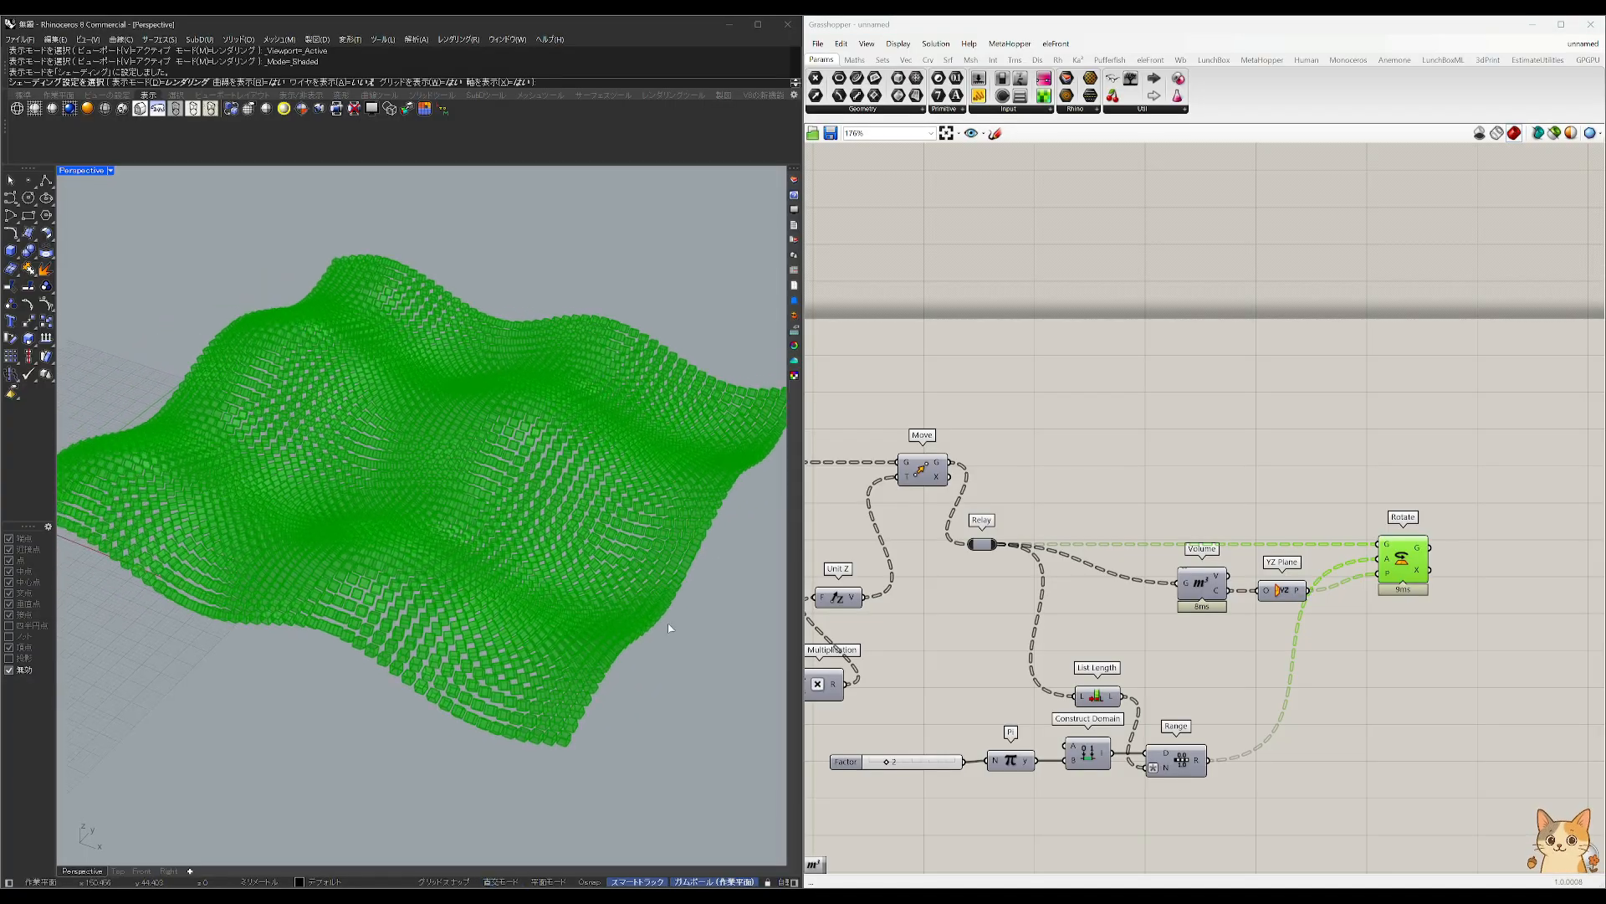
Step: Examine the boxes rotated in both directions from several angles and distances in the viewport
{"action": "left_click", "coordinate": [1135, 645]}
{"action": "right_click_drag", "start_coordinate": [1135, 645], "coordinate": [1180, 647]}
{"action": "right_click_drag", "start_coordinate": [544, 651], "coordinate": [516, 690]}
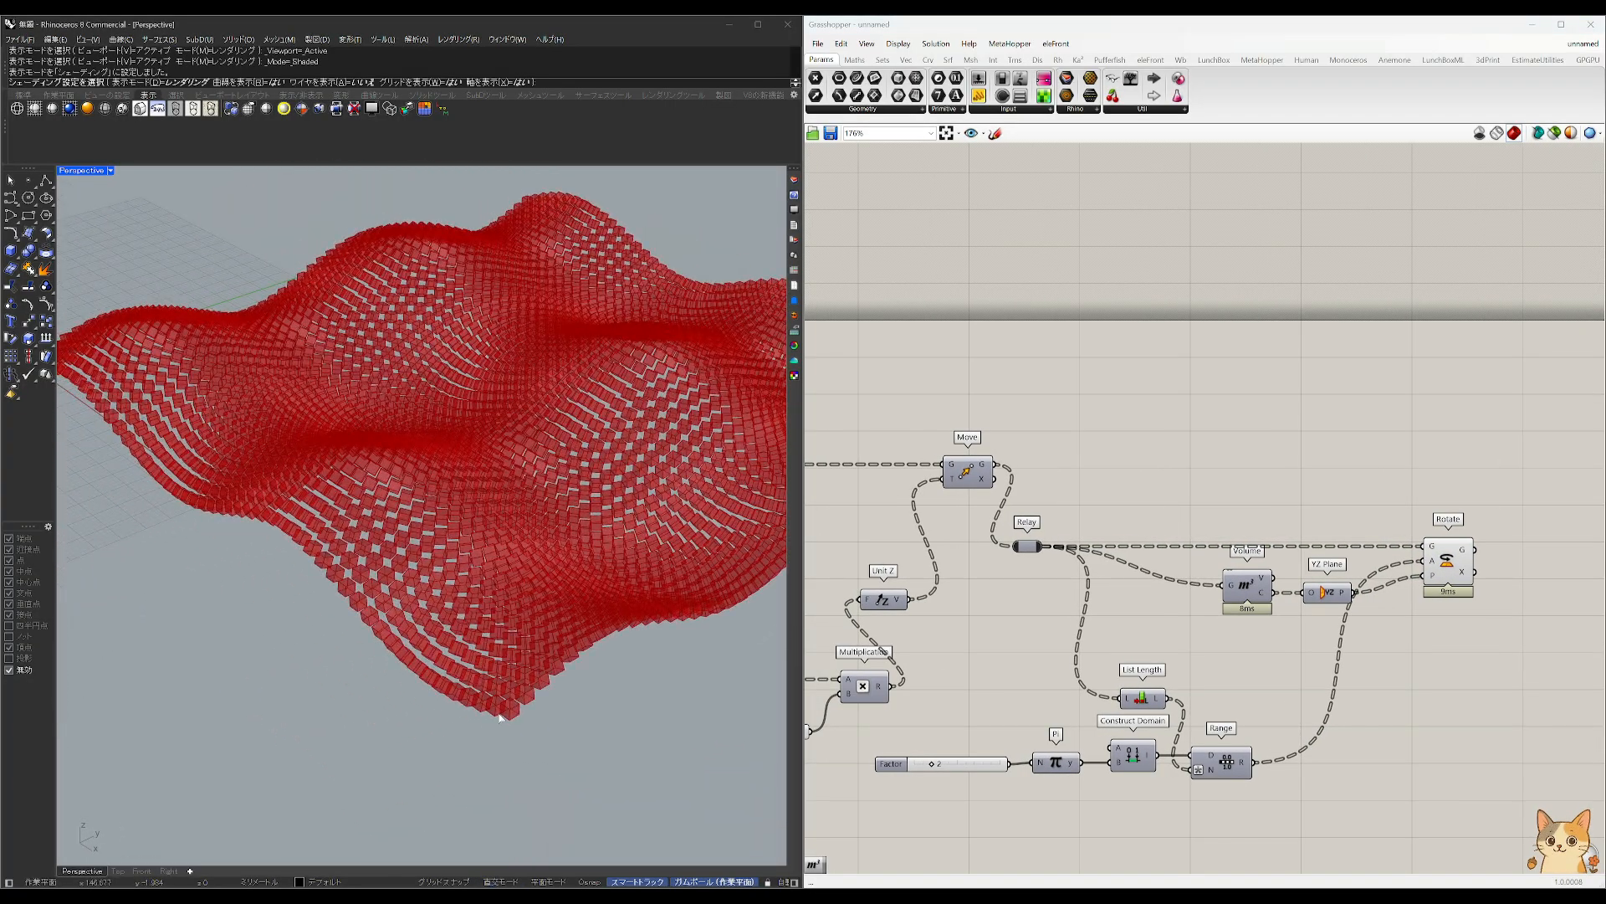
{"action": "right_click_drag", "start_coordinate": [512, 727], "coordinate": [509, 658]}
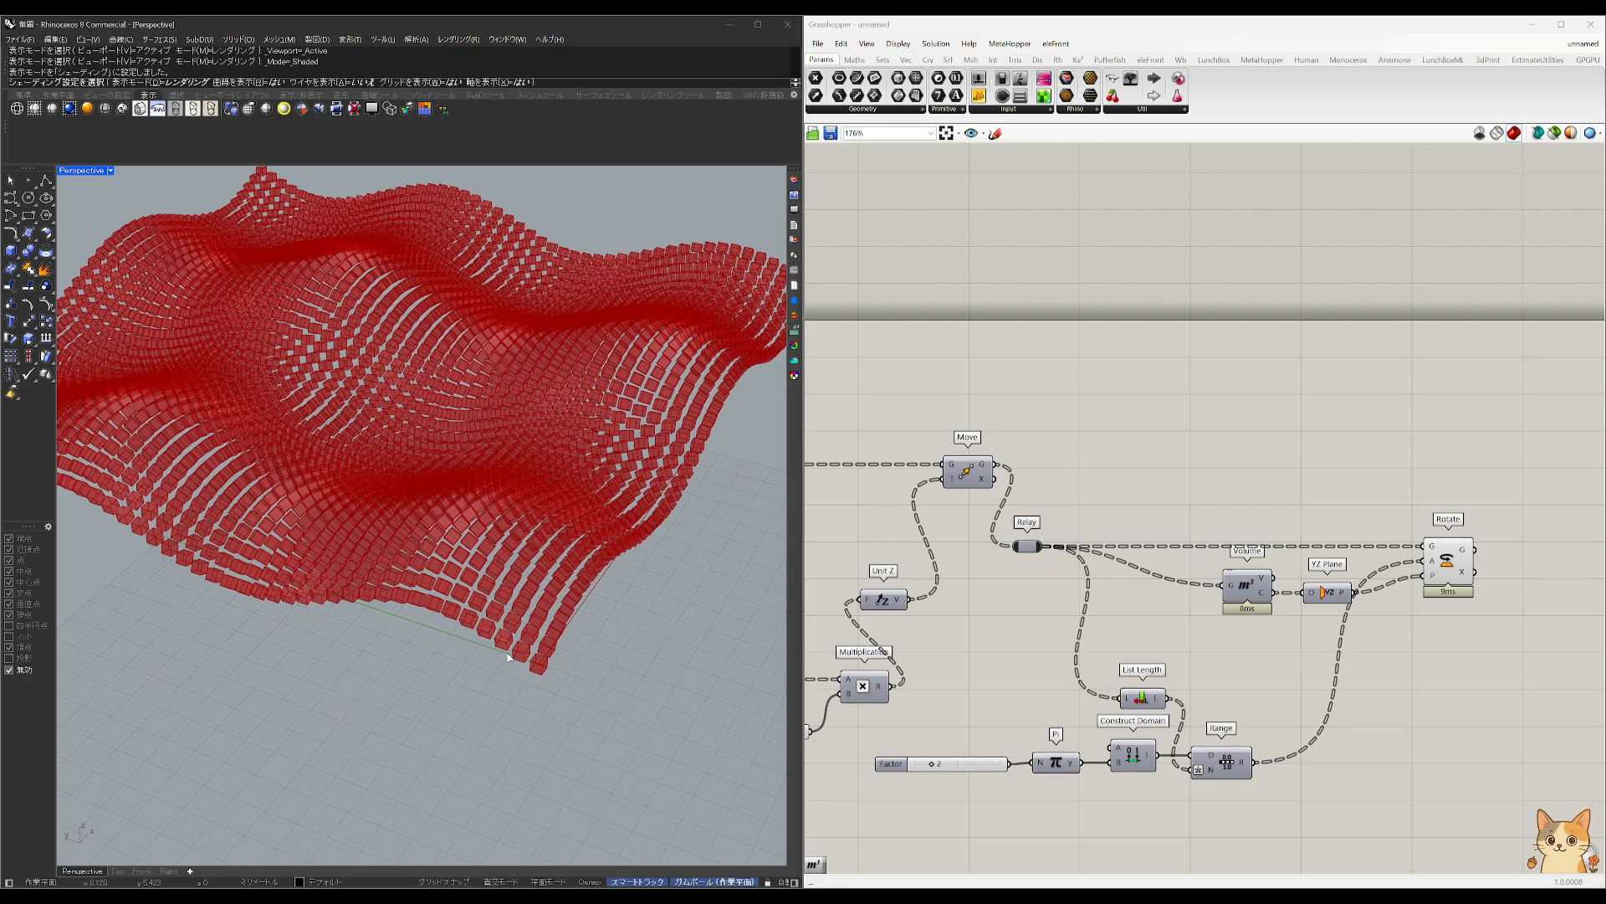
{"action": "right_click_drag", "start_coordinate": [584, 614], "coordinate": [535, 729]}
{"action": "right_click_drag", "start_coordinate": [584, 515], "coordinate": [602, 477]}
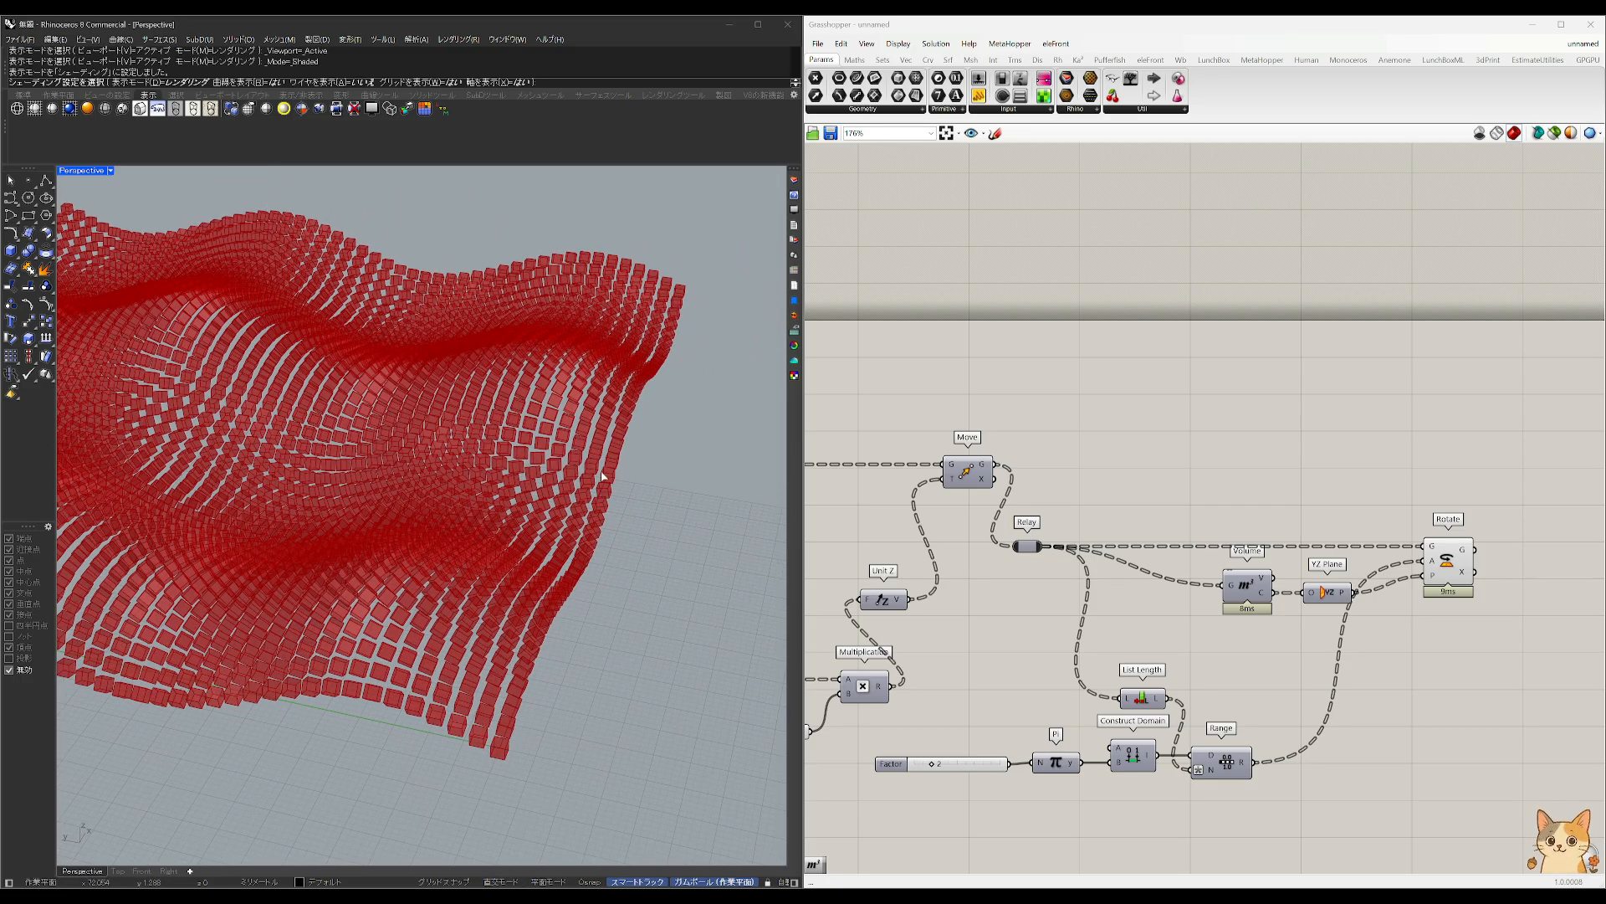
{"action": "left_click_drag", "start_coordinate": [968, 763], "coordinate": [933, 771]}
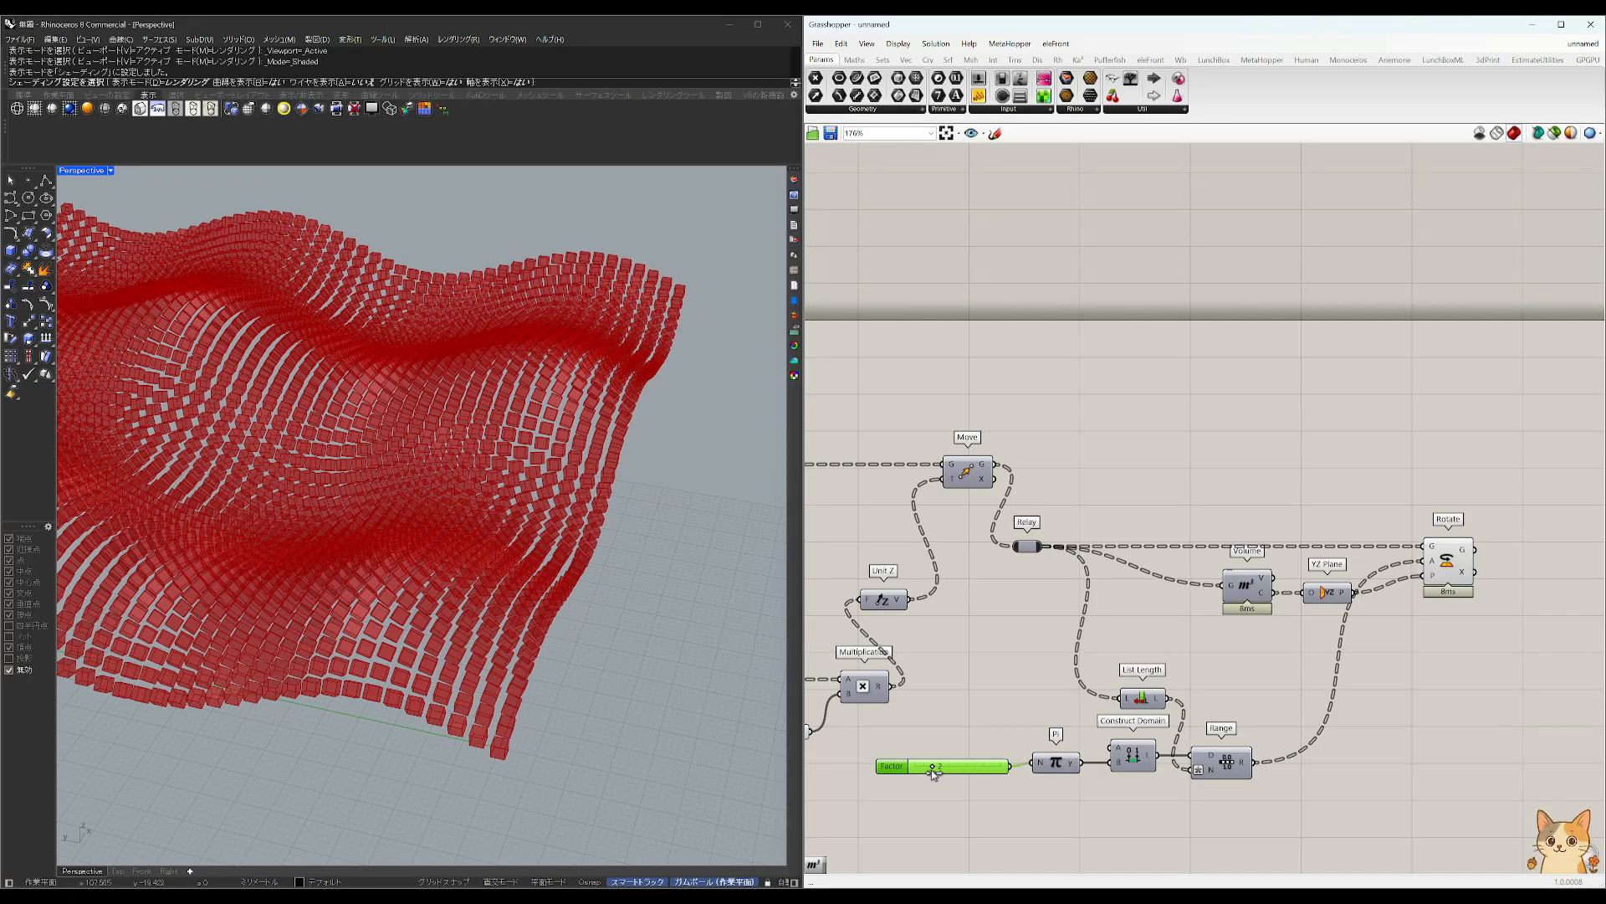
{"action": "right_click_drag", "start_coordinate": [378, 536], "coordinate": [491, 561]}
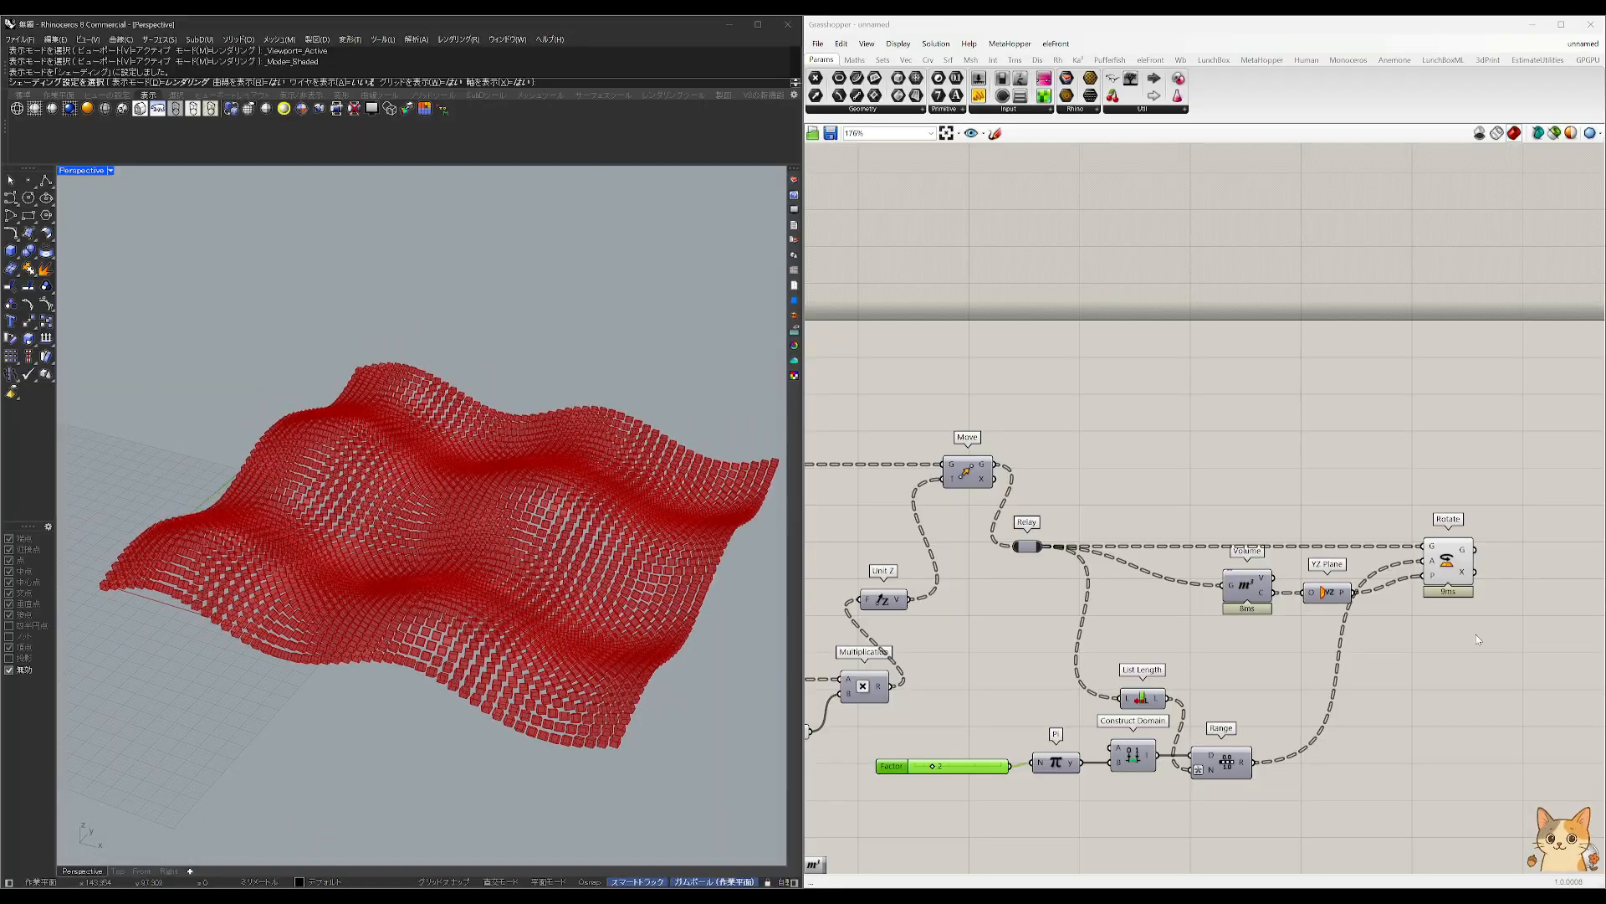
Step: Try to bake the final Rotate's boxes into Rhino while the display command is still running
{"action": "left_click", "coordinate": [1441, 559]}
{"action": "middle_click", "coordinate": [1374, 464]}
{"action": "left_click", "coordinate": [1405, 491]}
{"action": "right_click_drag", "start_coordinate": [507, 514], "coordinate": [502, 377]}
{"action": "key", "text": "ctrl+a"}
{"action": "left_click", "coordinate": [898, 418]}
{"action": "right_click_drag", "start_coordinate": [610, 452], "coordinate": [553, 484]}
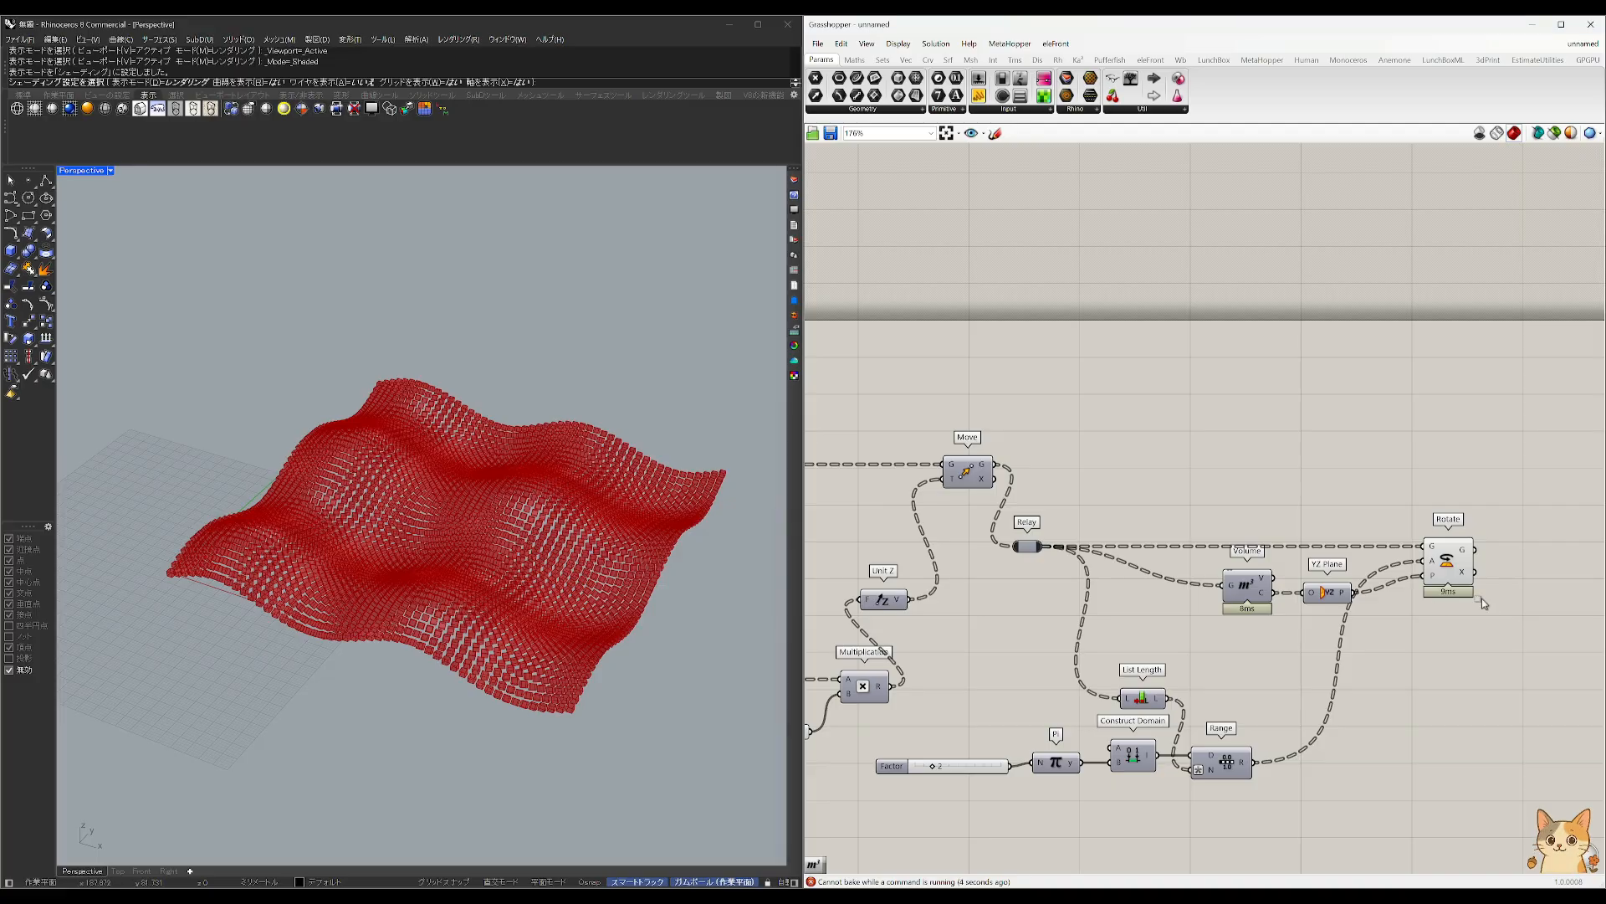
{"action": "left_click", "coordinate": [1449, 561]}
{"action": "middle_click", "coordinate": [1395, 500]}
{"action": "right_click_drag", "start_coordinate": [586, 577], "coordinate": [537, 603]}
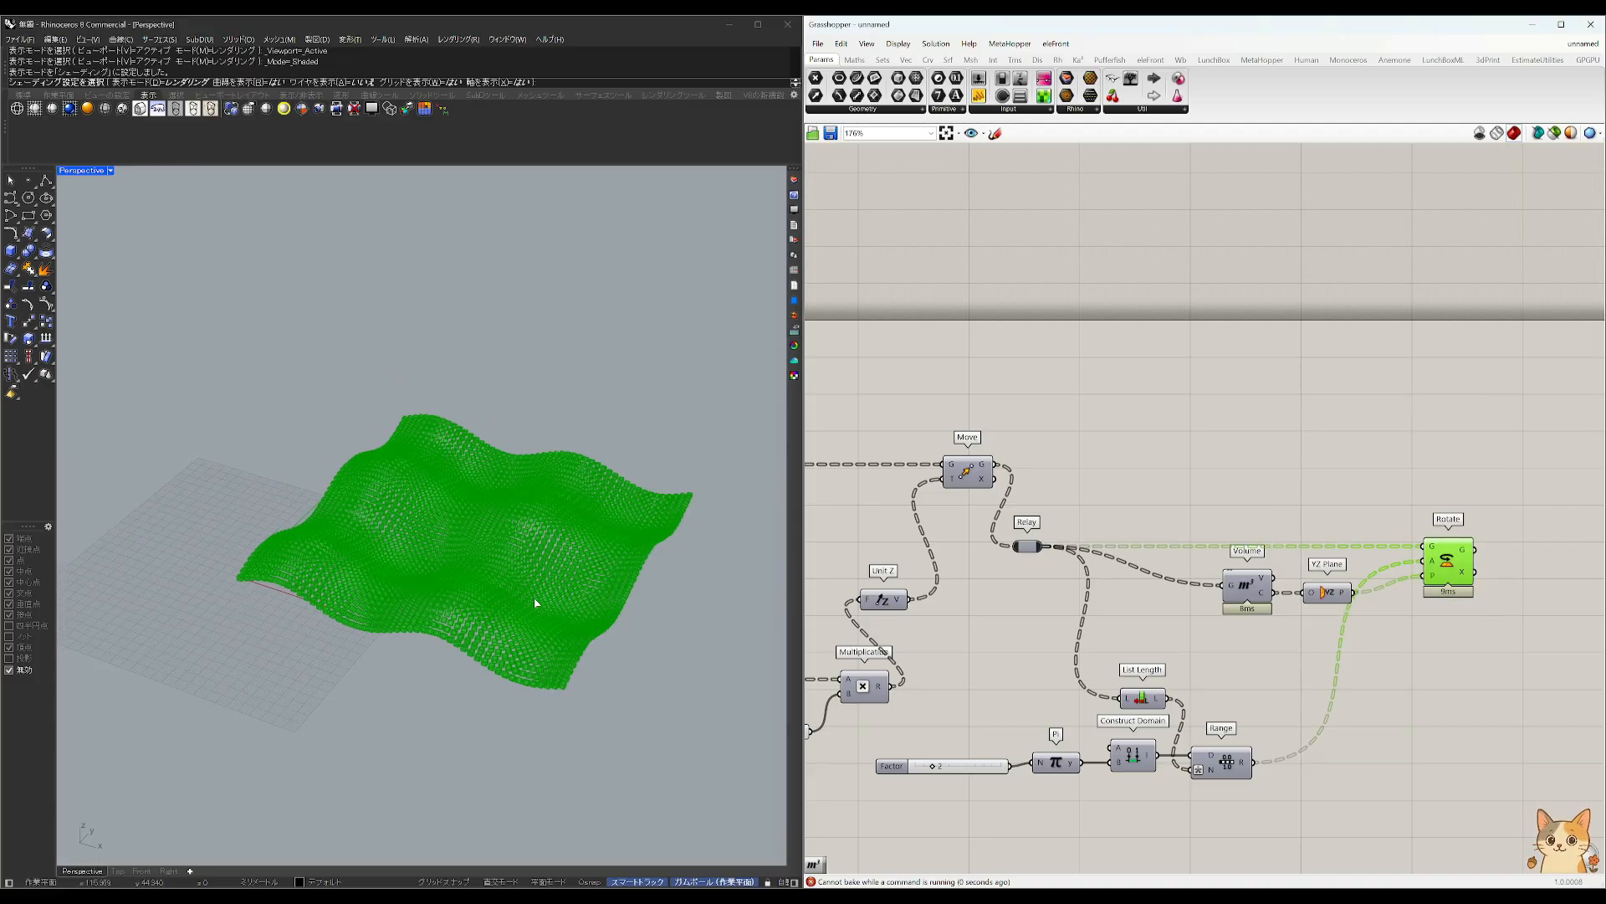
{"action": "right_click_drag", "start_coordinate": [365, 593], "coordinate": [391, 602]}
Step: Cancel the running display-mode command and switch the Perspective viewport to Wireframe
{"action": "key", "text": "Escape"}
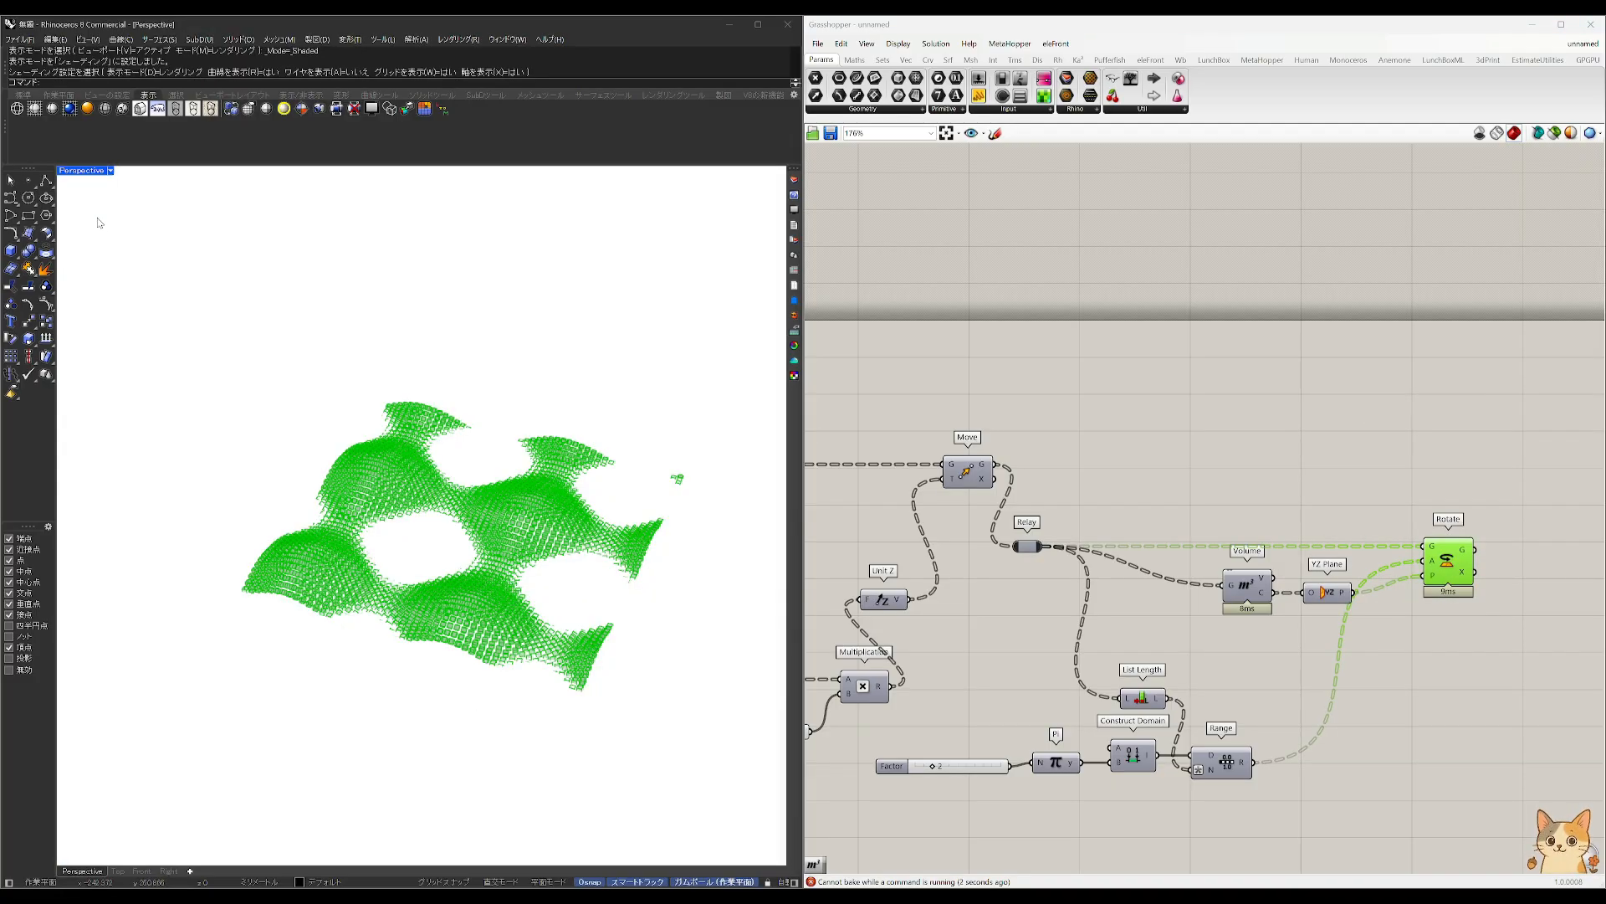
{"action": "left_click", "coordinate": [16, 108]}
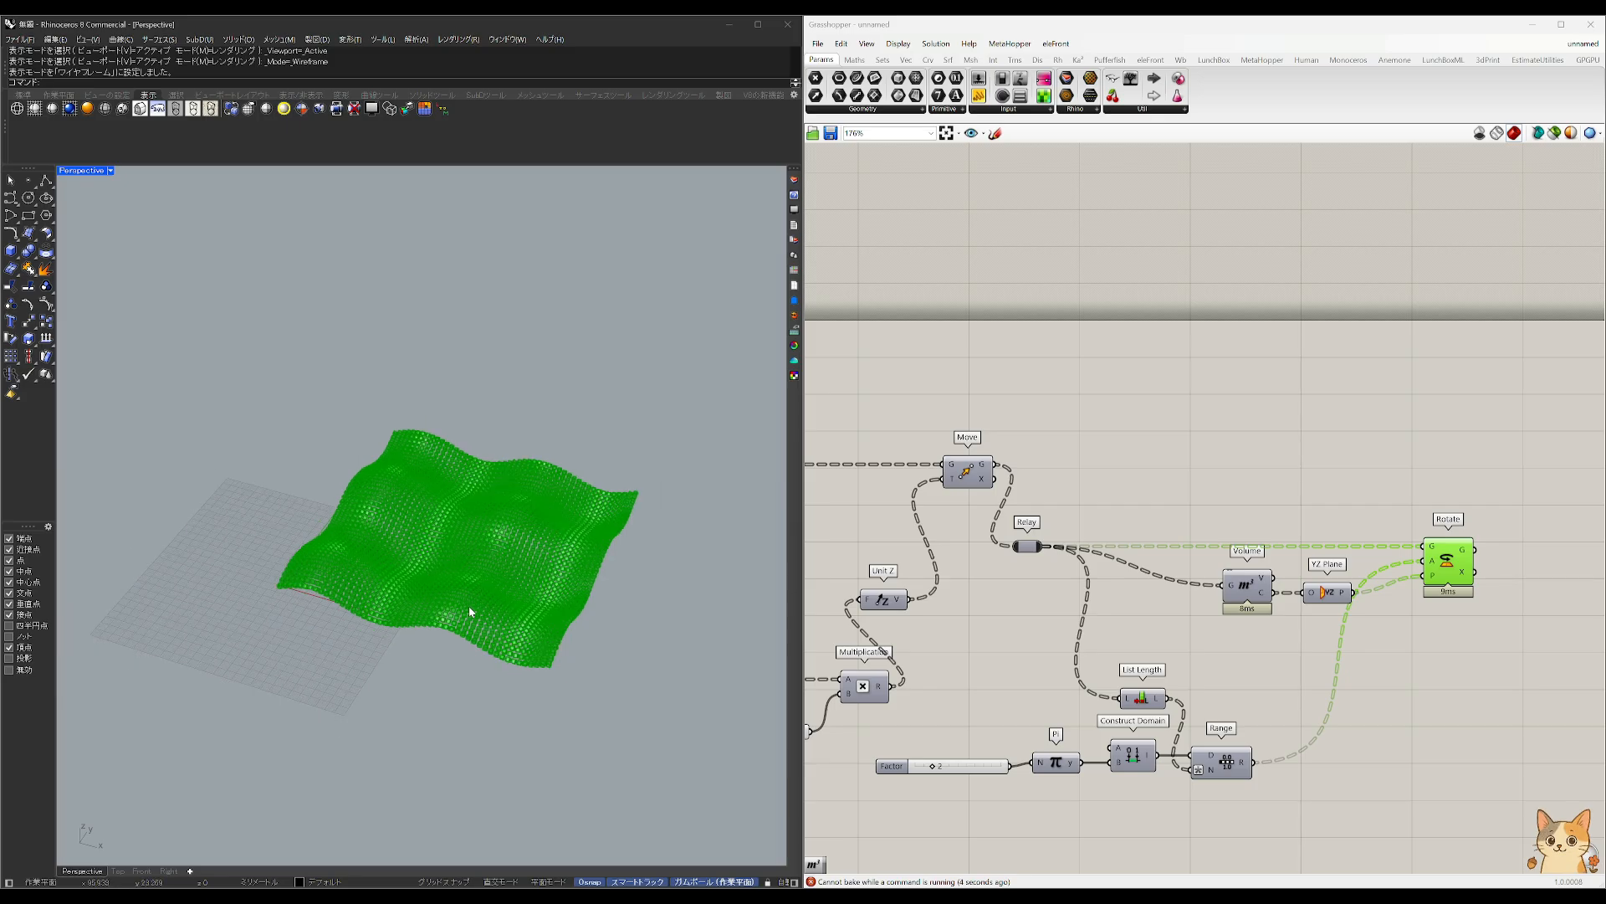
{"action": "scroll", "coordinate": [469, 612], "scroll_direction": "up", "scroll_amount": 2}
Step: Bake the final Rotate's boxes into the Rhino document
{"action": "right_click", "coordinate": [1448, 564]}
{"action": "left_click", "coordinate": [1479, 611]}
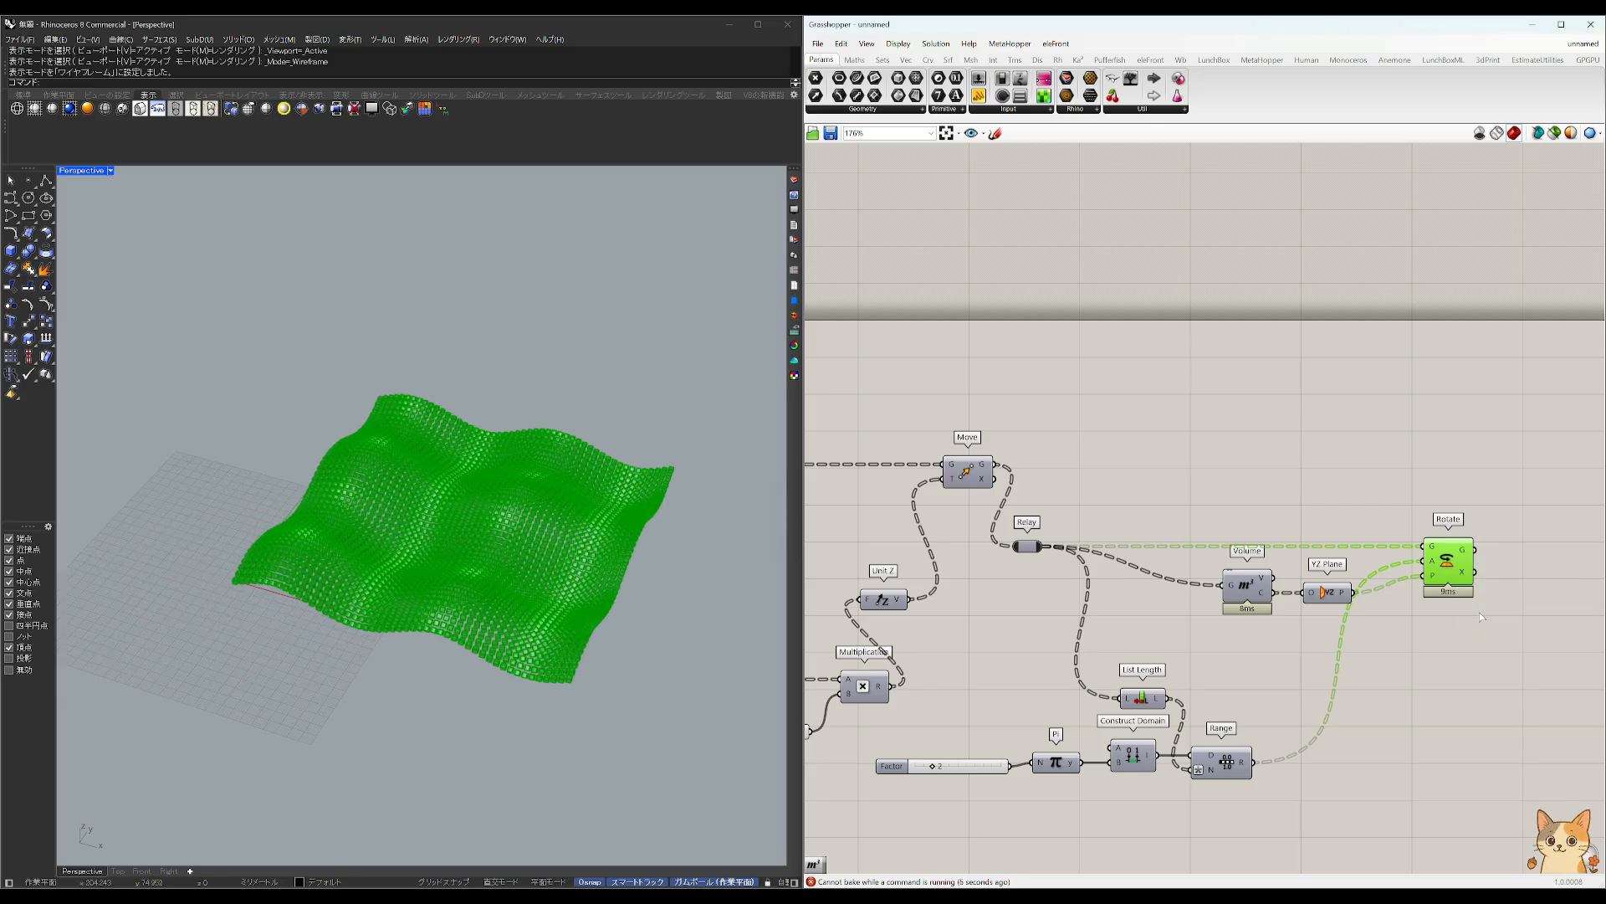
{"action": "left_click", "coordinate": [1483, 759]}
{"action": "scroll", "coordinate": [502, 590], "scroll_direction": "up", "scroll_amount": 4}
{"action": "scroll", "coordinate": [513, 602], "scroll_direction": "down", "scroll_amount": 3}
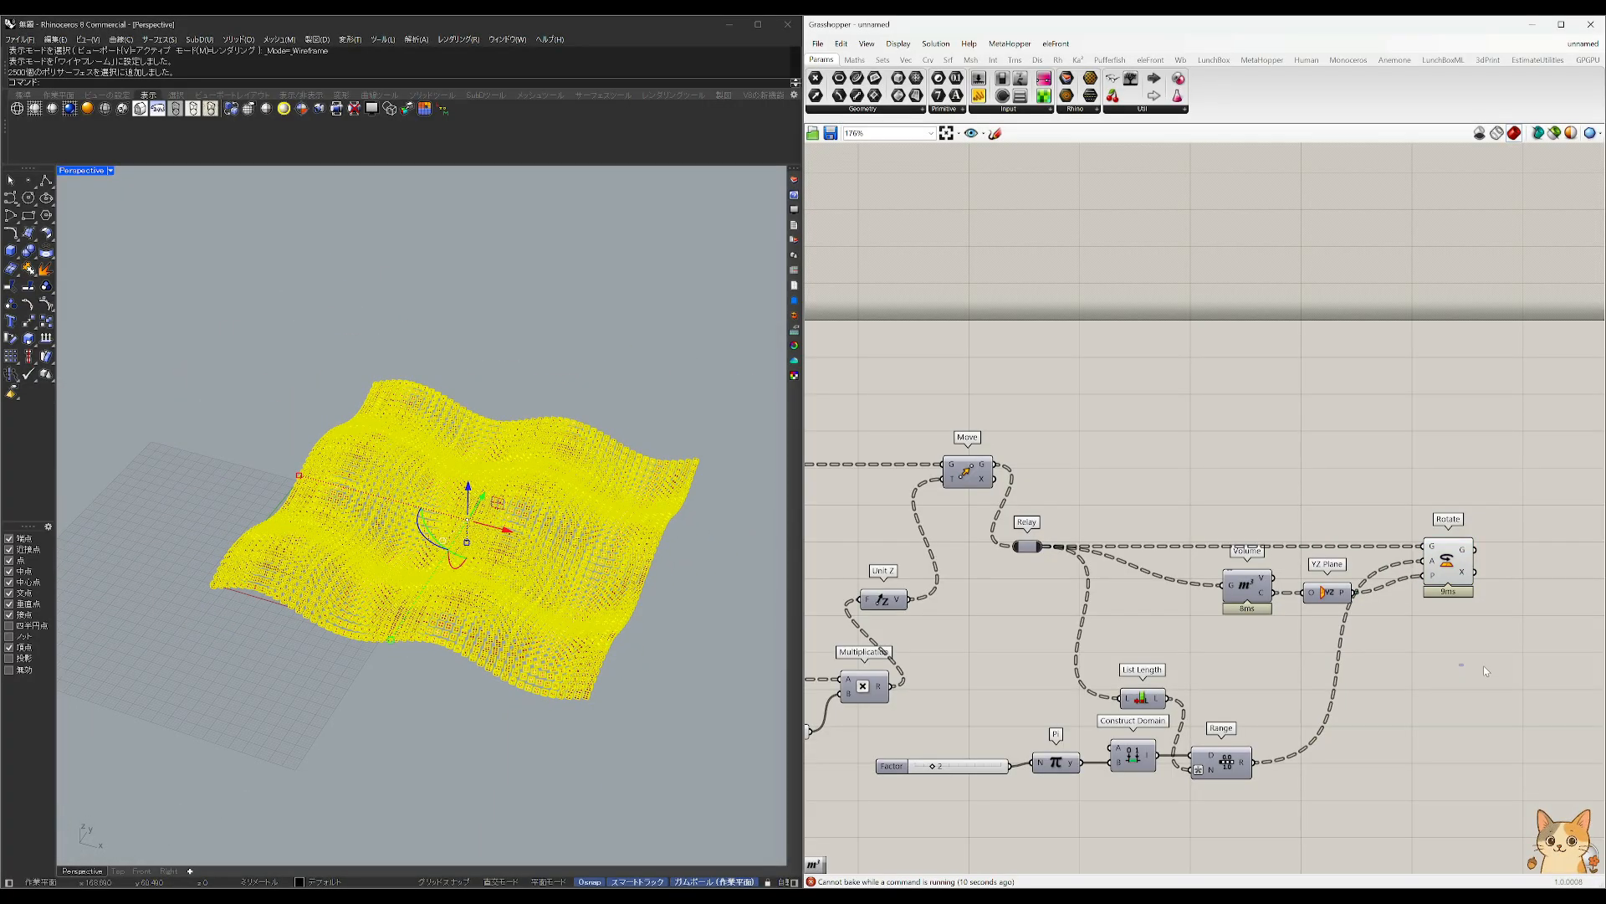
Step: Turn off the final Rotate's preview and show the baked boxes in Rendered mode from a lower angle
{"action": "middle_click", "coordinate": [1376, 450]}
{"action": "left_click", "coordinate": [1413, 421]}
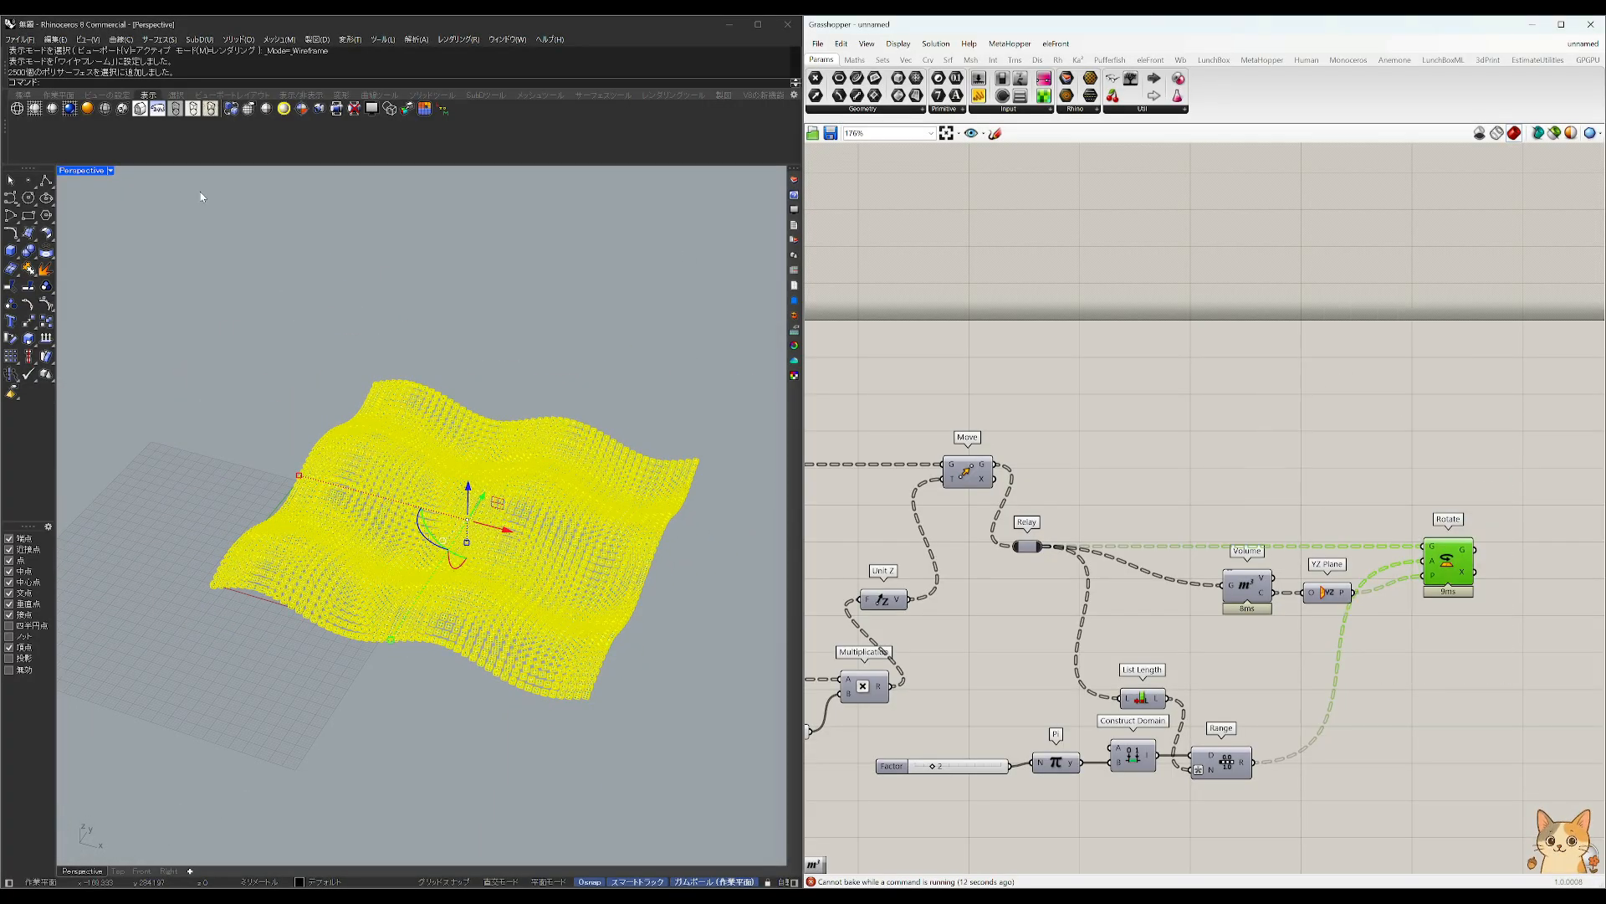
{"action": "left_click", "coordinate": [87, 108]}
{"action": "mouse_move", "coordinate": [538, 489]}
{"action": "right_mouse_down"}
{"action": "mouse_move", "coordinate": [511, 535]}
{"action": "mouse_move", "coordinate": [533, 548]}
{"action": "mouse_move", "coordinate": [480, 616]}
{"action": "mouse_move", "coordinate": [560, 619]}
{"action": "mouse_move", "coordinate": [535, 539]}
{"action": "mouse_move", "coordinate": [284, 599]}
{"action": "mouse_move", "coordinate": [456, 609]}
{"action": "mouse_move", "coordinate": [516, 594]}
{"action": "right_mouse_up"}
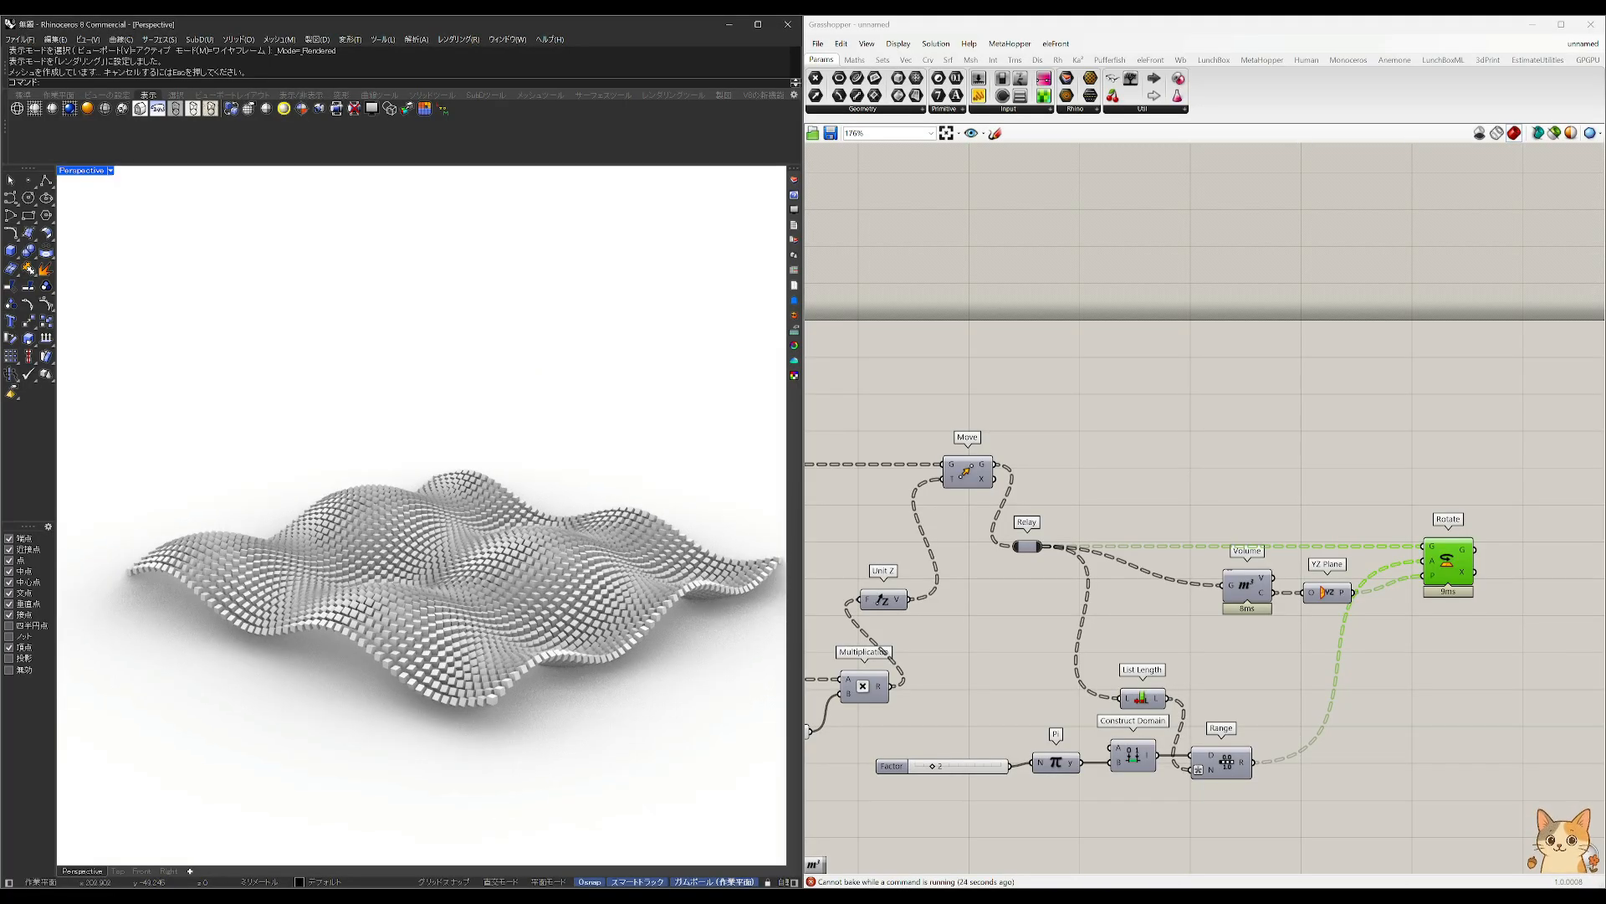